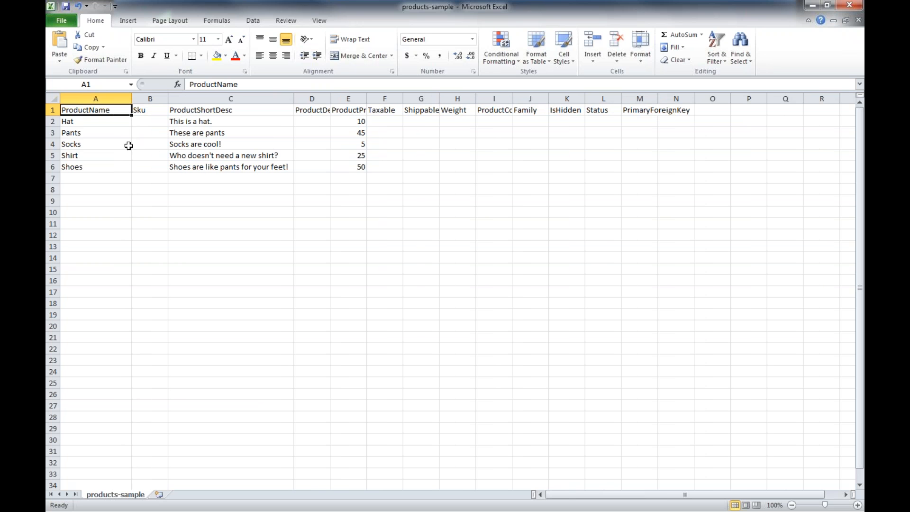
Fit the ProductPrice column to its header and highlight the product names, prices and header row in the products-sample sheet
left_click_drag(105, 110, 99, 163)
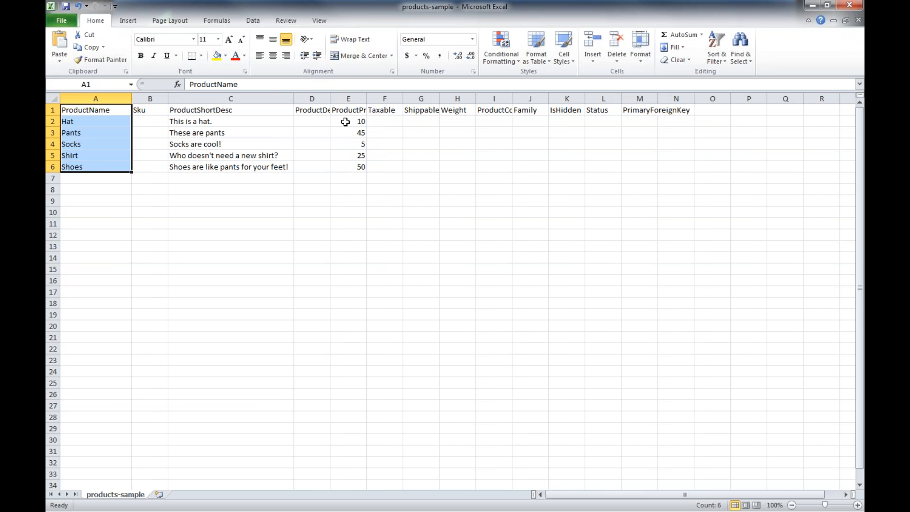
double_click(366, 98)
left_click_drag(361, 112, 362, 167)
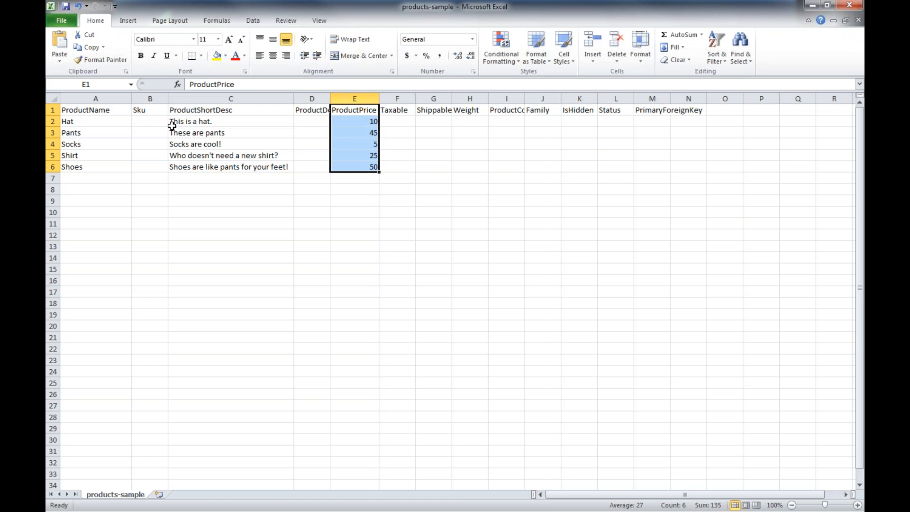
left_click(441, 157)
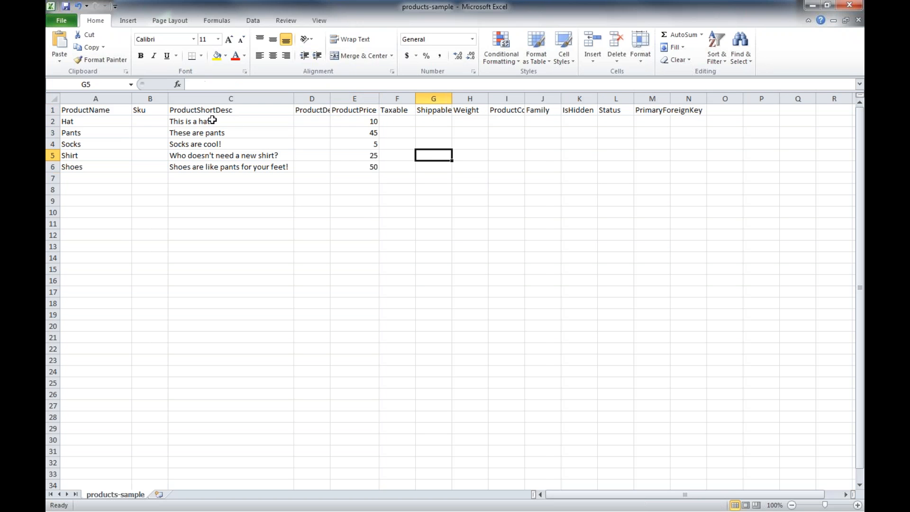
left_click_drag(92, 110, 704, 110)
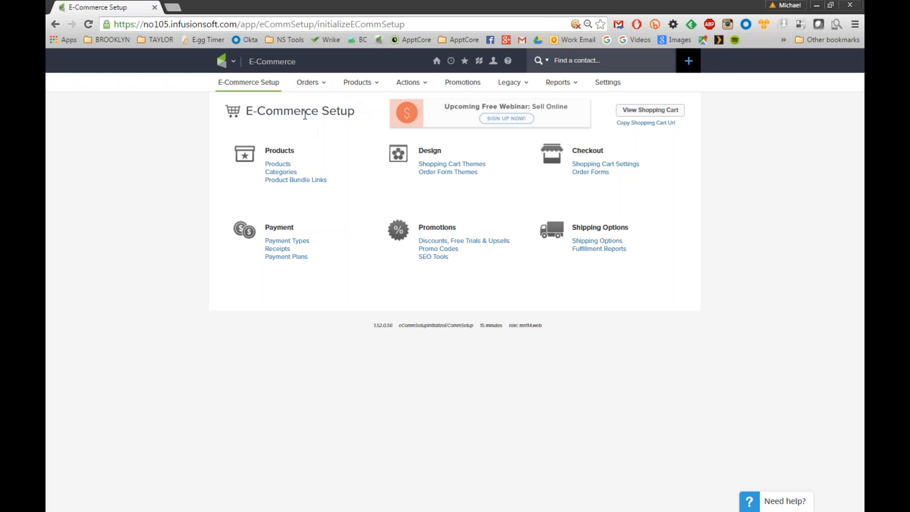
Start a Products import in Infusionsoft and highlight the link for the sample .csv file
mouse_move(365, 87)
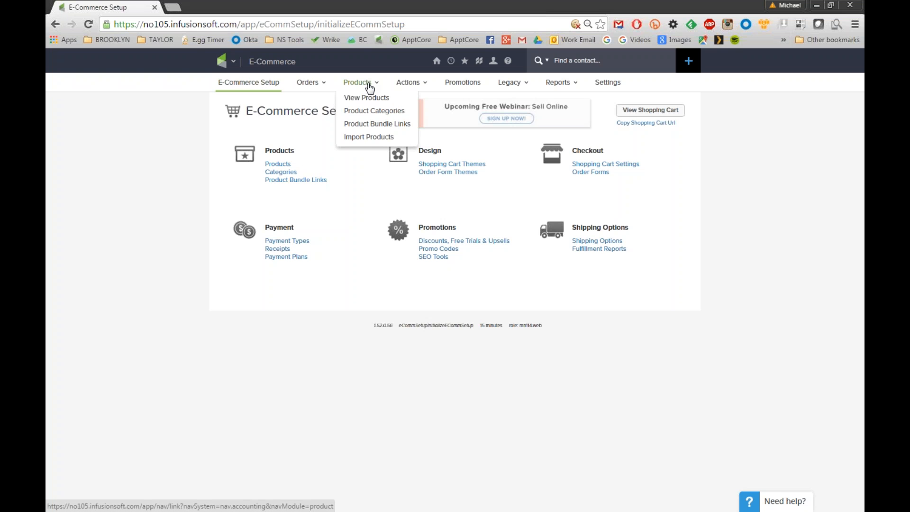
left_click(375, 138)
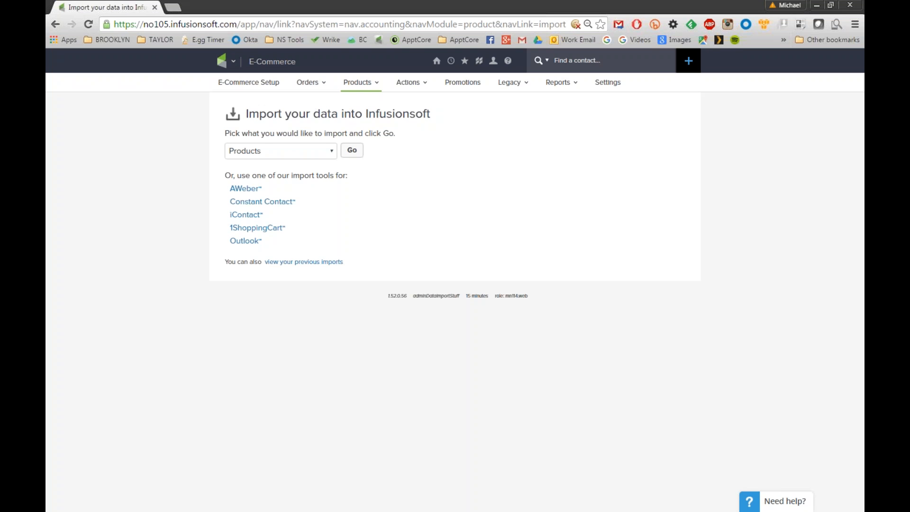
left_click(357, 156)
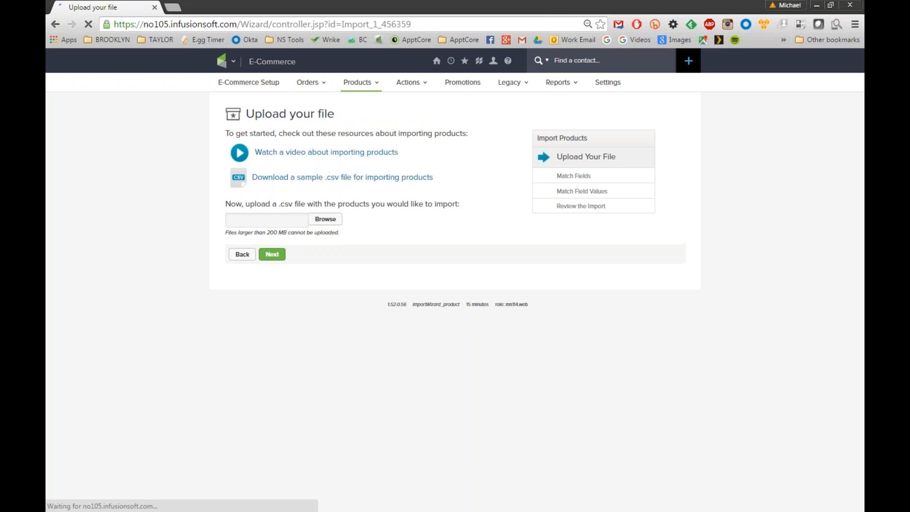
left_click_drag(438, 181, 413, 181)
left_click_drag(322, 184, 251, 183)
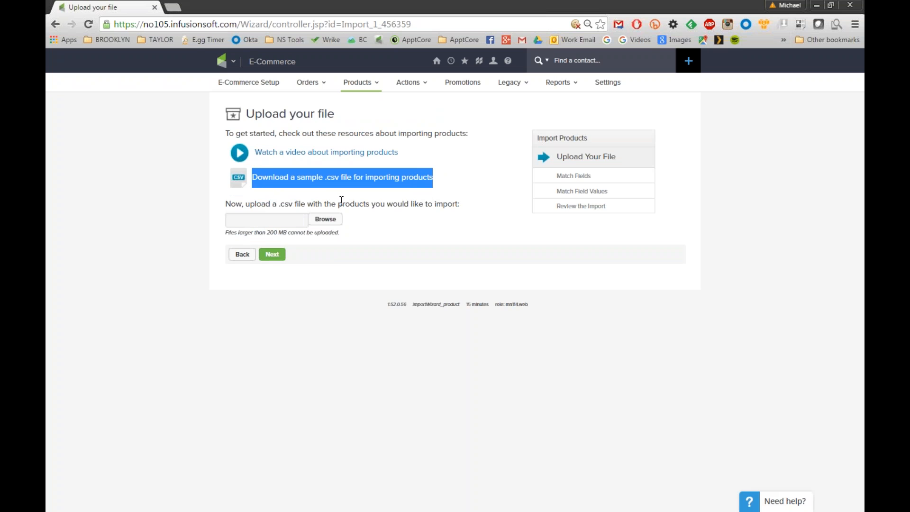
Switch to the products-sample sheet in Excel, examine its header row, product names, short descriptions and prices, and return to the Infusionsoft import
key("alt+Tab")
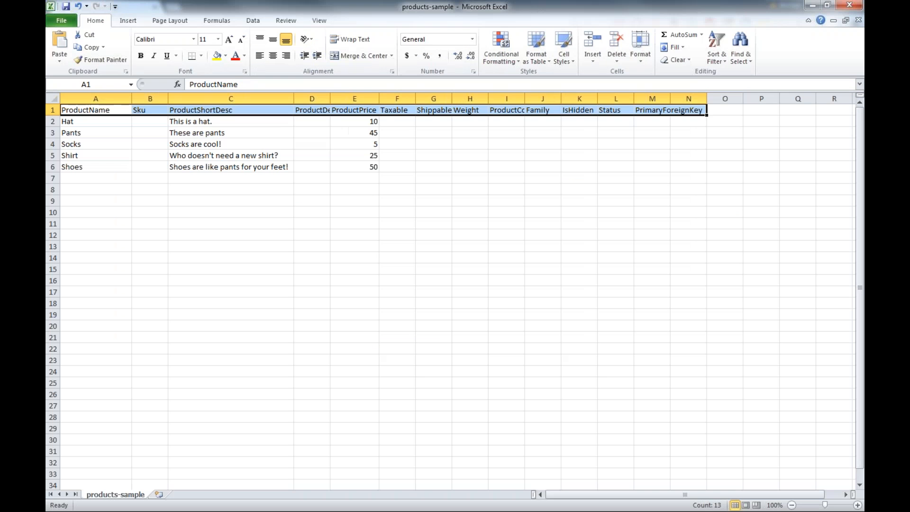
left_click(175, 213)
left_click_drag(78, 111, 667, 112)
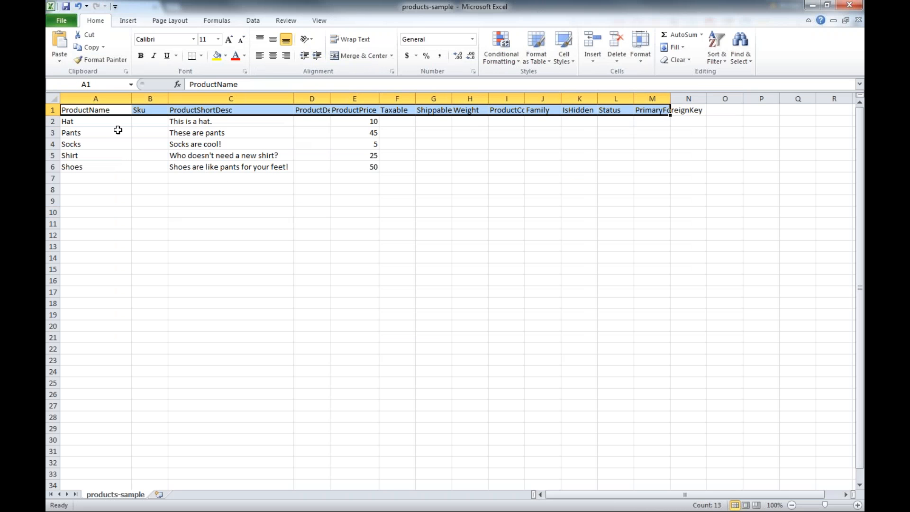
left_click_drag(71, 122, 598, 121)
left_click(320, 269)
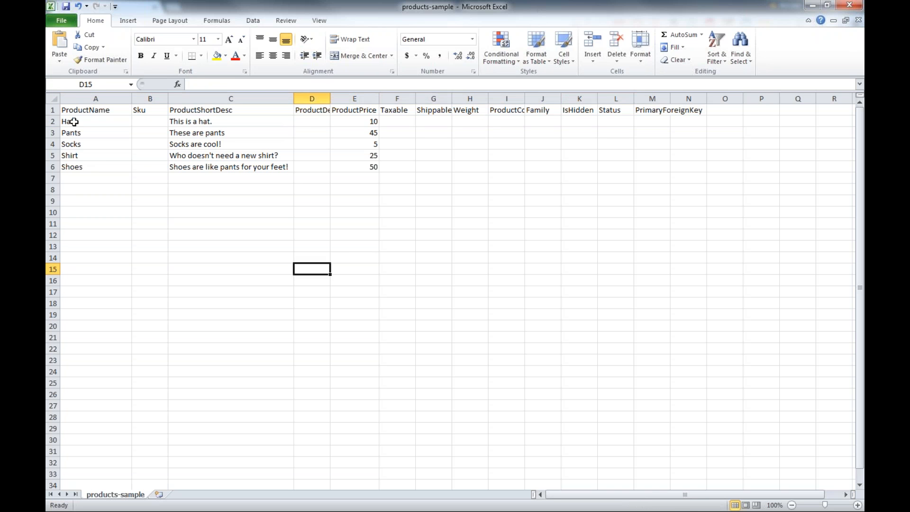
left_click_drag(74, 122, 71, 165)
left_click_drag(201, 124, 203, 170)
left_click_drag(370, 123, 374, 180)
left_click(395, 199)
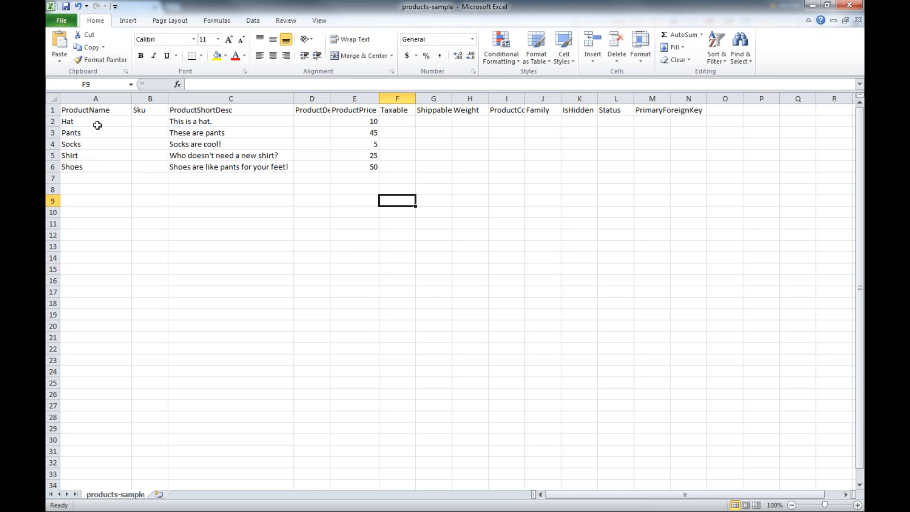
left_click_drag(398, 7, 46, 123)
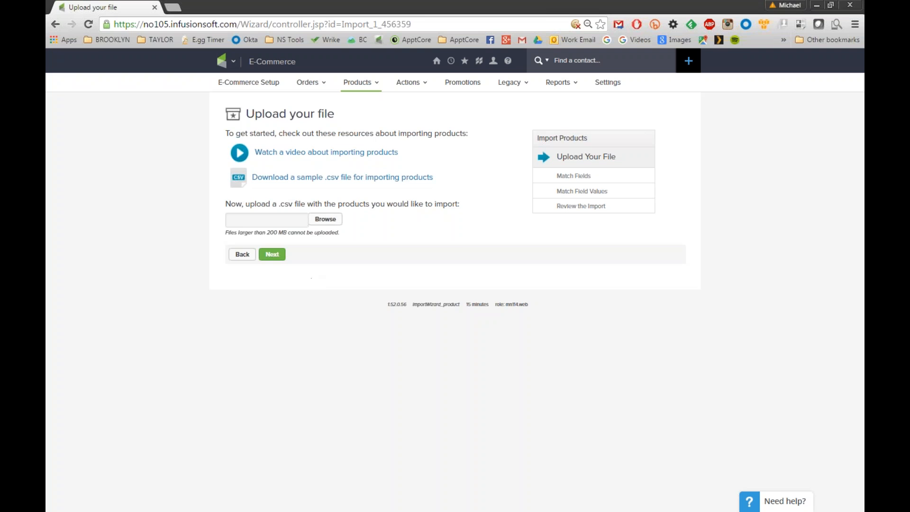
Upload products-sample.csv as the file of products to import and continue to field matching
left_click(329, 220)
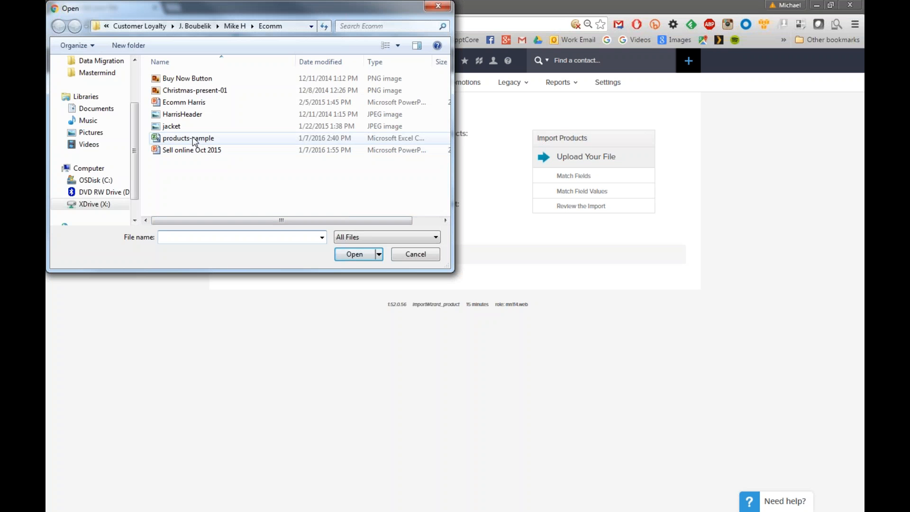
left_click(190, 138)
left_click_drag(222, 8, 270, 45)
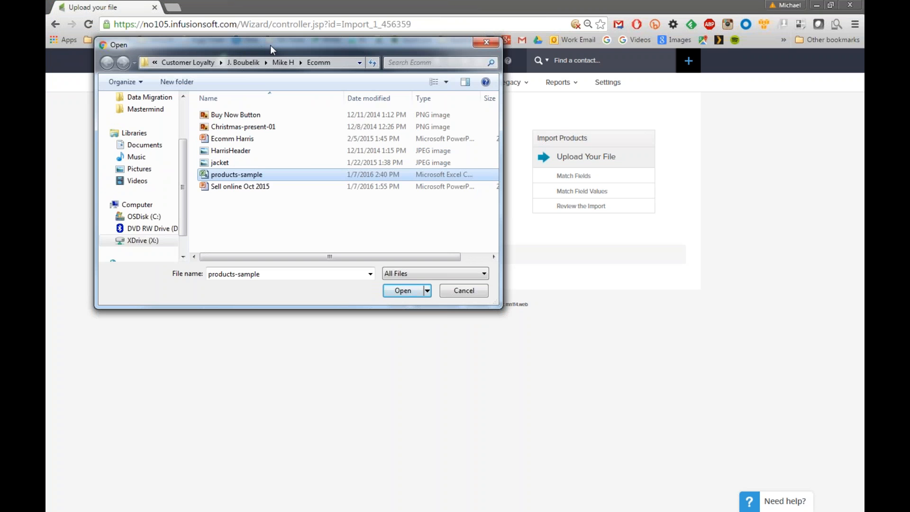
left_click(398, 293)
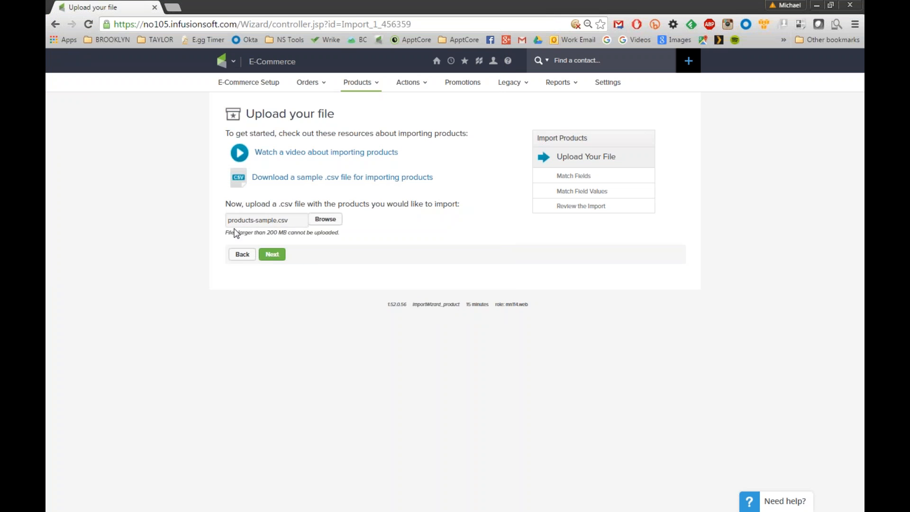
left_click(272, 256)
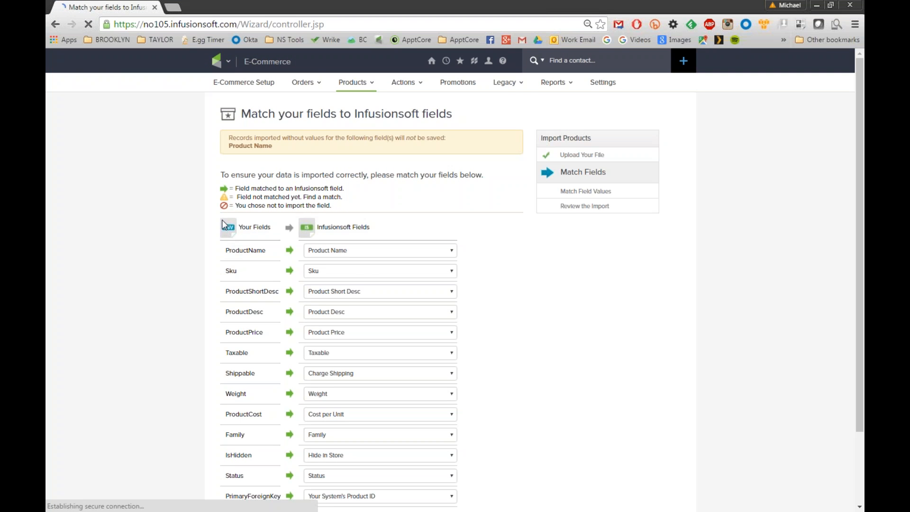
Review the CSV field matches and set both ProductPrice and Taxable to "No match, pick an Infusionsoft field"
scroll(214, 230, "down", 3)
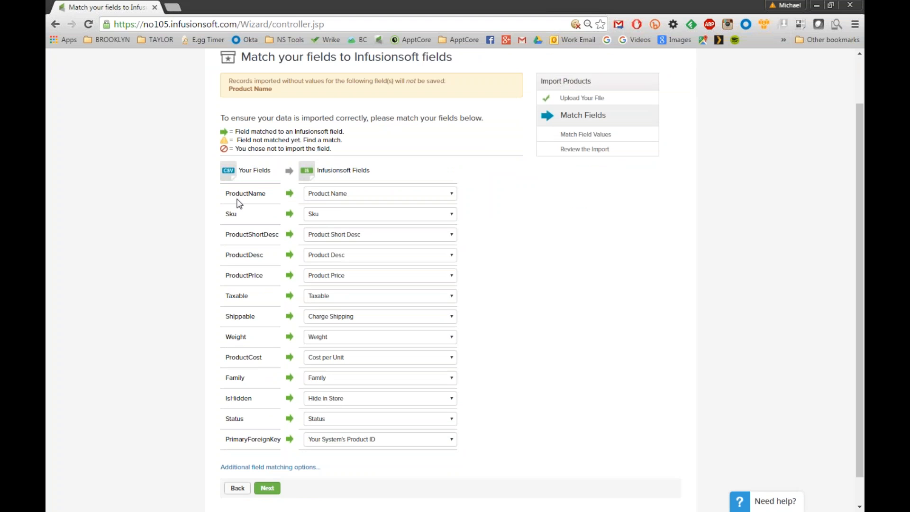
left_click_drag(243, 171, 374, 172)
left_click(266, 171)
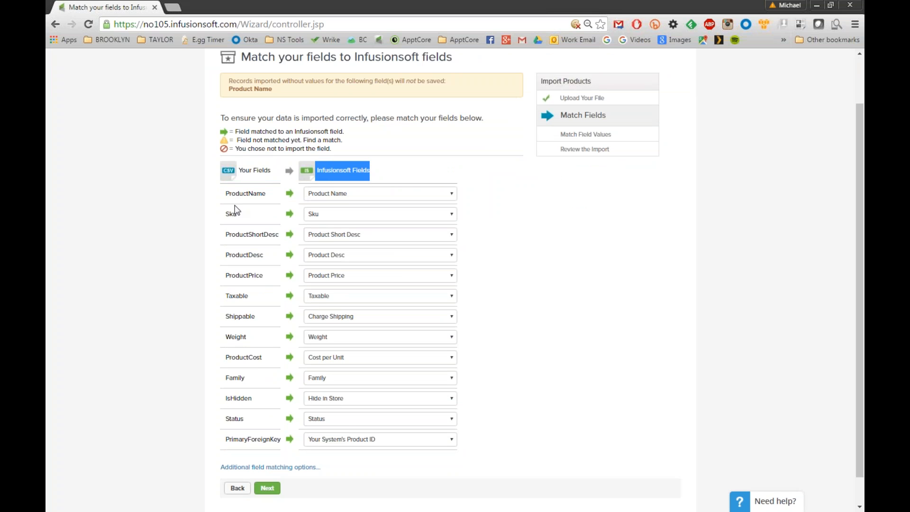
left_click_drag(226, 235, 227, 275)
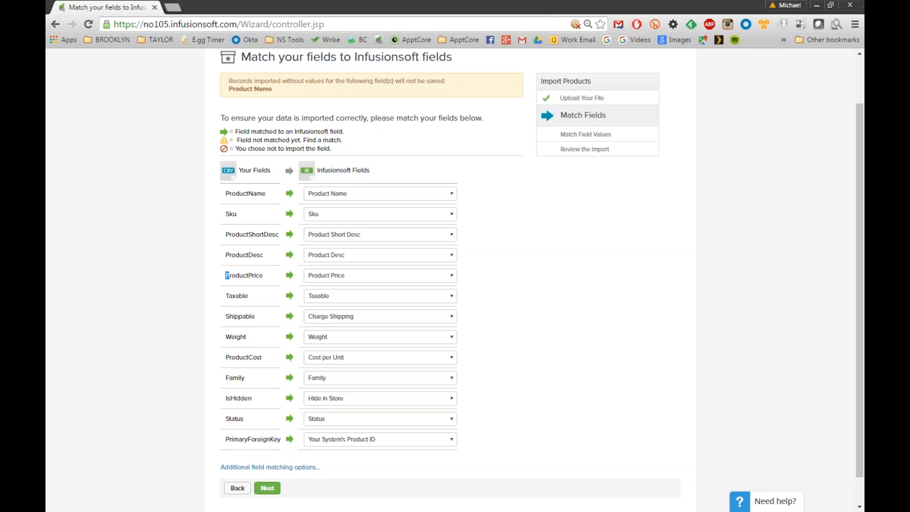
left_click(236, 274)
left_click(336, 280)
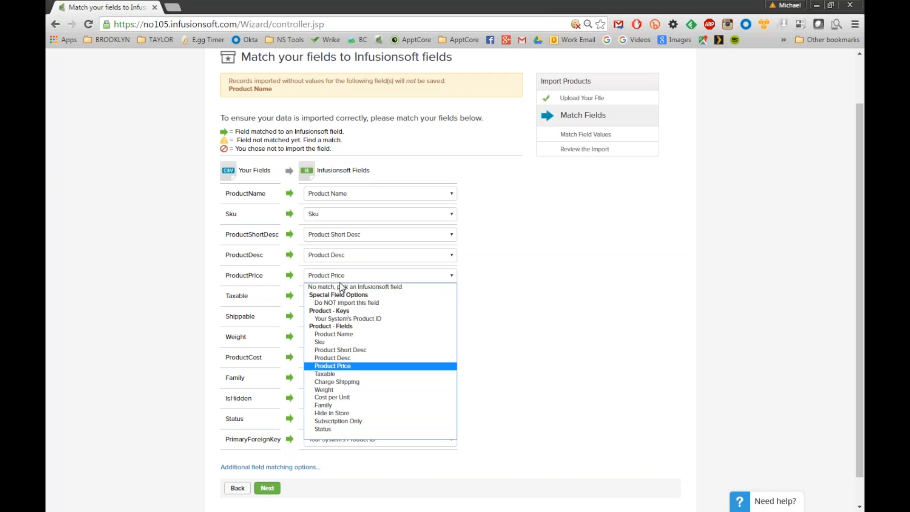
left_click(352, 287)
left_click(351, 296)
left_click(351, 307)
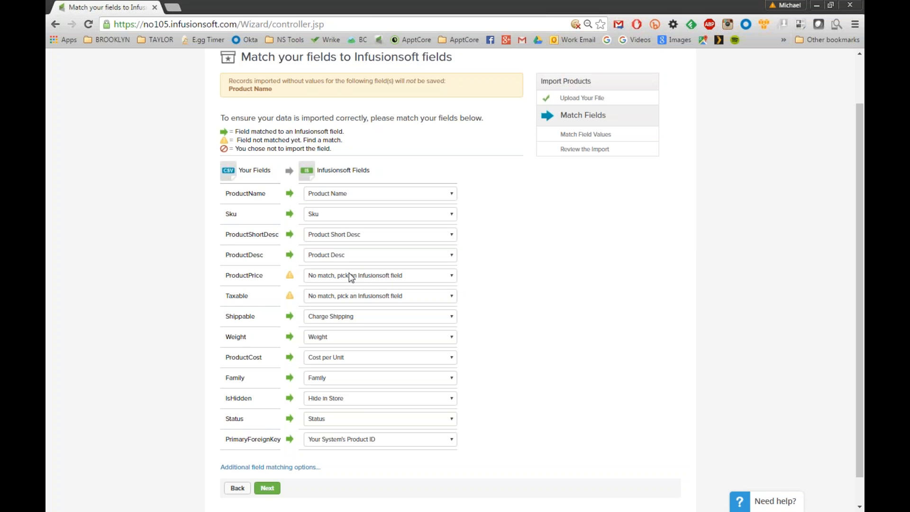
Match ProductPrice to the Product Desc field and Taxable to the Taxable field
left_click(381, 279)
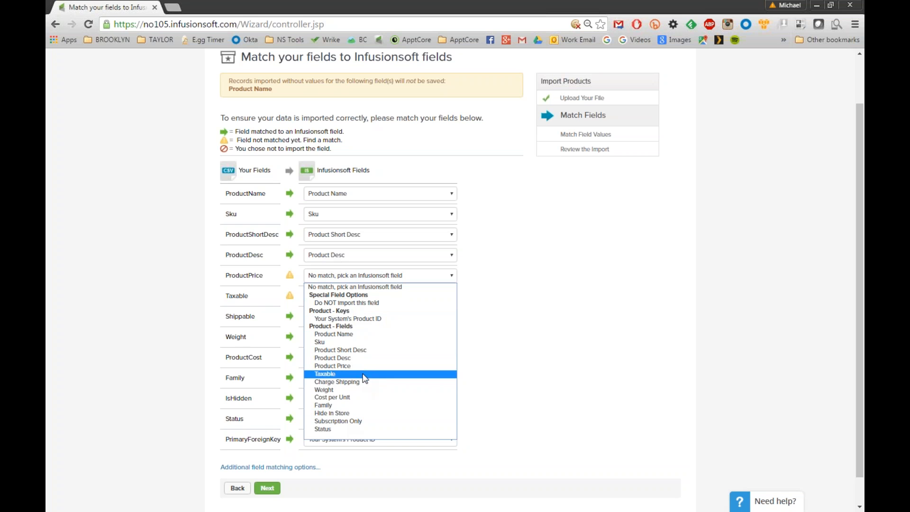
left_click(337, 357)
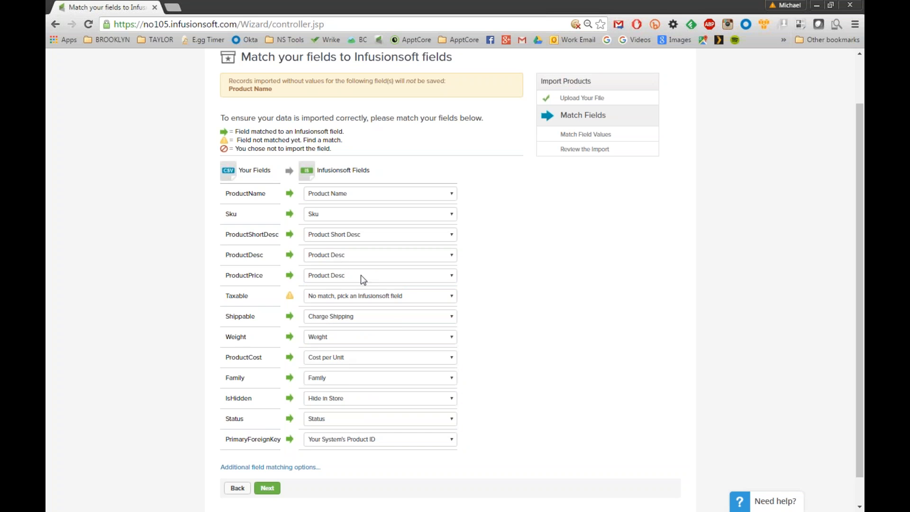
left_click(326, 298)
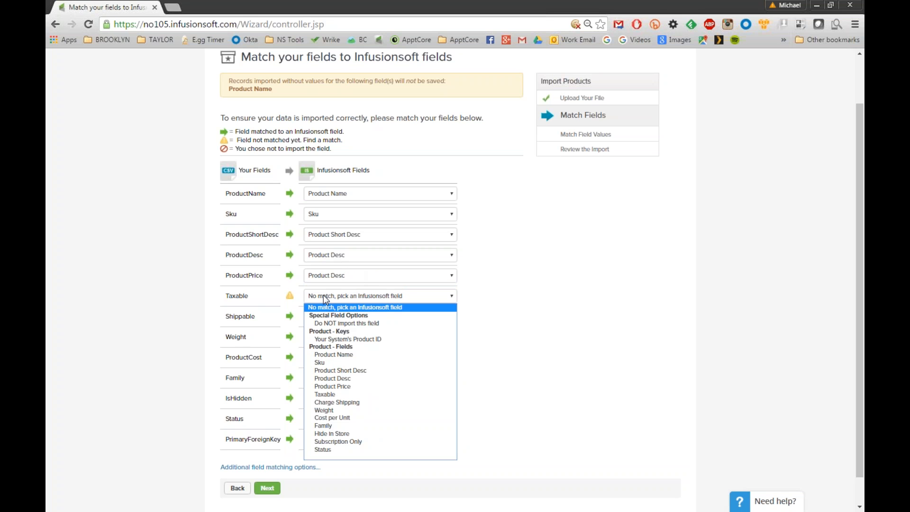
left_click(324, 395)
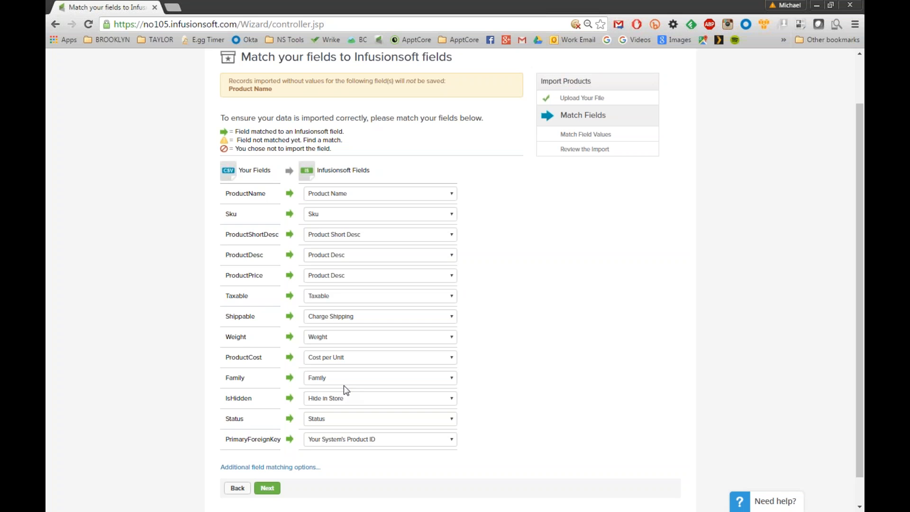
Set ProductCost to "Do NOT import this field" and continue to the final review
left_click(346, 357)
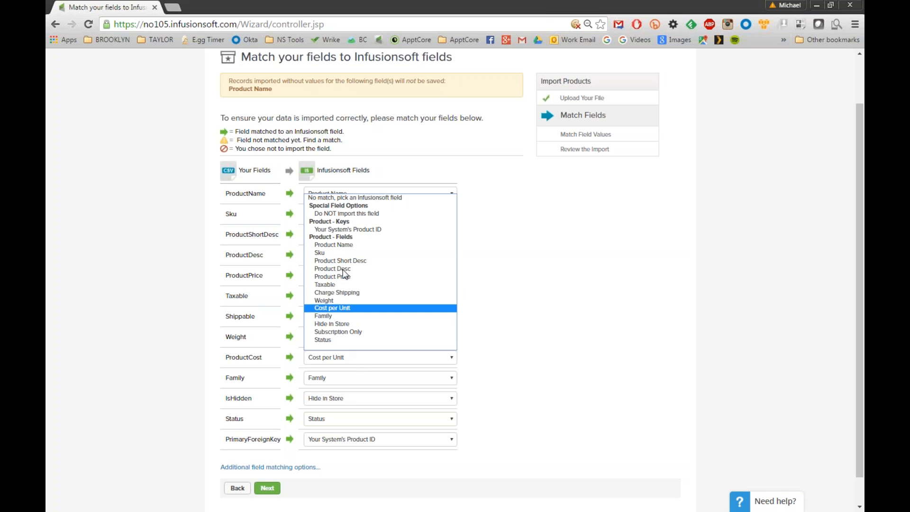
left_click(371, 214)
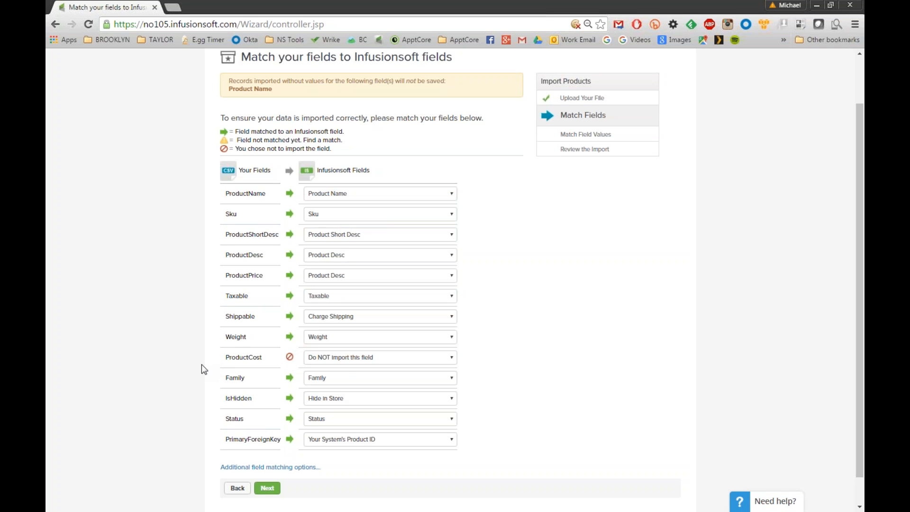
left_click(268, 488)
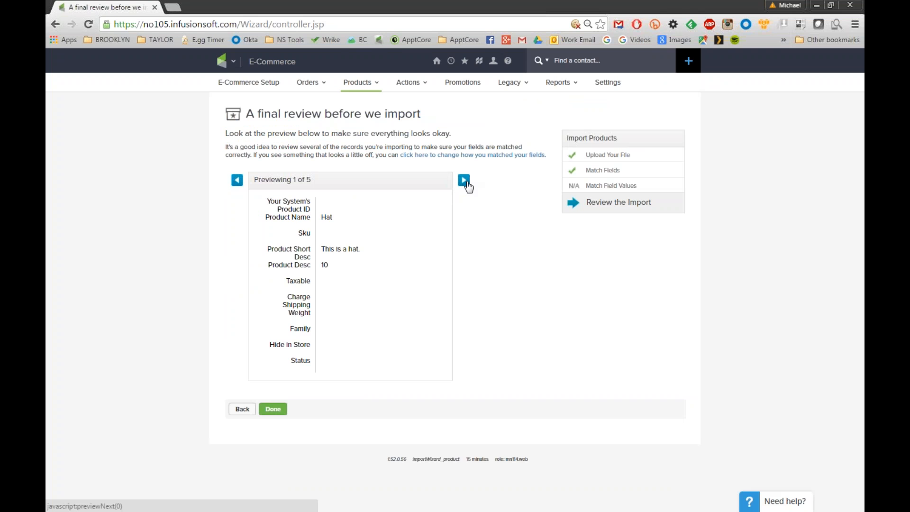
Page through the product record previews, checking name, short description and description, and run the import
left_click(465, 184)
left_click(466, 186)
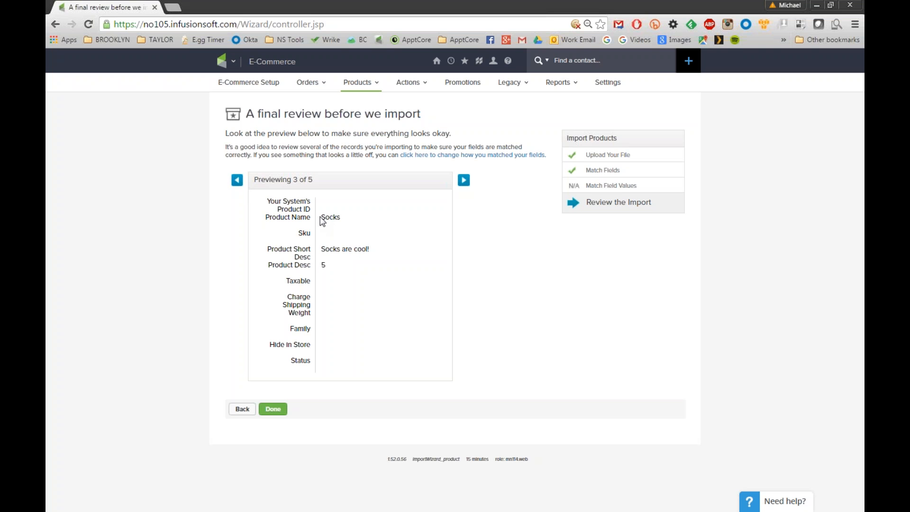
left_click_drag(271, 217, 310, 219)
left_click_drag(268, 249, 312, 250)
left_click(329, 265)
left_click(463, 183)
left_click(274, 411)
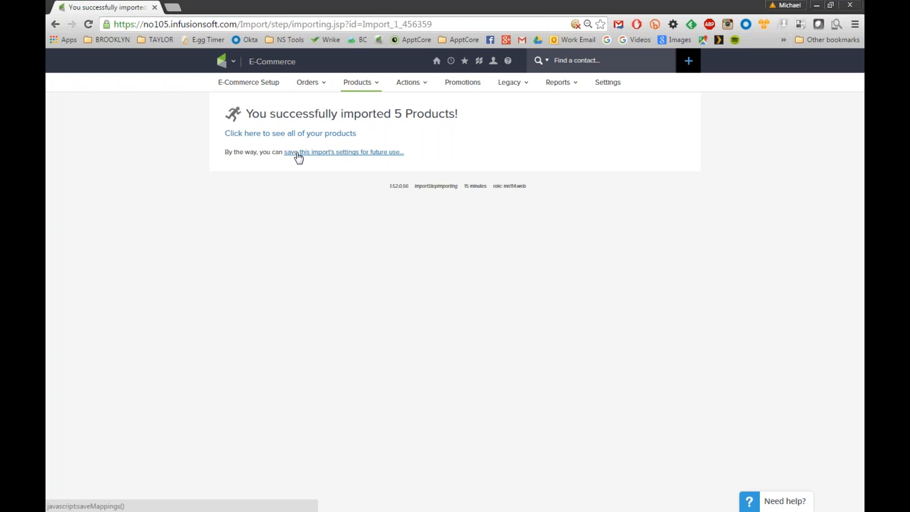
Open the list of all products and examine the newly imported entries with their prices
left_click_drag(366, 138, 229, 141)
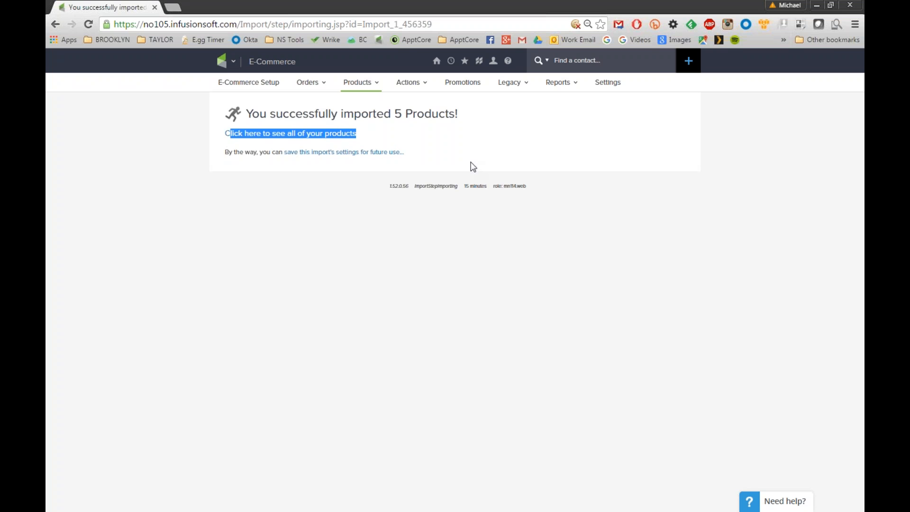
left_click(363, 137)
left_click(353, 135)
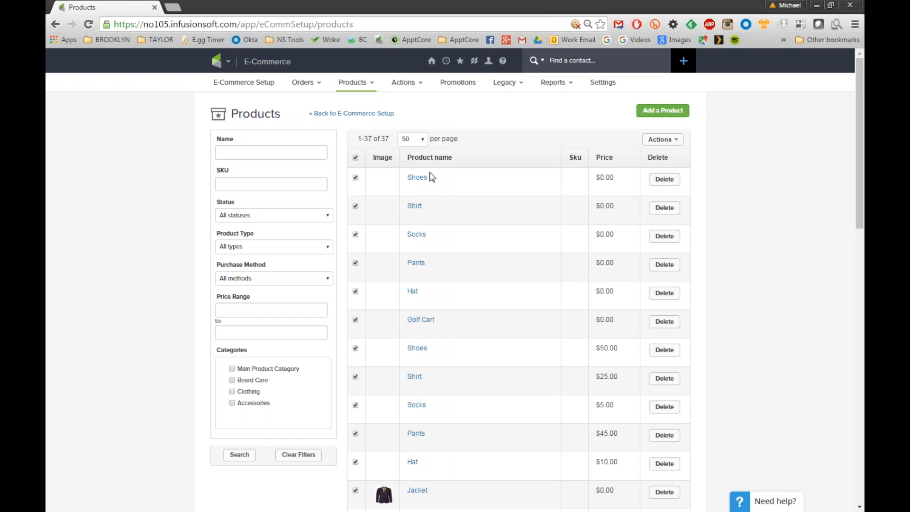
scroll(463, 180, "down", 1)
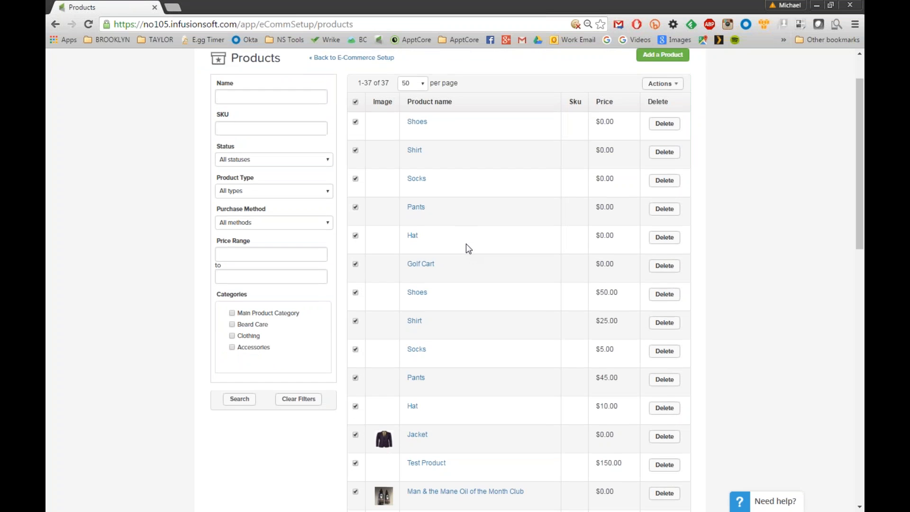
scroll(466, 244, "up", 1)
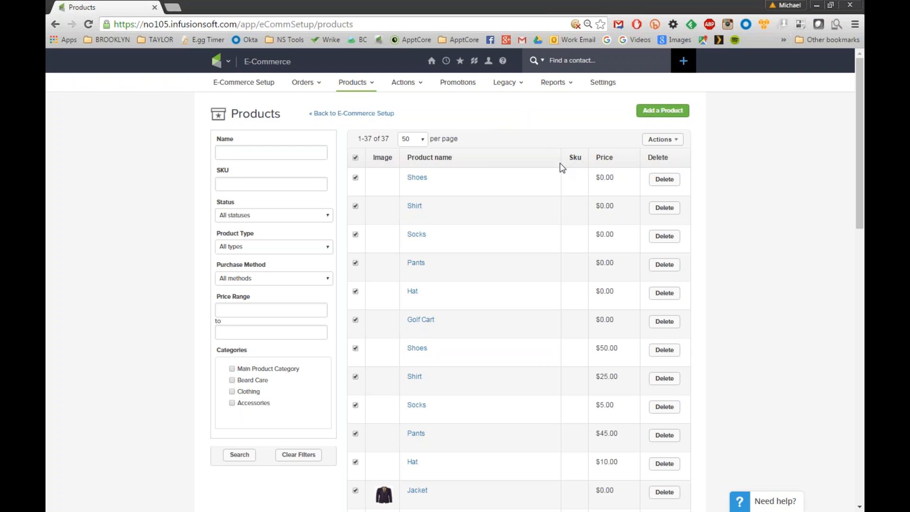
Open the imported Pants product priced $45.00 and examine its name, price, short description, categories, tax settings and long description
scroll(483, 204, "down", 2)
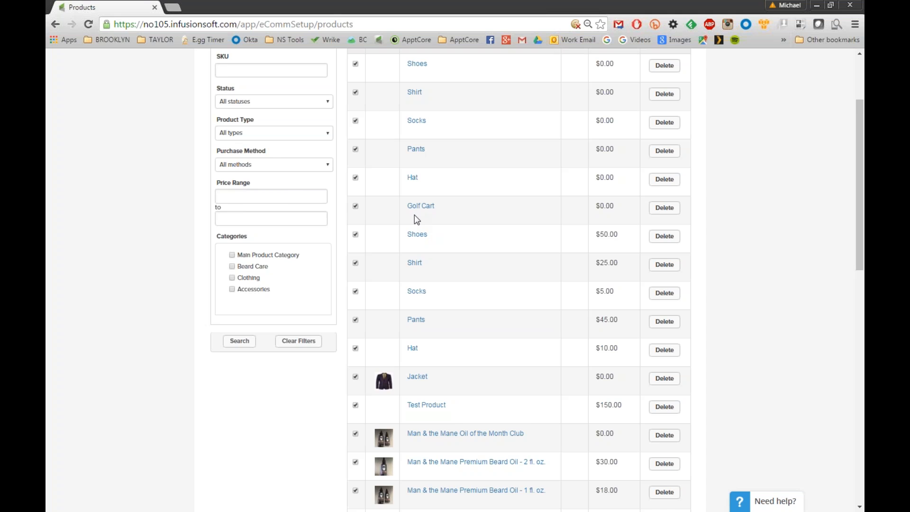
scroll(415, 217, "down", 1)
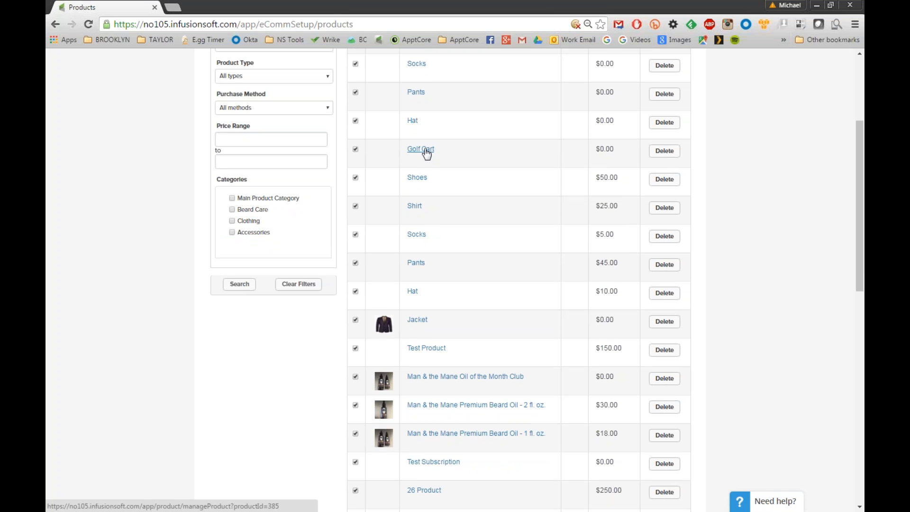
left_click(416, 263)
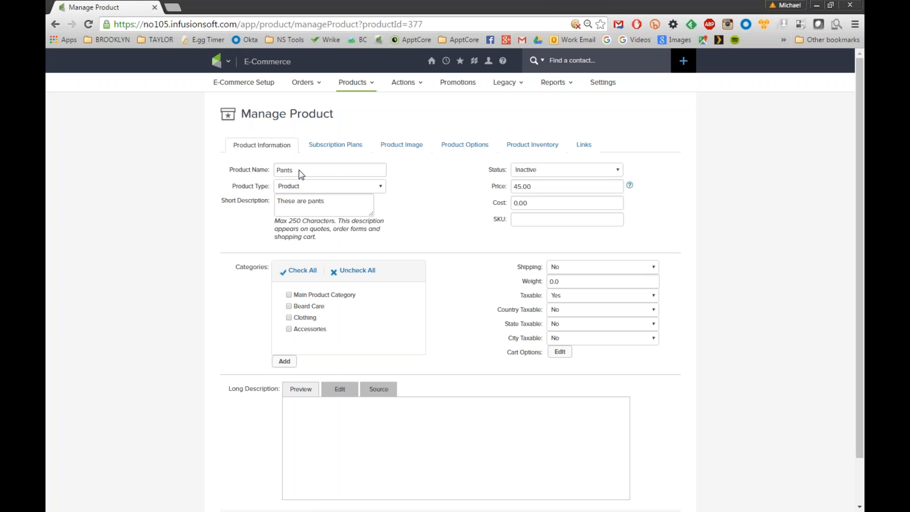
left_click_drag(307, 170, 277, 171)
left_click(521, 183)
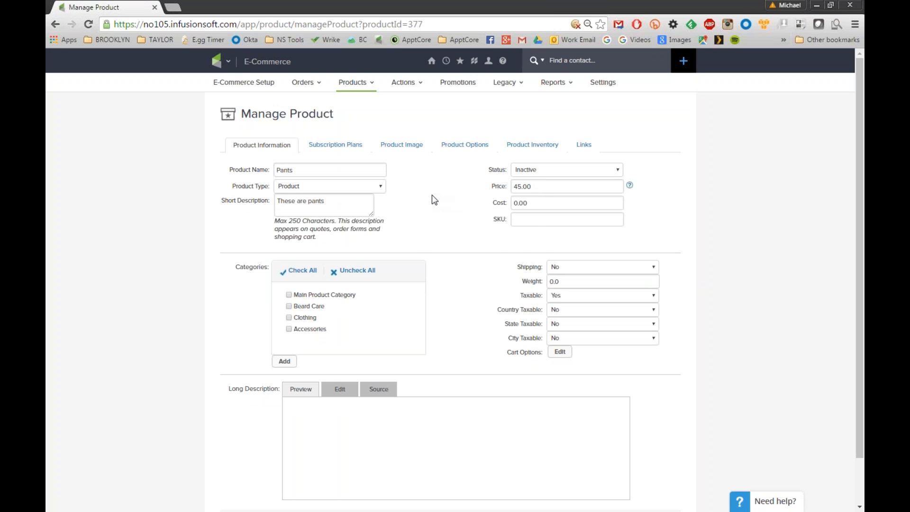
scroll(199, 285, "down", 2)
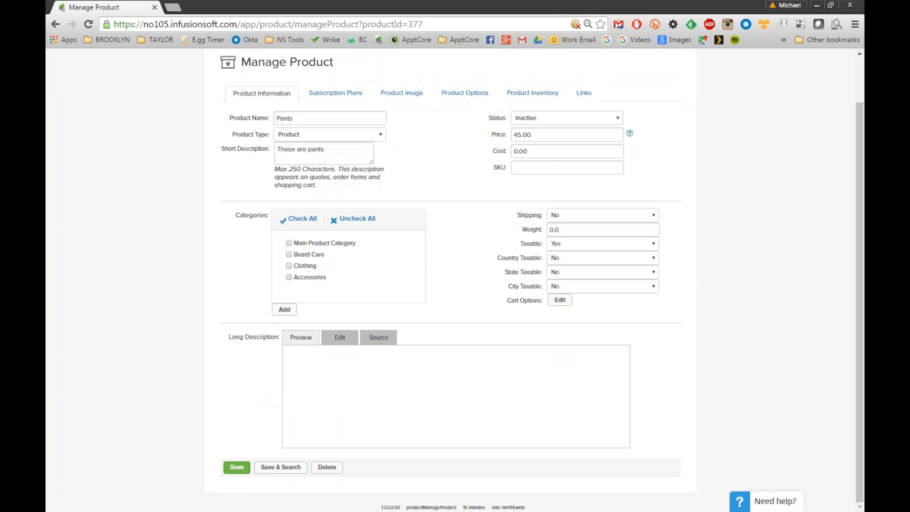
scroll(416, 272, "up", 2)
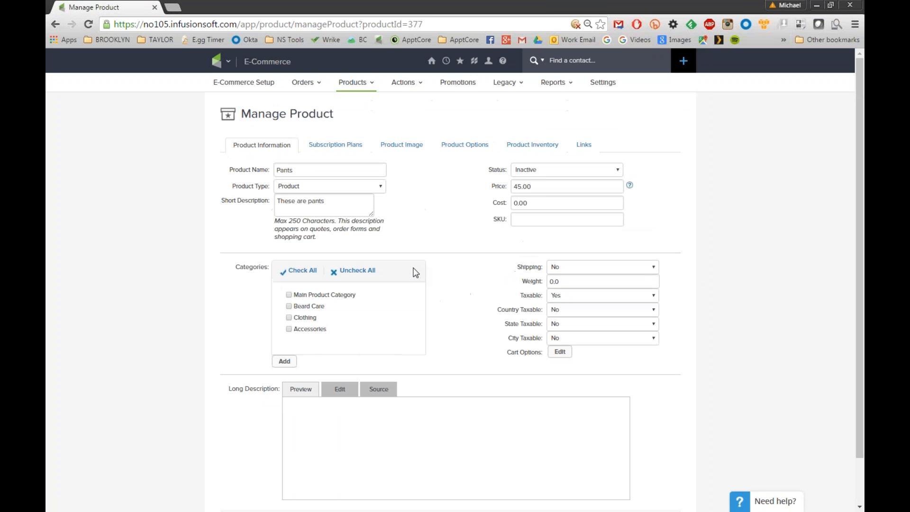
scroll(187, 238, "down", 2)
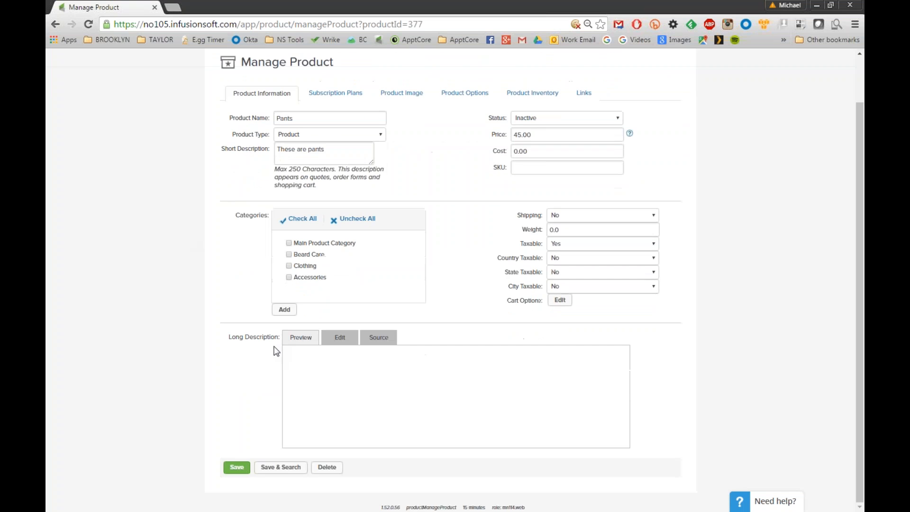
scroll(323, 472, "up", 2)
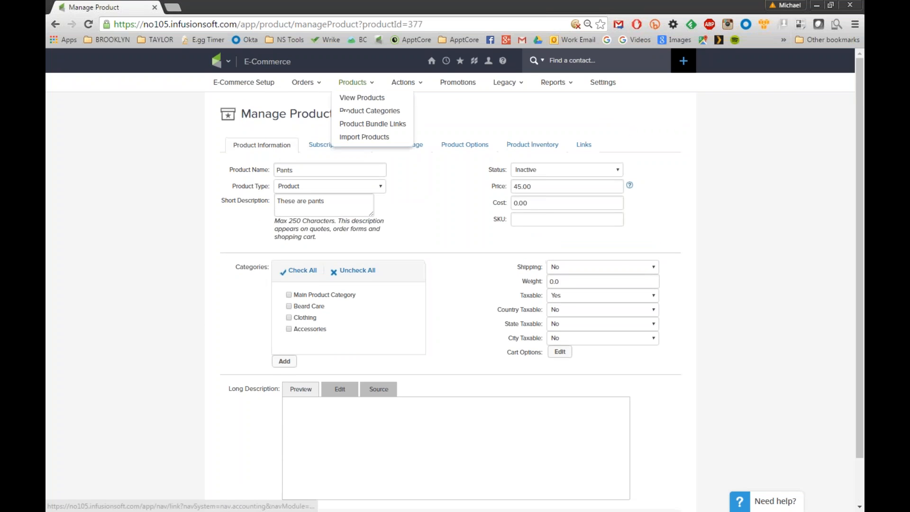
Return to the product list and add a new product named "Jacket" with the type Product
left_click(363, 97)
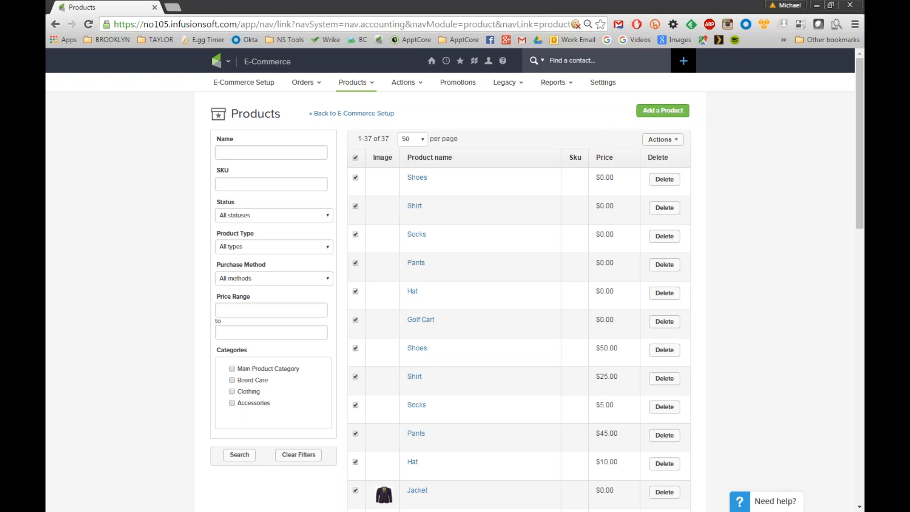
left_click(664, 111)
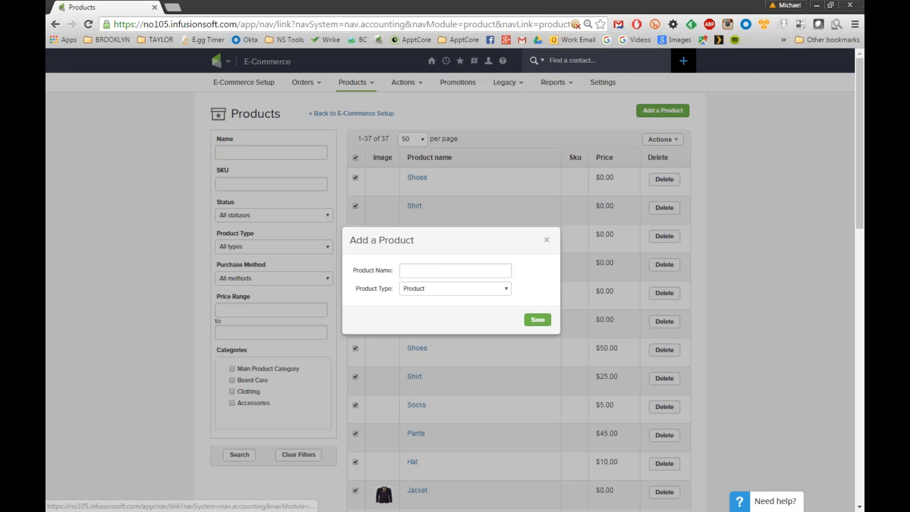
left_click(460, 269)
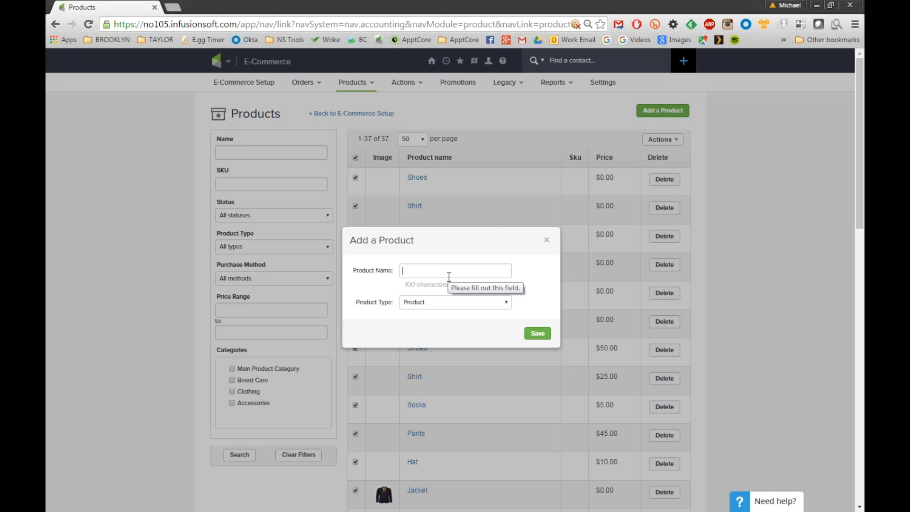
type("Jacket")
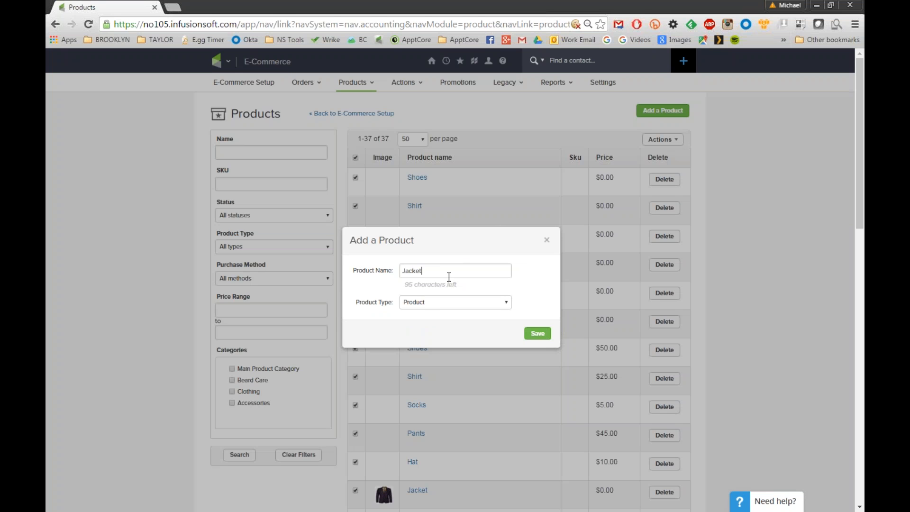
left_click(540, 333)
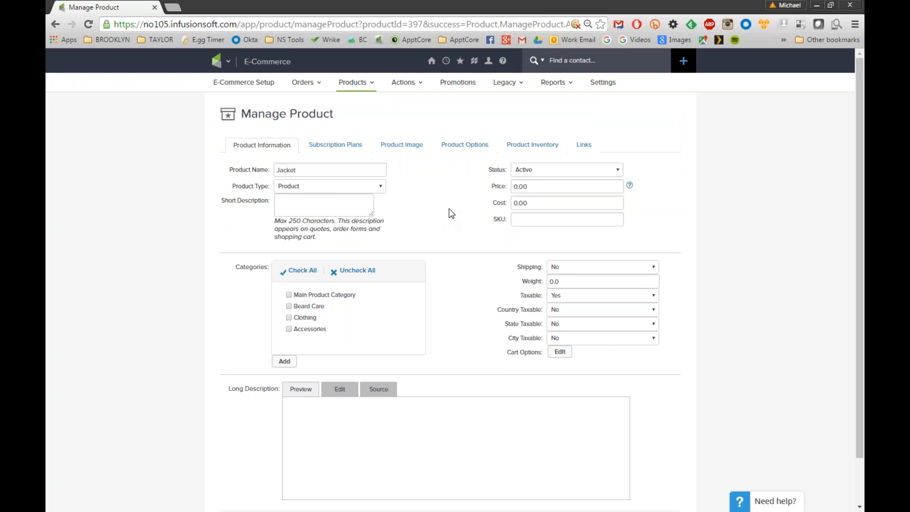
Set the Jacket product's price to 100
left_click_drag(538, 186, 504, 187)
type("100")
left_click_drag(531, 204, 506, 205)
left_click(442, 224)
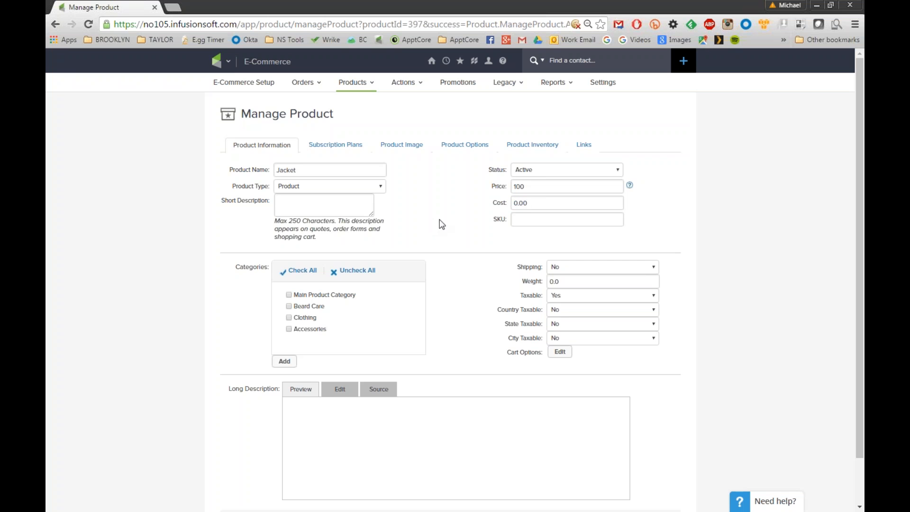
Enter "This is a jacket" as the short description and assign the product to the Clothing category
left_click(344, 202)
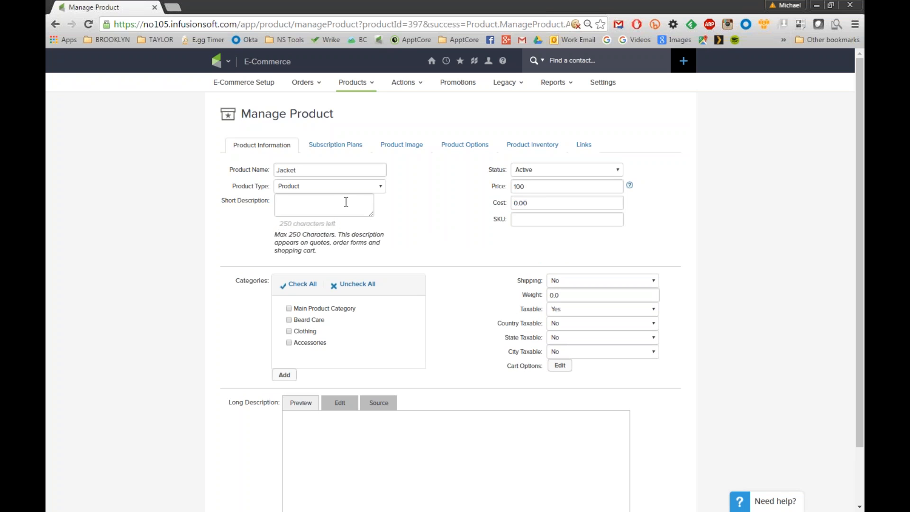
type("This is a jacket")
left_click(417, 209)
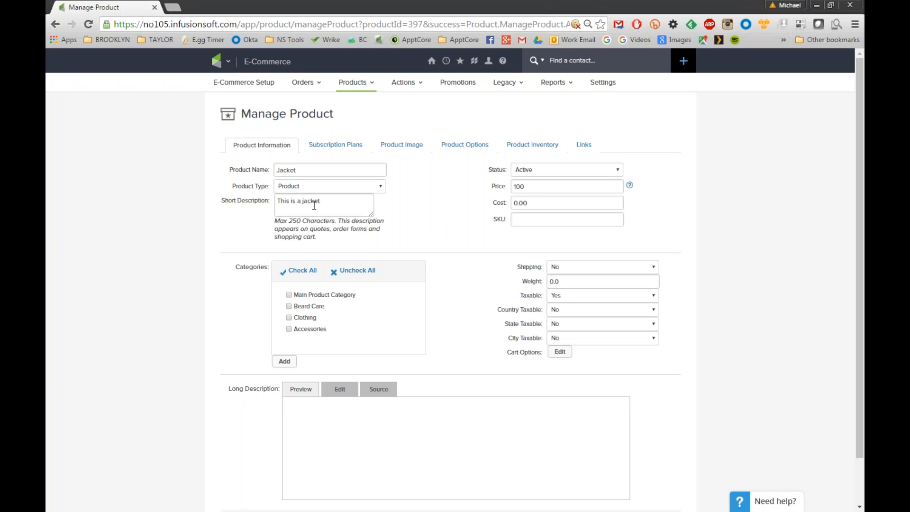
left_click(516, 219)
scroll(458, 216, "down", 2)
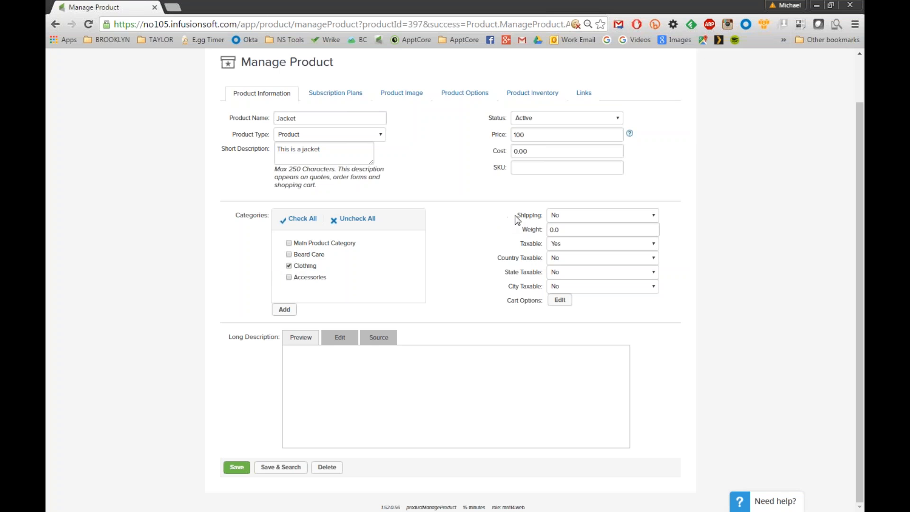
Review the jacket's shipping, weight, taxable, country, state and city tax, and long description fields
left_click_drag(515, 215, 544, 237)
left_click(504, 241)
left_click_drag(496, 258, 519, 287)
left_click(485, 288)
left_click_drag(231, 337, 279, 340)
left_click(257, 369)
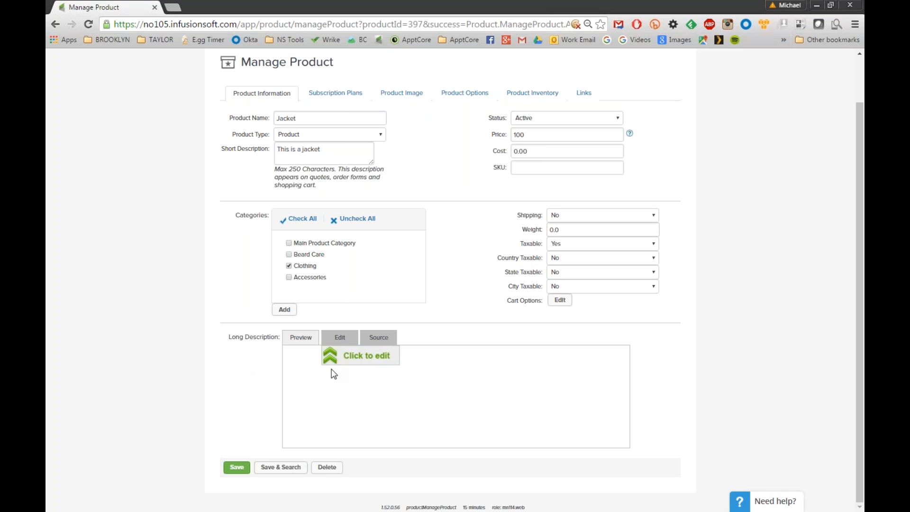
left_click_drag(229, 336, 281, 338)
left_click(215, 393)
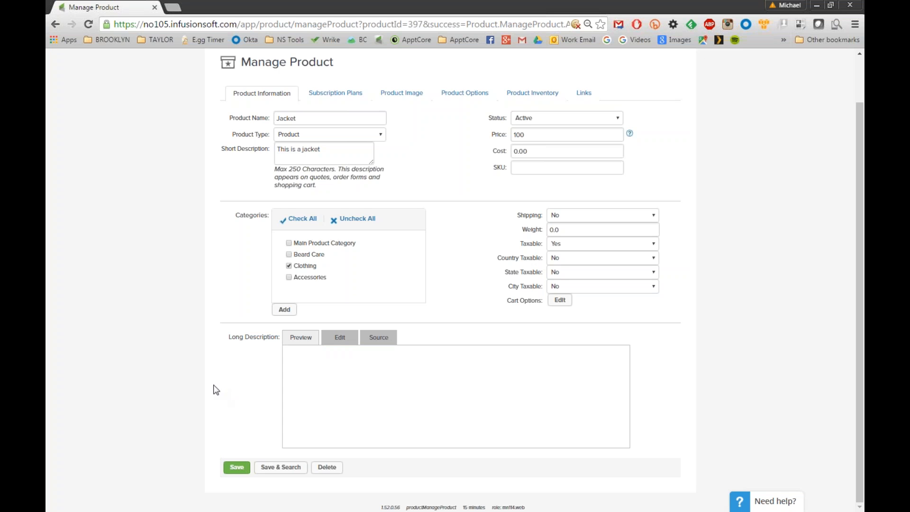
scroll(193, 365, "up", 2)
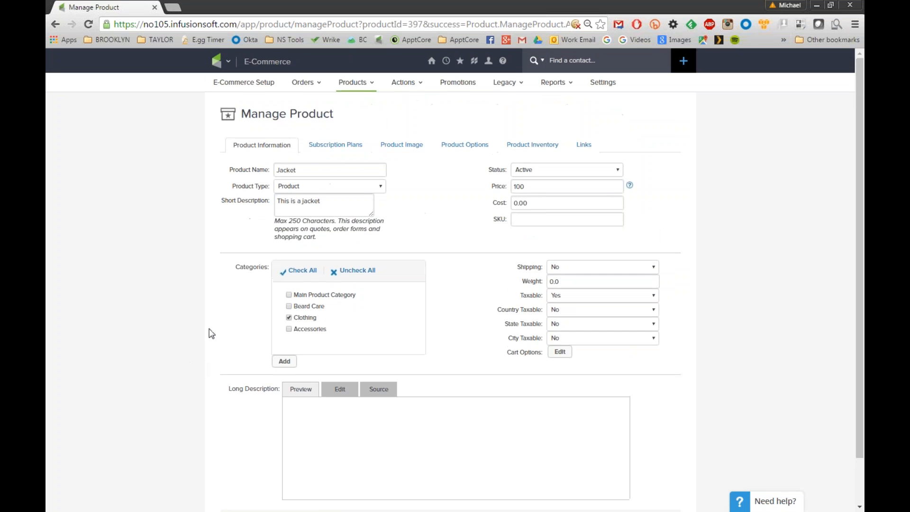
Compare the jacket's regular price in the product information with its subscription plan settings
left_click(328, 148)
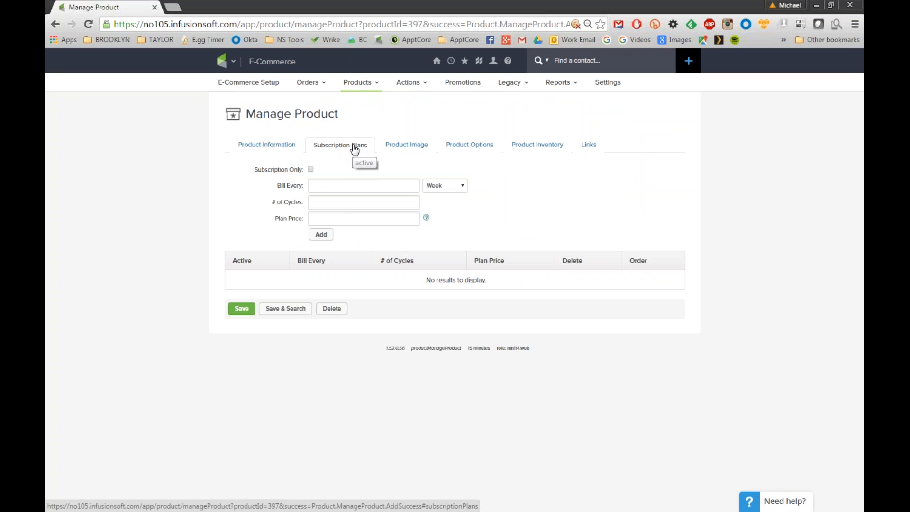
left_click(287, 150)
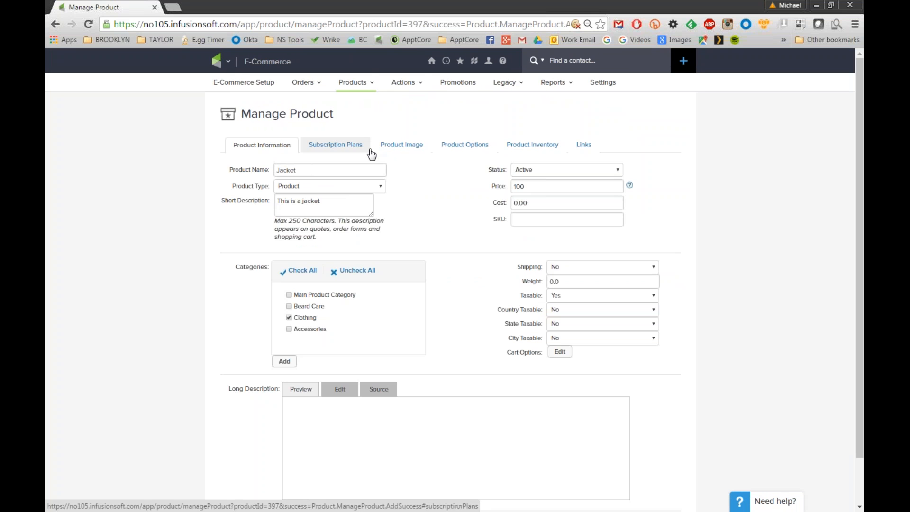
double_click(522, 186)
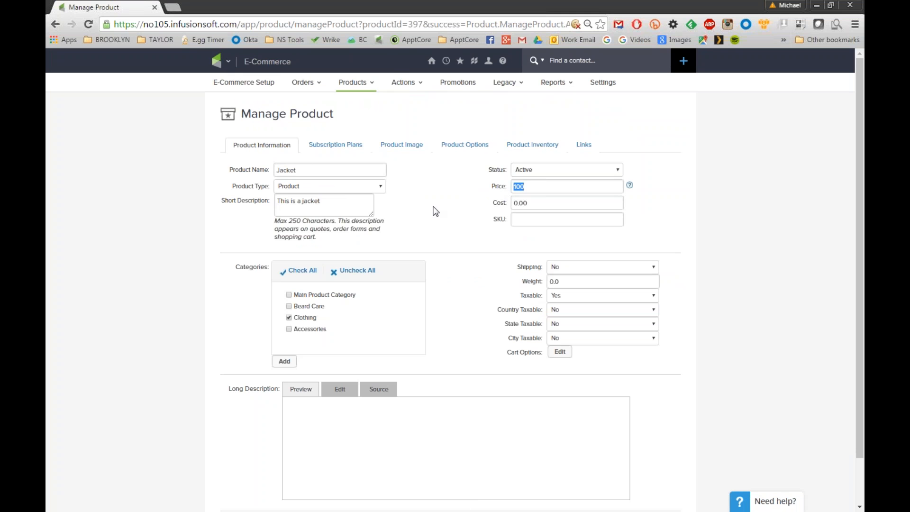
left_click(324, 145)
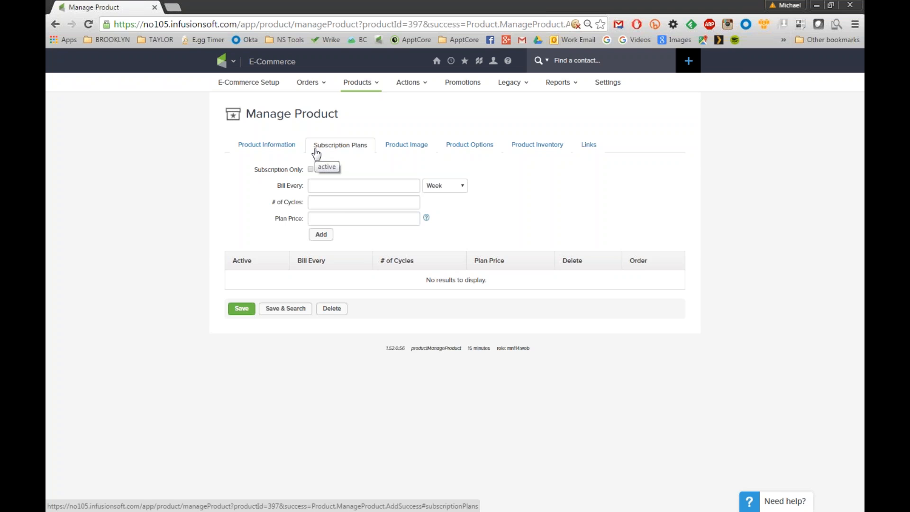
Mark the jacket as Subscription Only and set the plan to bill every 1 month
left_click(311, 169)
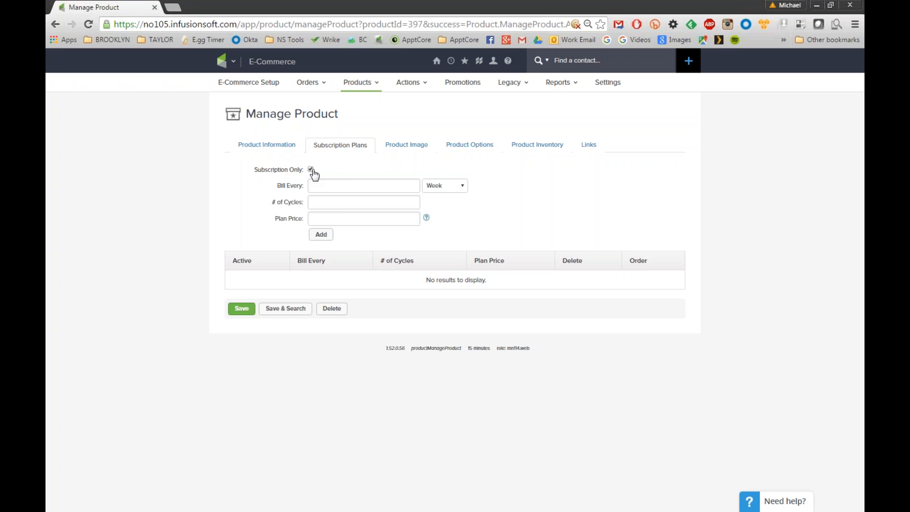
left_click_drag(254, 169, 300, 174)
left_click(365, 171)
left_click(310, 187)
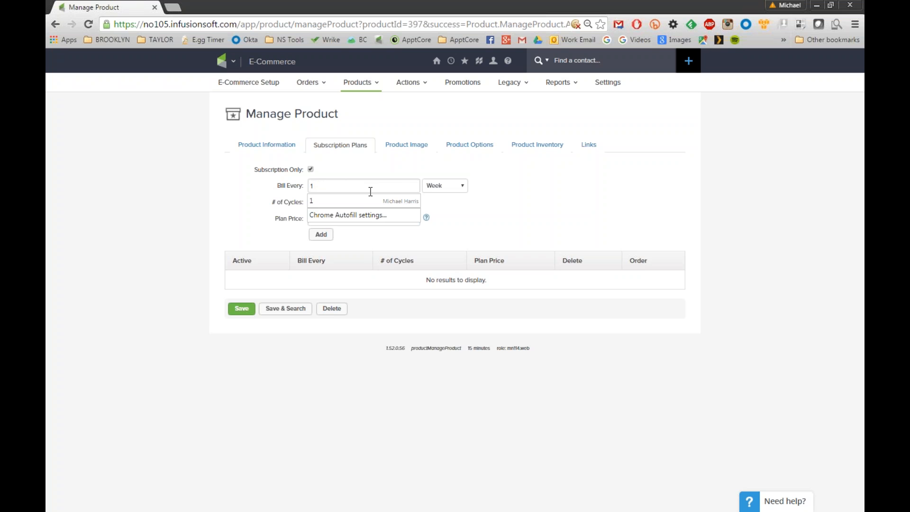
left_click(428, 187)
left_click(444, 205)
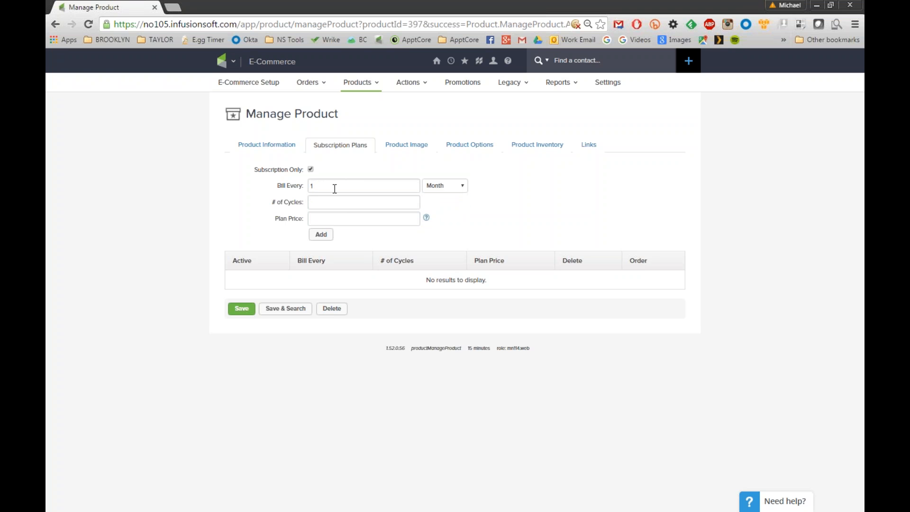
Try billing intervals of every 30 days and every 1 year for the subscription plan
left_click(311, 186)
type("30")
left_click(443, 186)
left_click(441, 219)
left_click_drag(332, 186, 266, 183)
type("1")
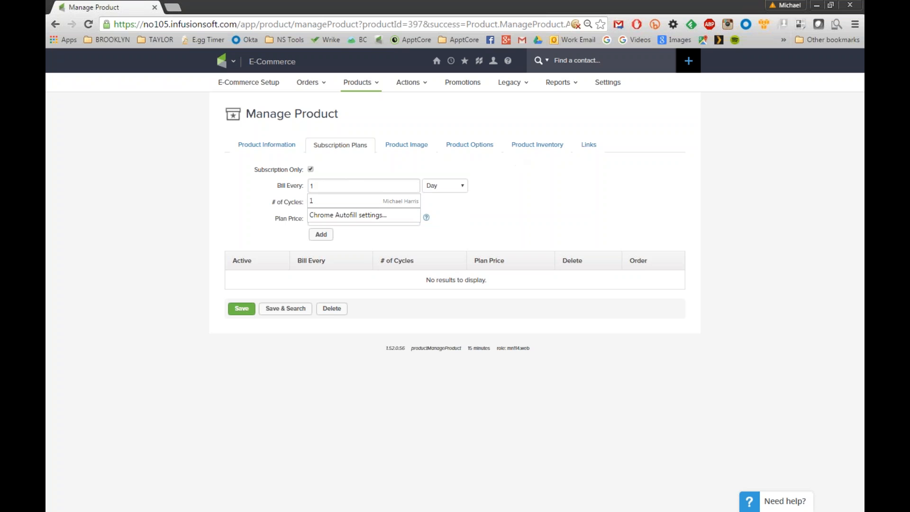
left_click(457, 187)
left_click(444, 213)
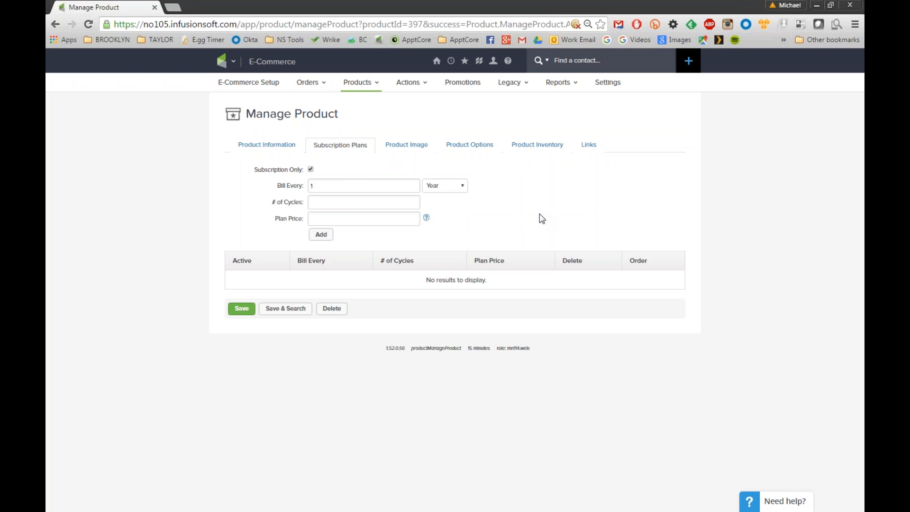
right_click(539, 215)
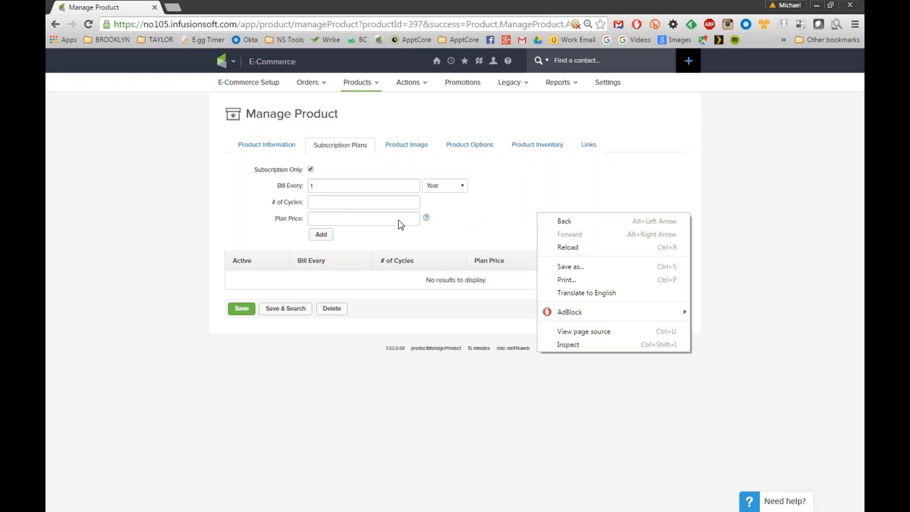
Set the plan's number of cycles to 0 and its billing period to Month
left_click(335, 203)
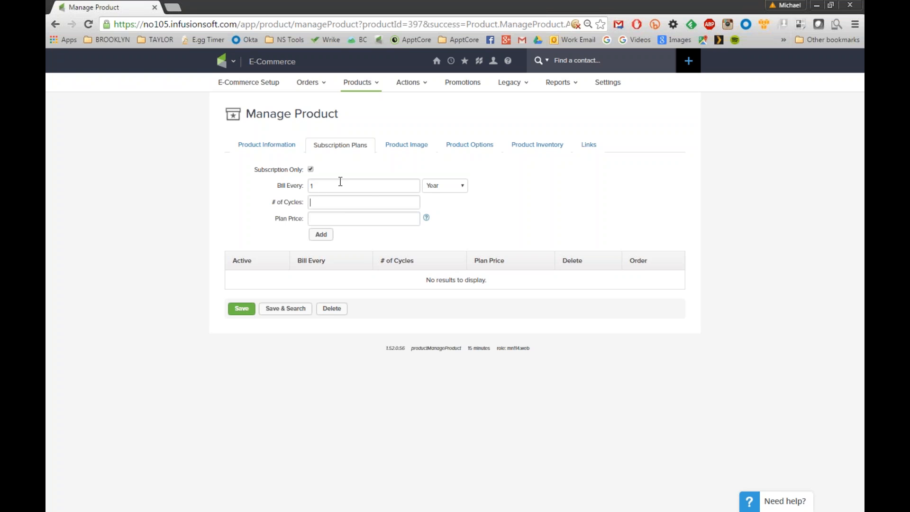
type("5")
key("BackSpace")
type("0")
left_click(442, 186)
left_click(445, 203)
Set the plan price to 50 and add the monthly subscription plan to the jacket
type("50")
left_click_drag(223, 220, 256, 166)
left_click(393, 243)
left_click(321, 234)
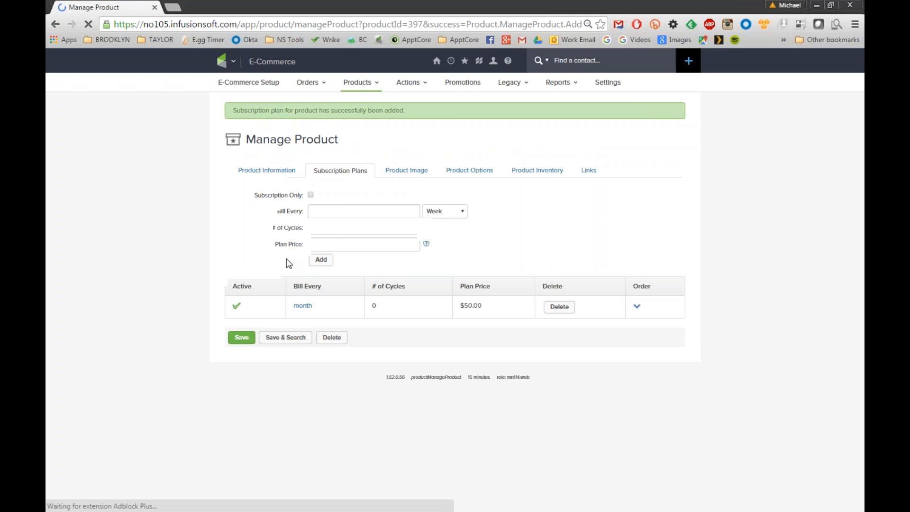
left_click_drag(323, 308, 293, 307)
left_click(326, 306)
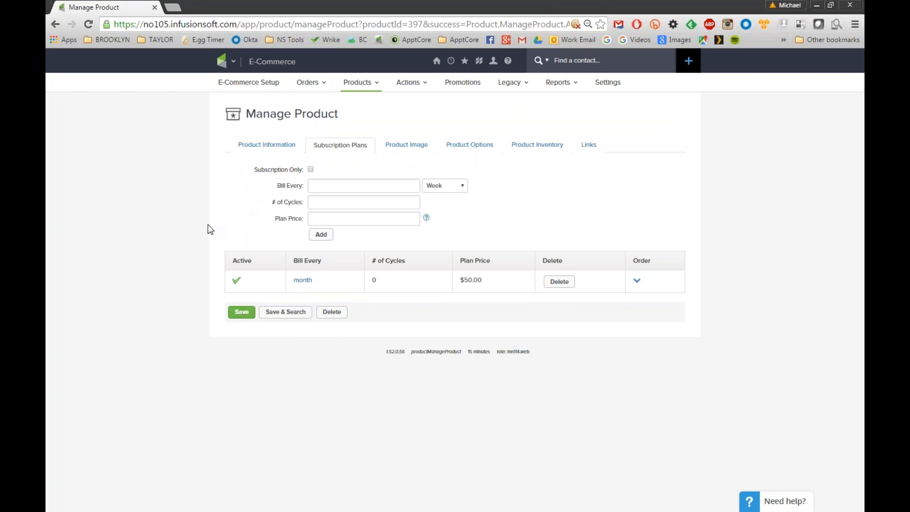
Add a second subscription plan to the jacket, billed every 3 months with 0 cycles at a plan price of 125
left_click(316, 185)
type("3")
left_click(457, 187)
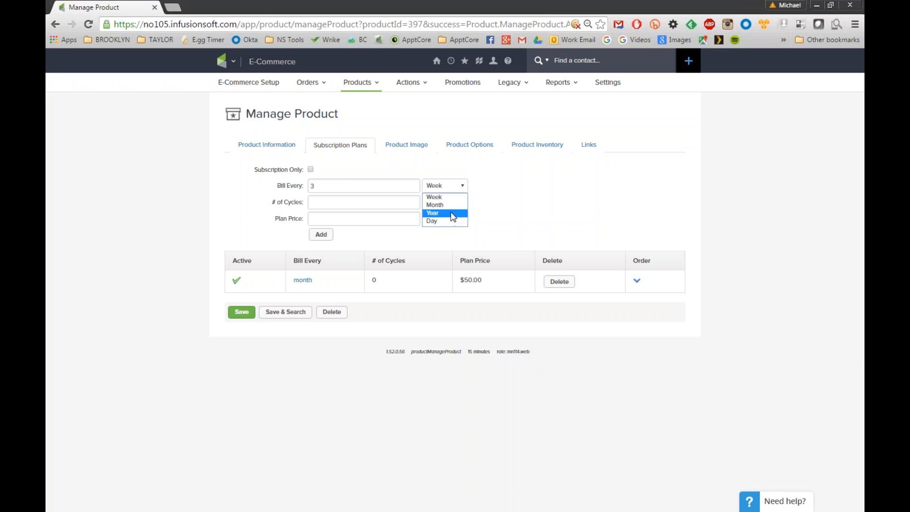
left_click(451, 205)
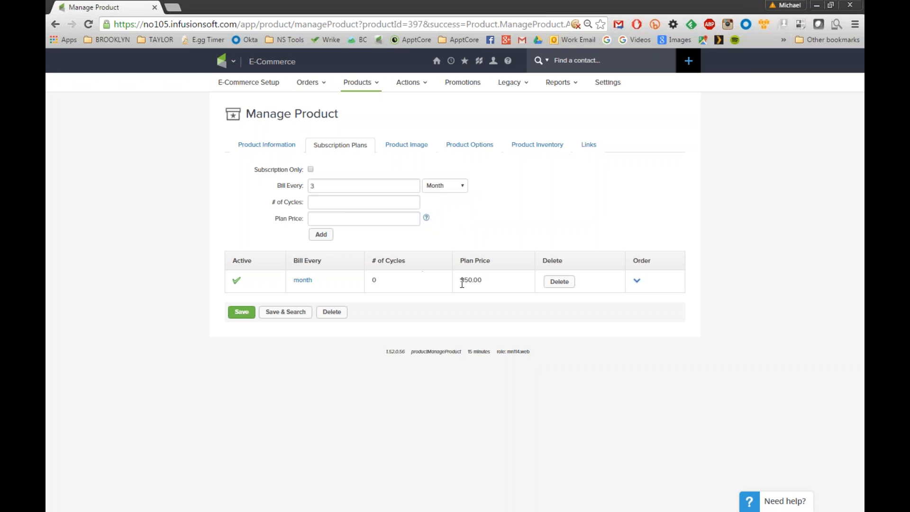
left_click_drag(462, 280, 487, 281)
left_click(485, 285)
type("0")
left_click(359, 217)
type("125")
left_click(325, 237)
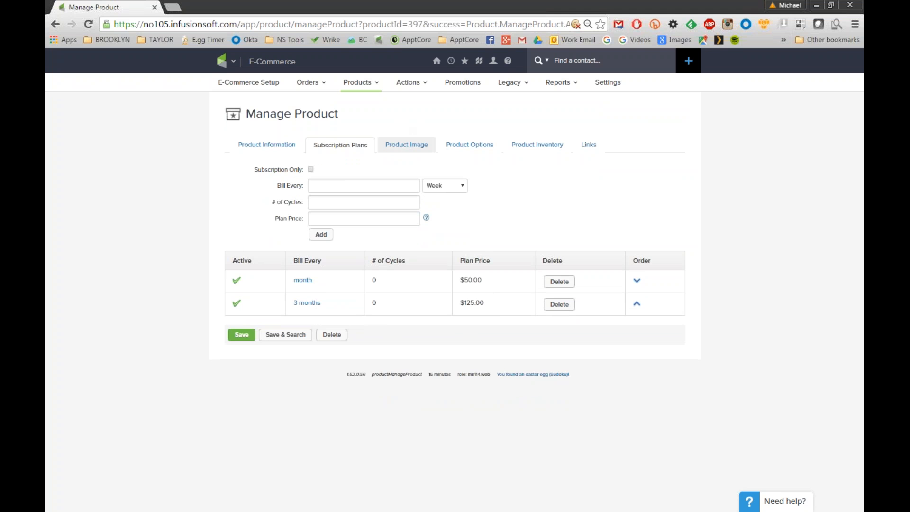
View the jacket's product image settings and check the Track Inventory option in the e-commerce product settings
left_click(403, 150)
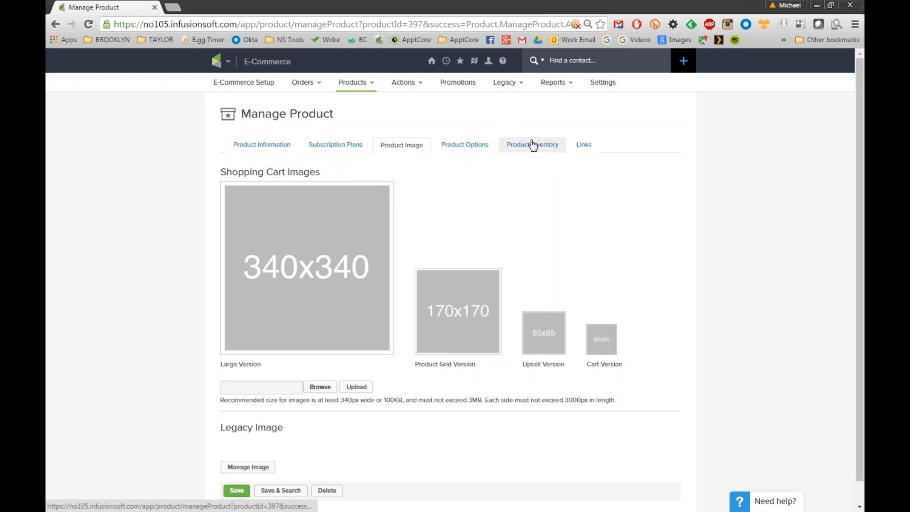
left_click(217, 60)
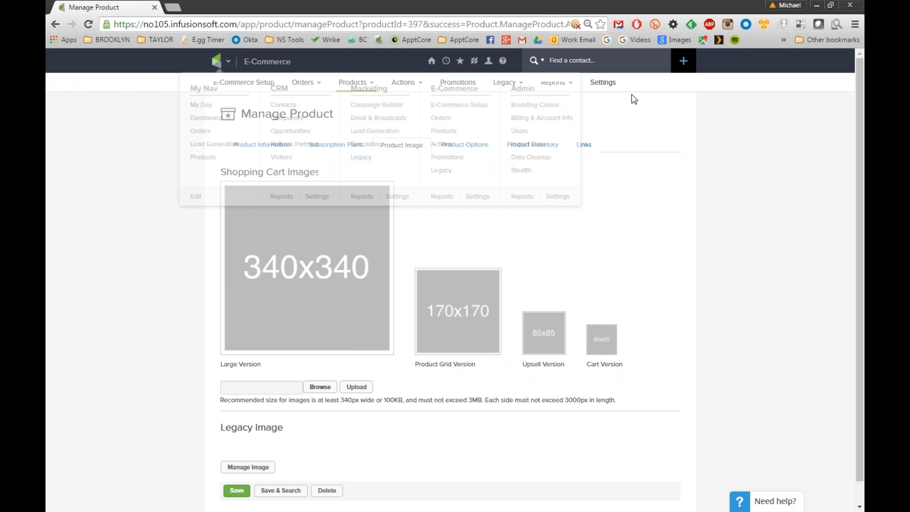
left_click(605, 83)
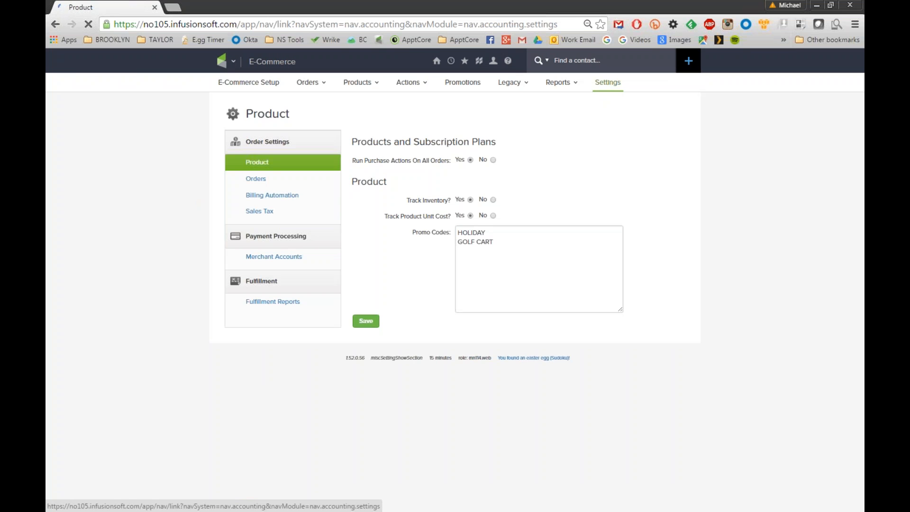
left_click_drag(353, 182, 451, 205)
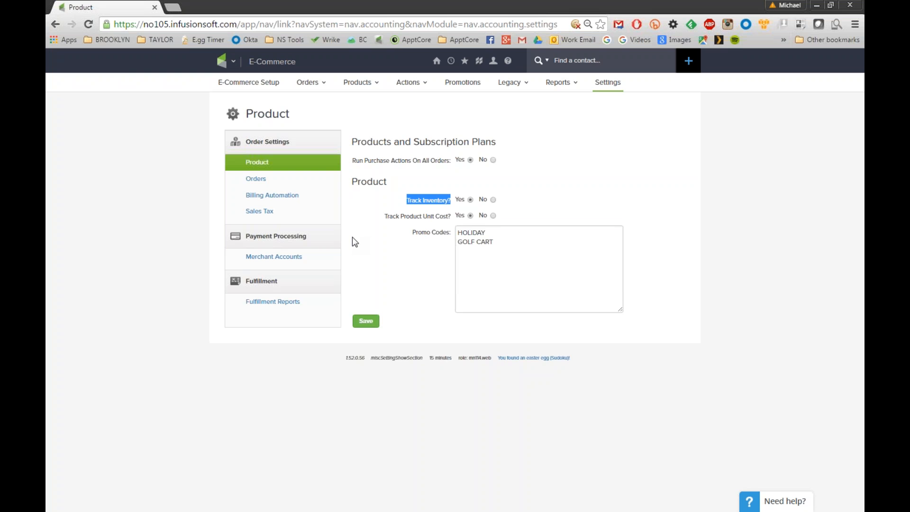
left_click(610, 190)
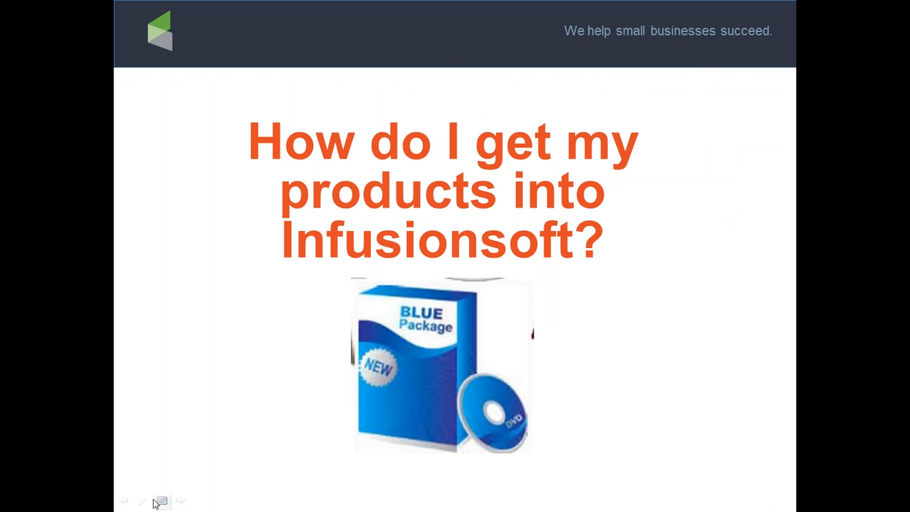
left_click(142, 501)
left_click(162, 403)
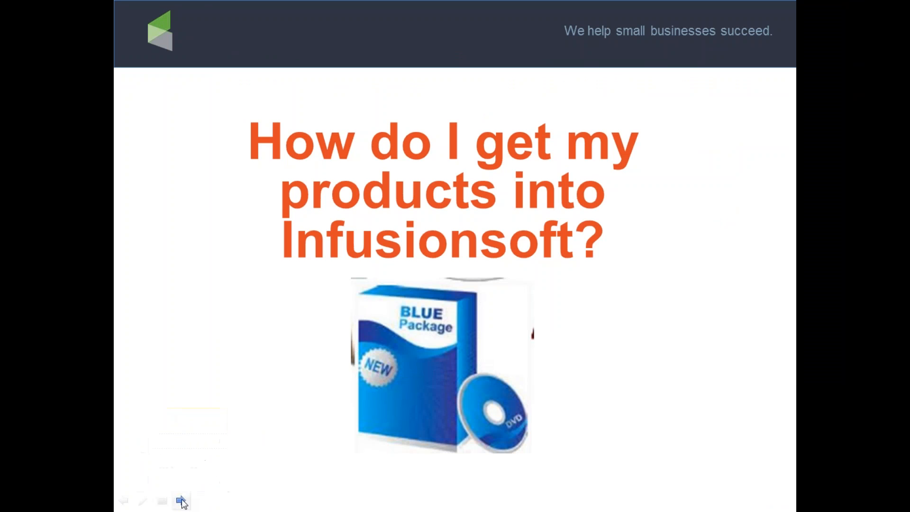
left_click(184, 501)
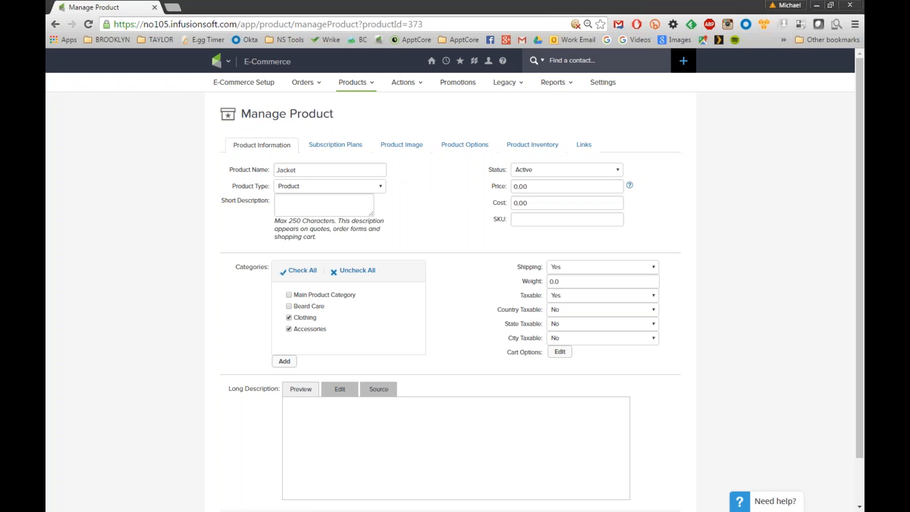
Examine the jacket's product links for the single purchase, the 30-day plan and the 3-month plan
left_click(588, 149)
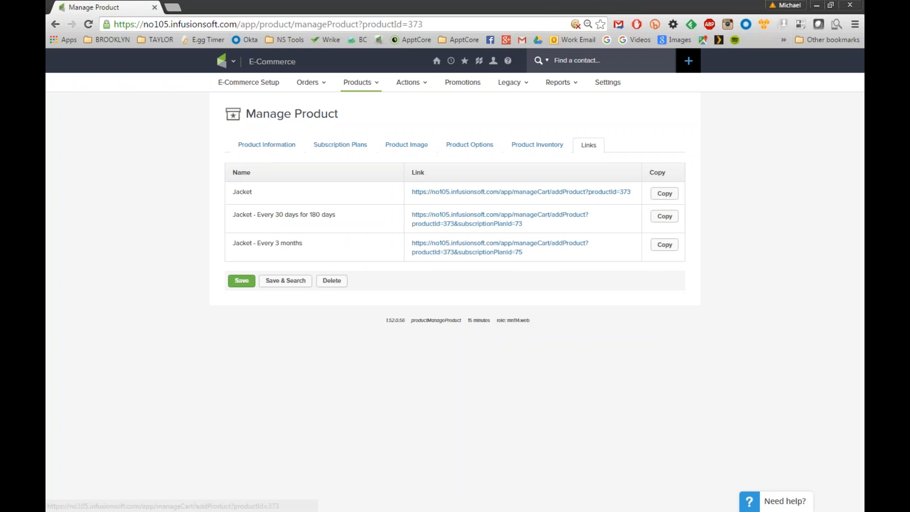
left_click_drag(232, 192, 253, 193)
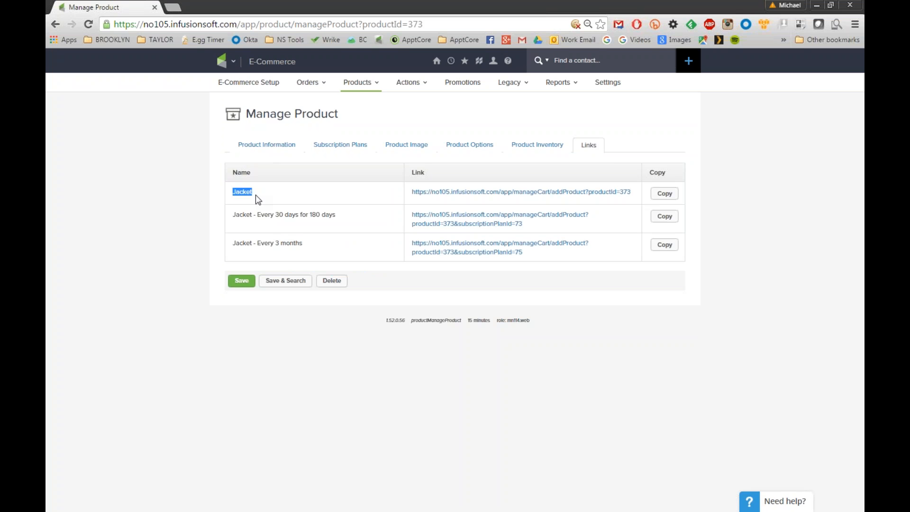
left_click(239, 195)
left_click_drag(233, 214, 350, 221)
left_click_drag(236, 243, 318, 248)
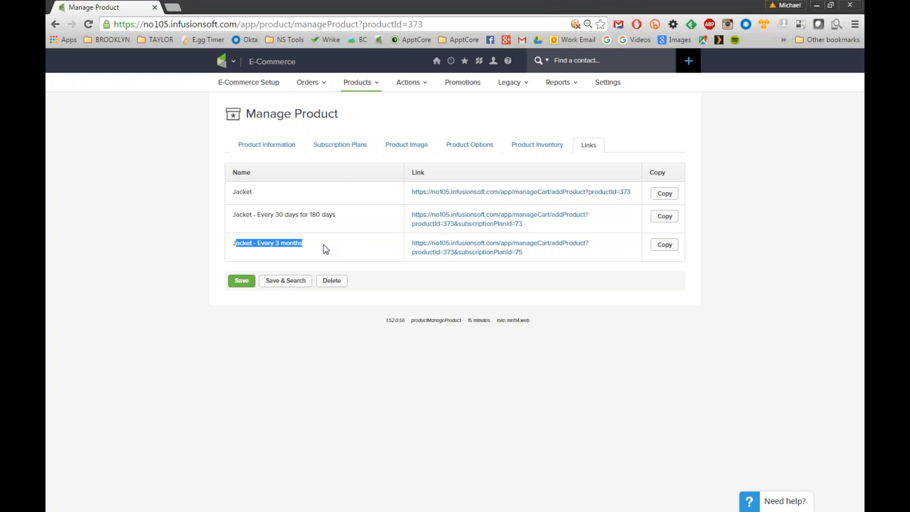
left_click(290, 246)
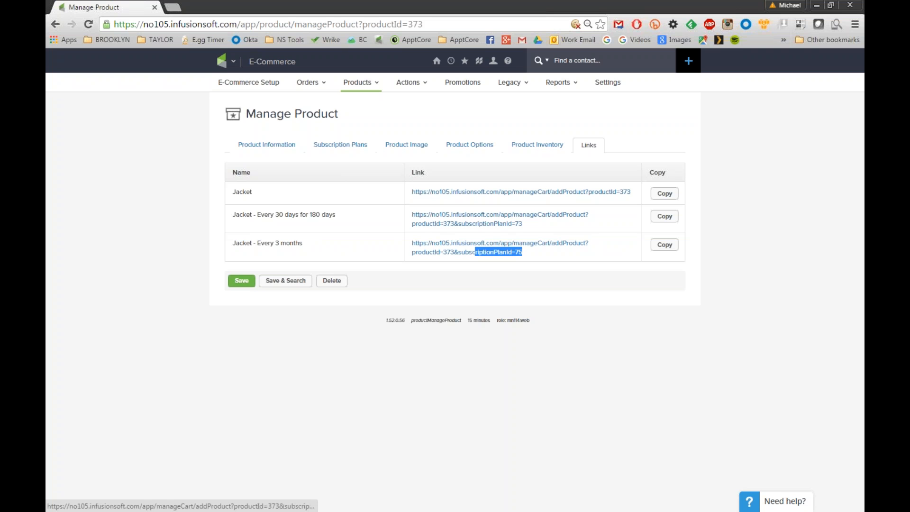
triple_click(467, 253)
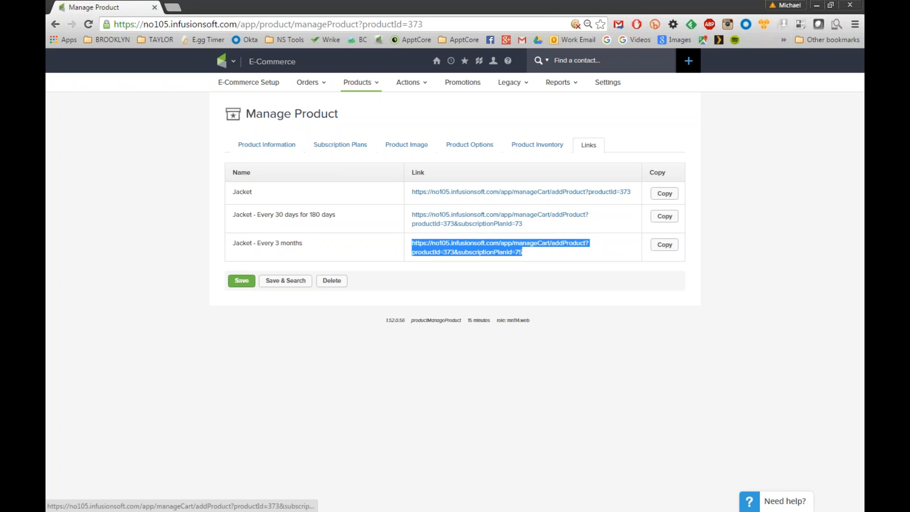
left_click(543, 261)
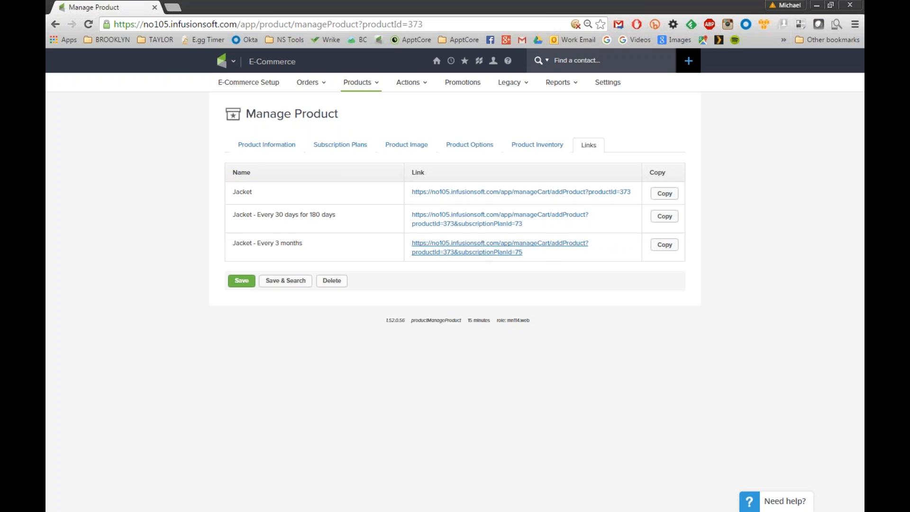
Open the link of the jacket's 3-month plan to view its shopping cart, and return to the product page
left_click(480, 259)
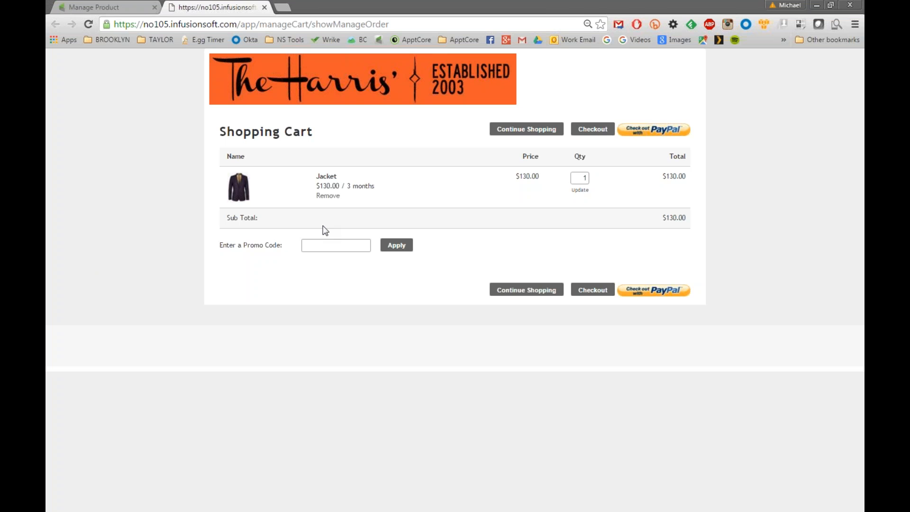
left_click(110, 8)
mouse_move(221, 61)
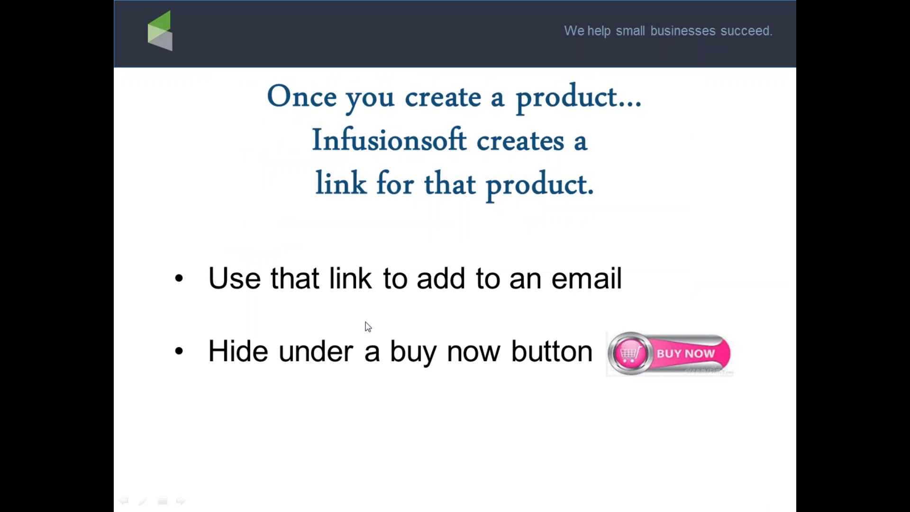
left_click(181, 501)
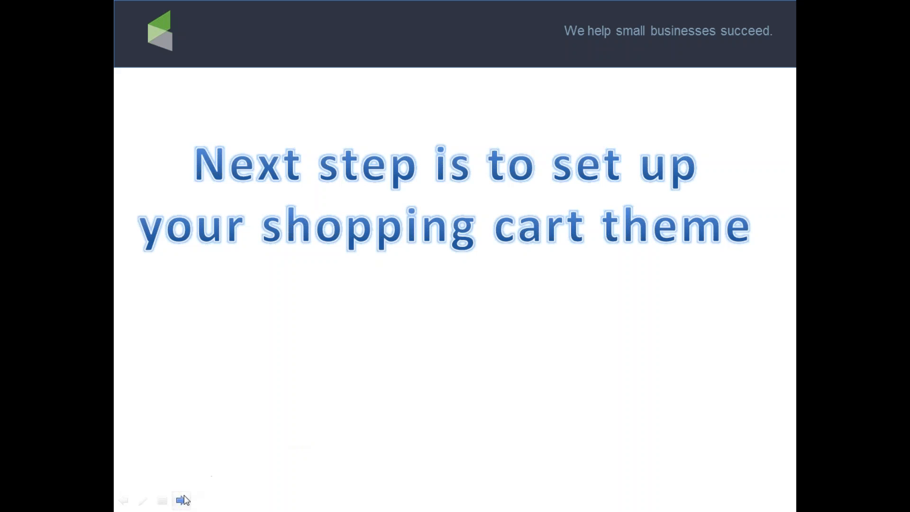
left_click(181, 501)
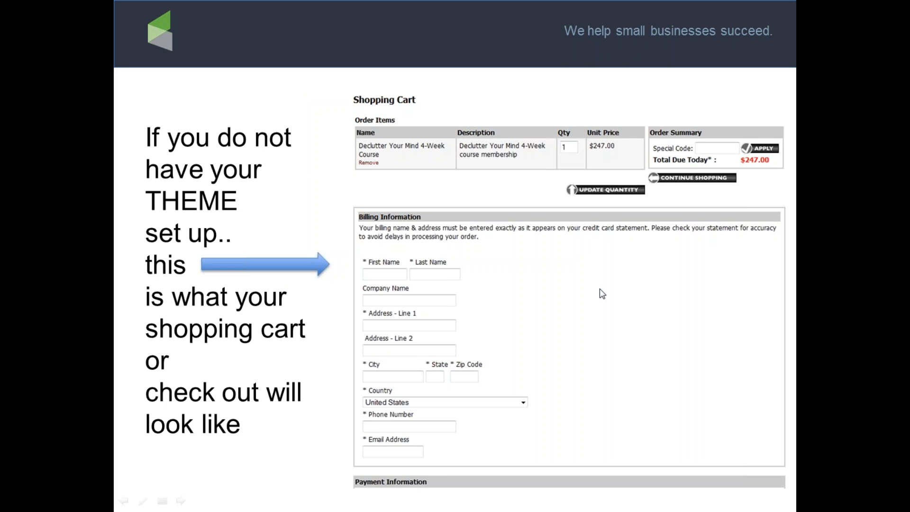
left_click(182, 501)
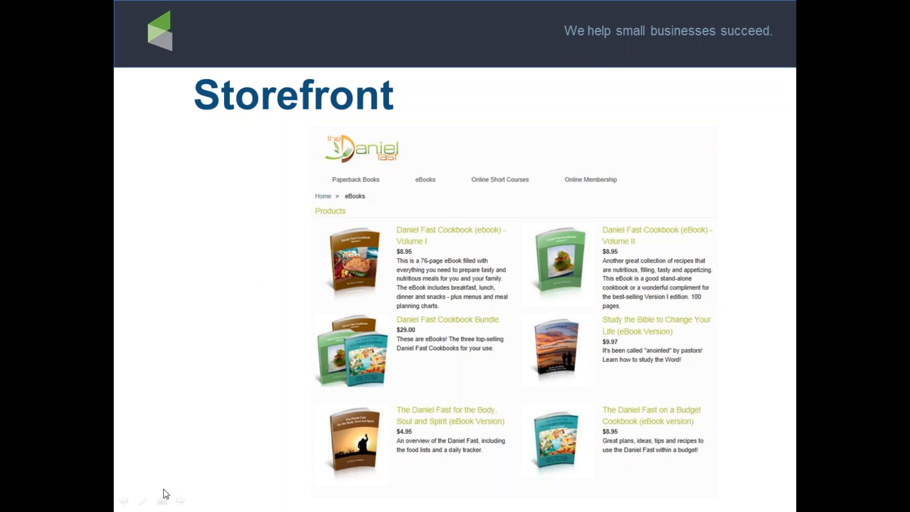
left_click(143, 502)
left_click(172, 423)
left_click(143, 502)
left_click(170, 413)
mouse_move(400, 222)
left_mouse_down()
mouse_move(389, 239)
mouse_move(413, 255)
mouse_move(384, 264)
mouse_move(386, 299)
mouse_move(397, 312)
left_mouse_up()
mouse_move(601, 256)
left_mouse_down()
mouse_move(592, 293)
mouse_move(603, 310)
left_mouse_up()
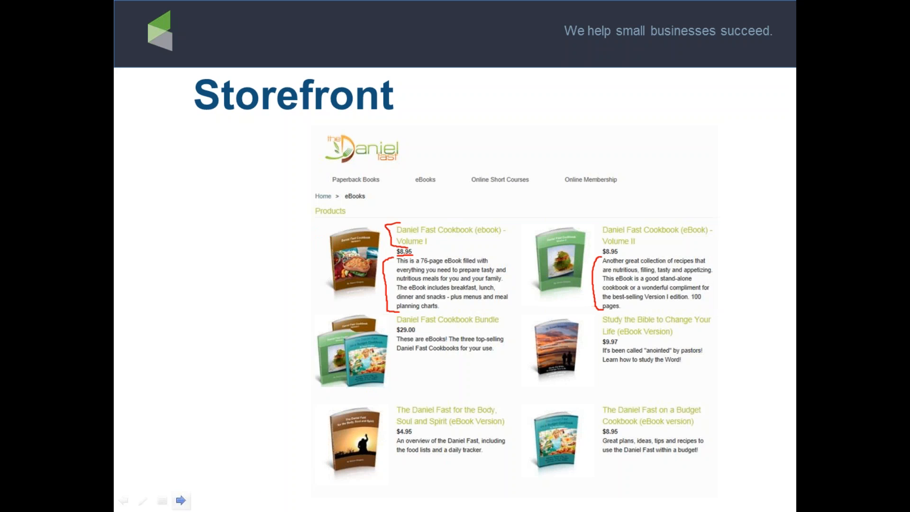
left_click(181, 501)
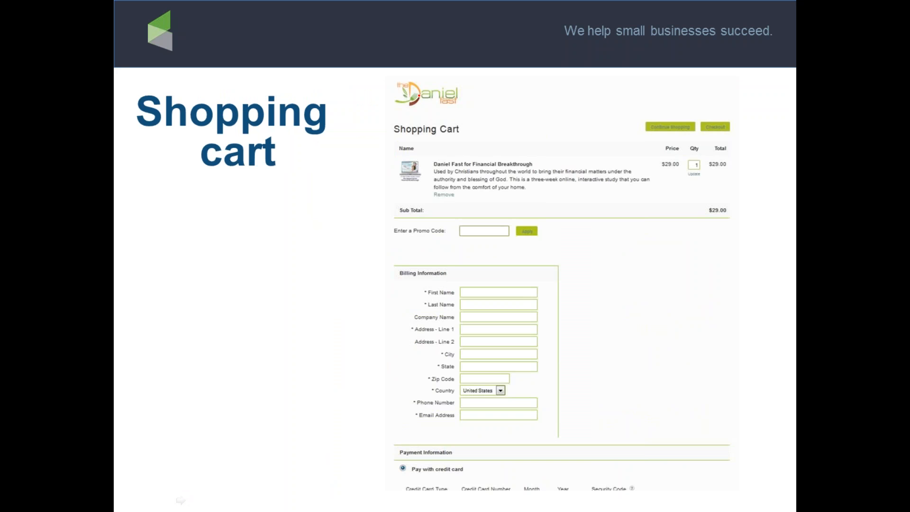
mouse_move(440, 82)
left_mouse_down()
mouse_move(428, 75)
mouse_move(393, 112)
mouse_move(477, 88)
mouse_move(441, 77)
left_mouse_up()
mouse_move(436, 158)
left_mouse_down()
mouse_move(430, 198)
mouse_move(442, 202)
mouse_move(434, 191)
left_mouse_up()
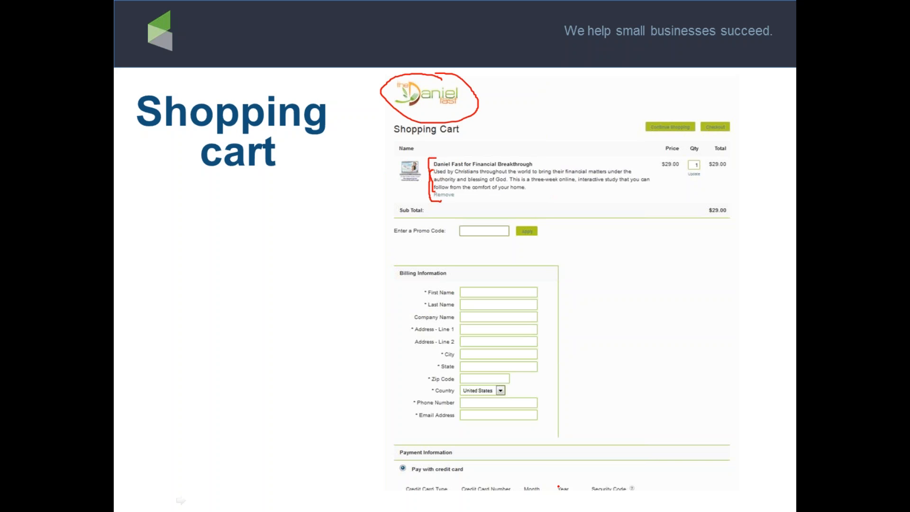
left_click(181, 501)
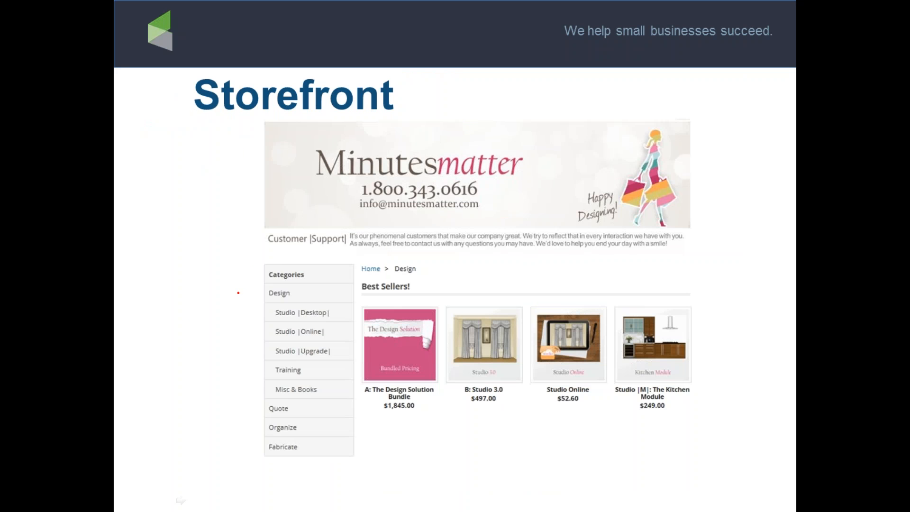
mouse_move(265, 257)
left_mouse_down()
mouse_move(245, 259)
mouse_move(247, 398)
mouse_move(281, 470)
left_mouse_up()
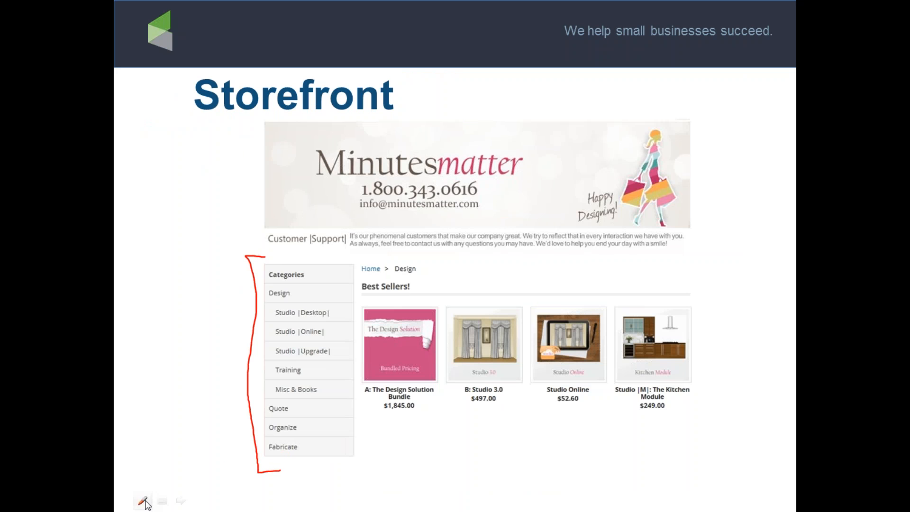
left_click(122, 496)
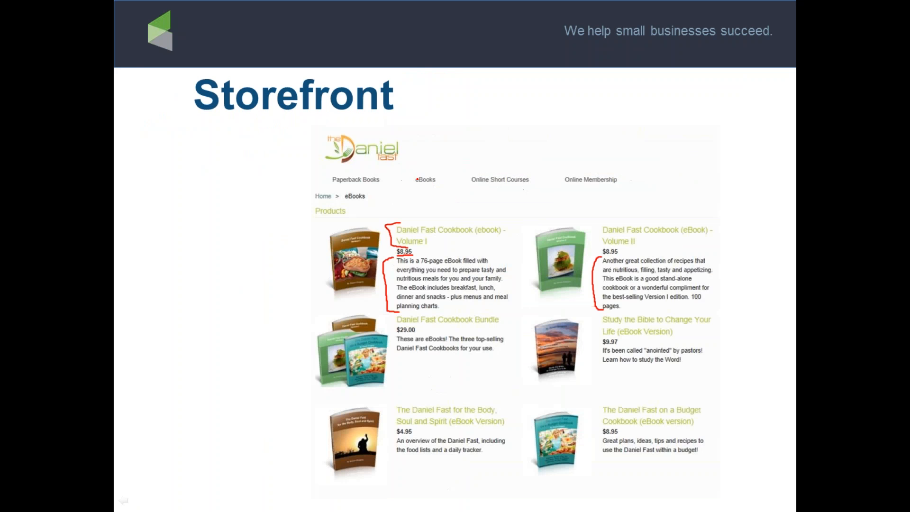
mouse_move(320, 167)
left_mouse_down()
mouse_move(321, 186)
mouse_move(632, 190)
mouse_move(565, 165)
left_mouse_up()
left_click_drag(501, 165, 315, 168)
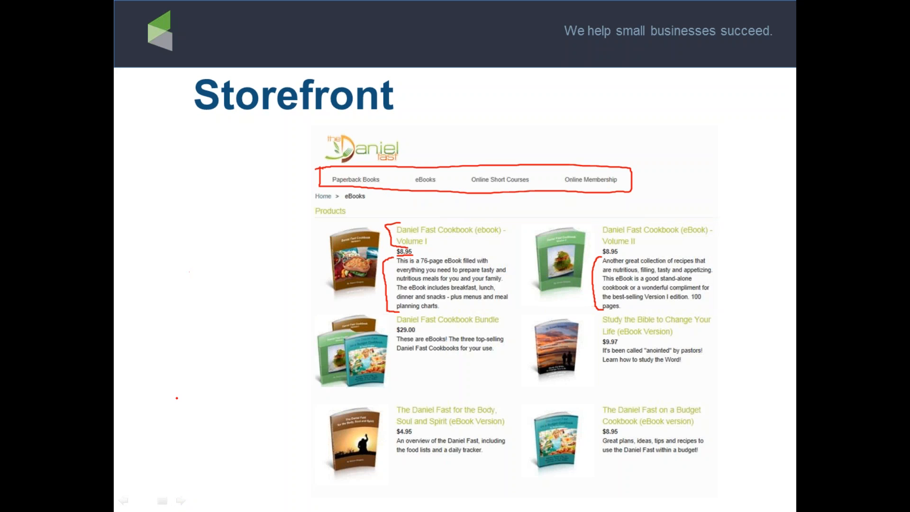
left_click(182, 502)
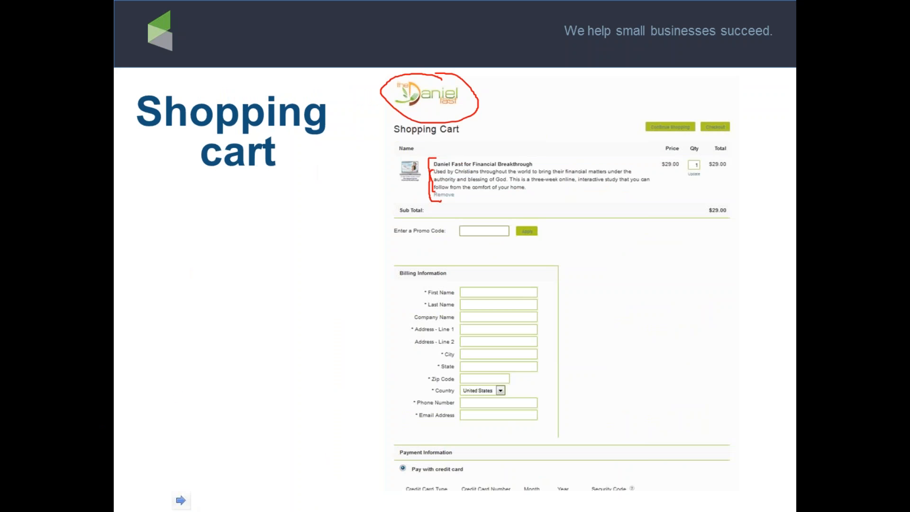
left_click(180, 500)
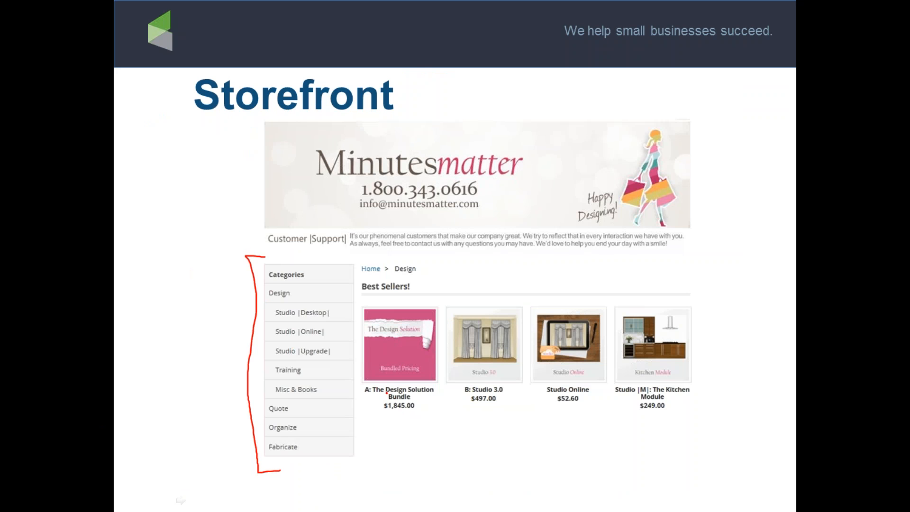
mouse_move(696, 386)
left_mouse_down()
mouse_move(711, 387)
mouse_move(689, 413)
left_mouse_up()
left_click(181, 501)
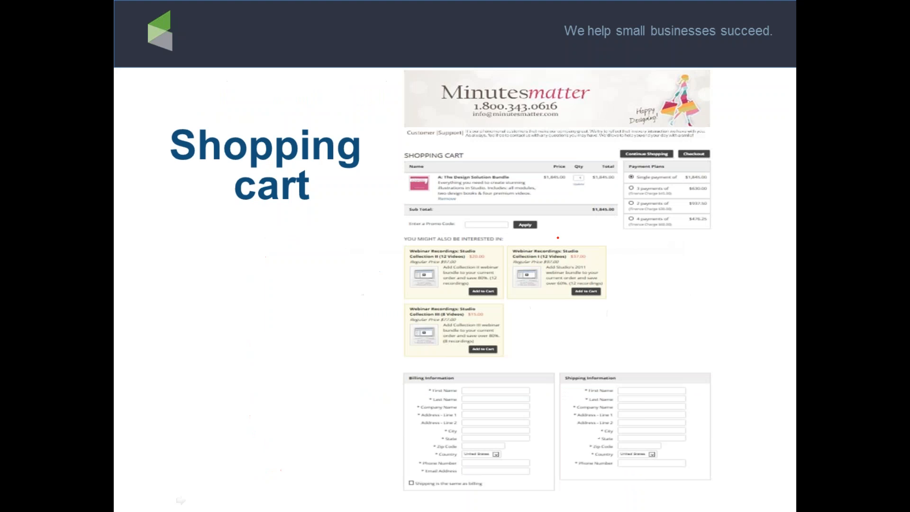
mouse_move(406, 230)
left_mouse_down()
mouse_move(395, 245)
mouse_move(398, 324)
mouse_move(405, 366)
mouse_move(414, 365)
left_mouse_up()
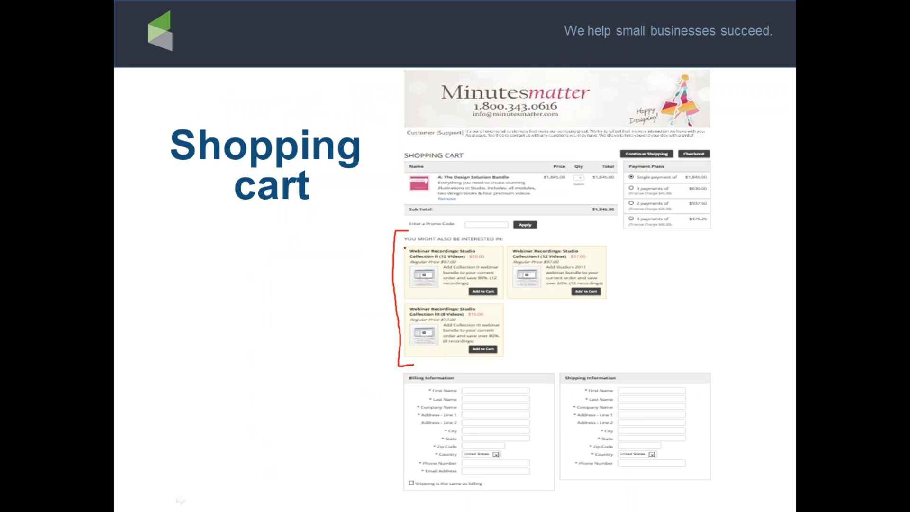
left_click_drag(405, 243, 513, 243)
mouse_move(713, 162)
left_mouse_down()
mouse_move(725, 167)
mouse_move(724, 226)
mouse_move(712, 233)
left_mouse_up()
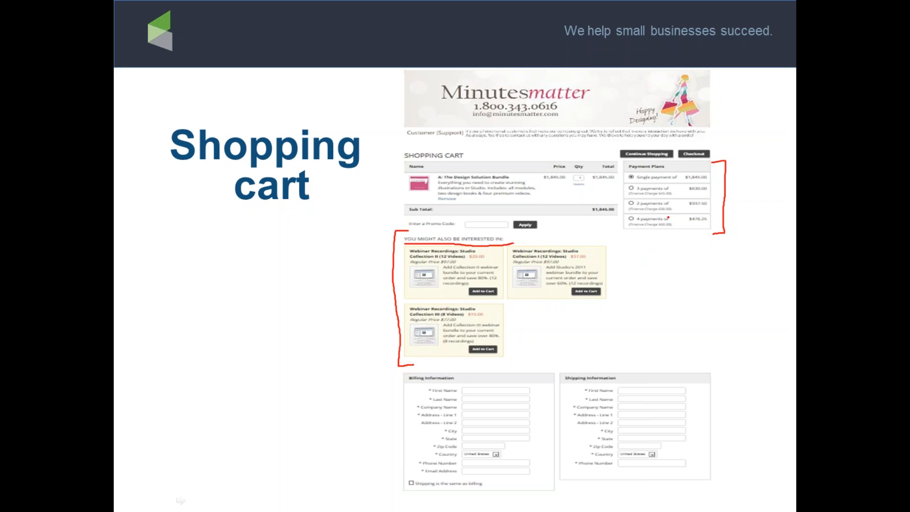
mouse_move(385, 369)
left_mouse_down()
mouse_move(368, 478)
mouse_move(397, 496)
left_mouse_up()
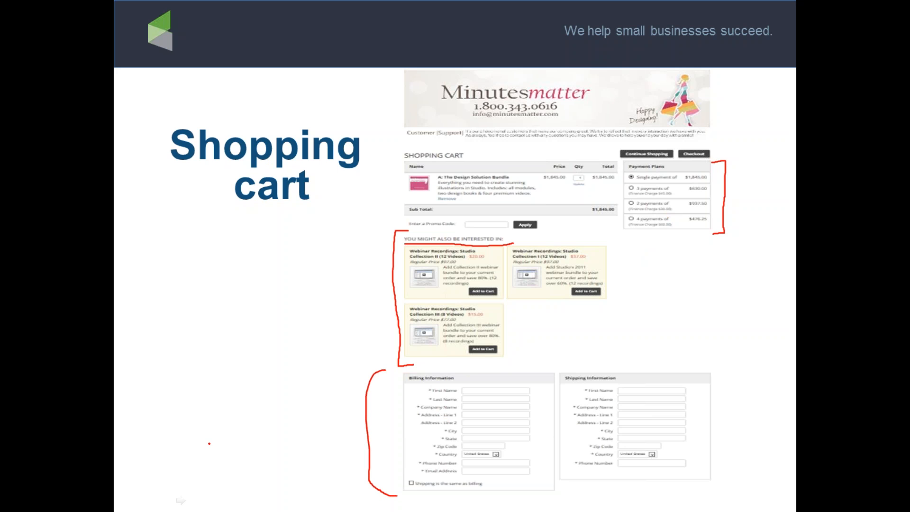
left_click(181, 501)
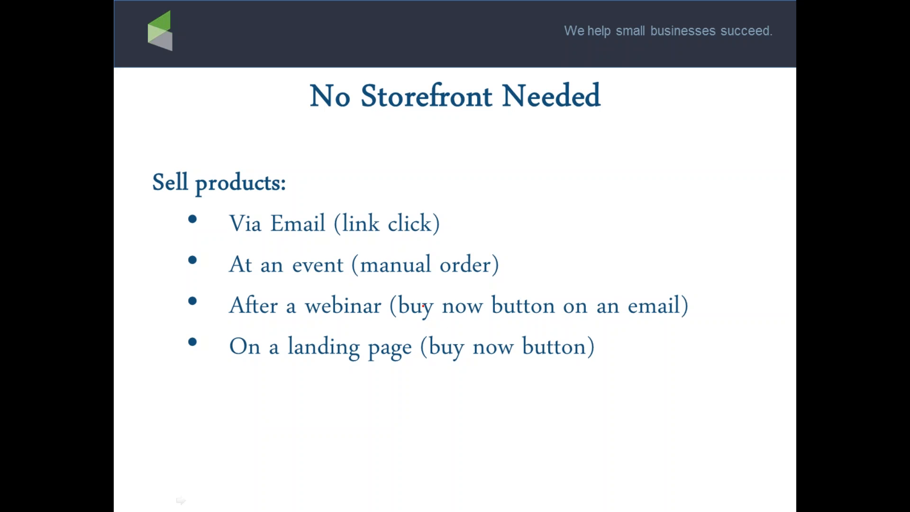
left_click_drag(406, 318, 693, 313)
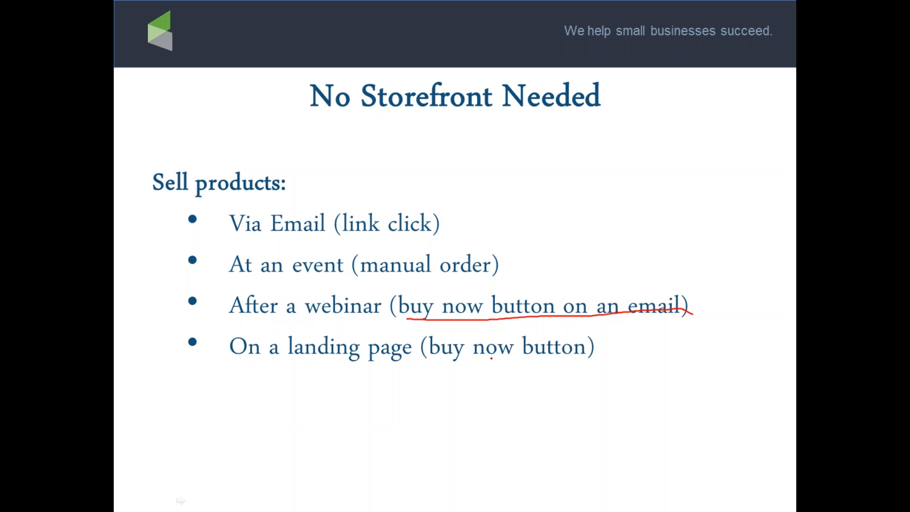
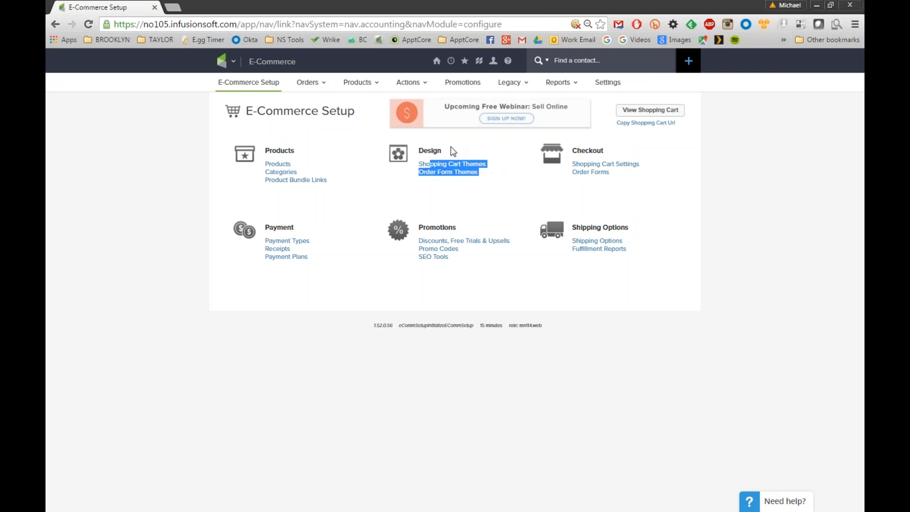
Create a new one-column shopping cart theme based on the Graphite theme and name it Graphite Basic
left_click_drag(453, 150, 439, 151)
left_click(472, 165)
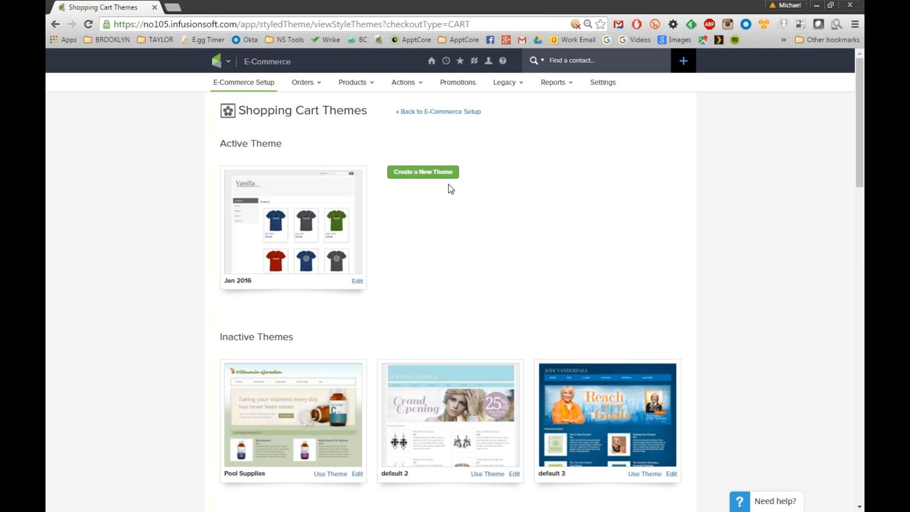
left_click(425, 176)
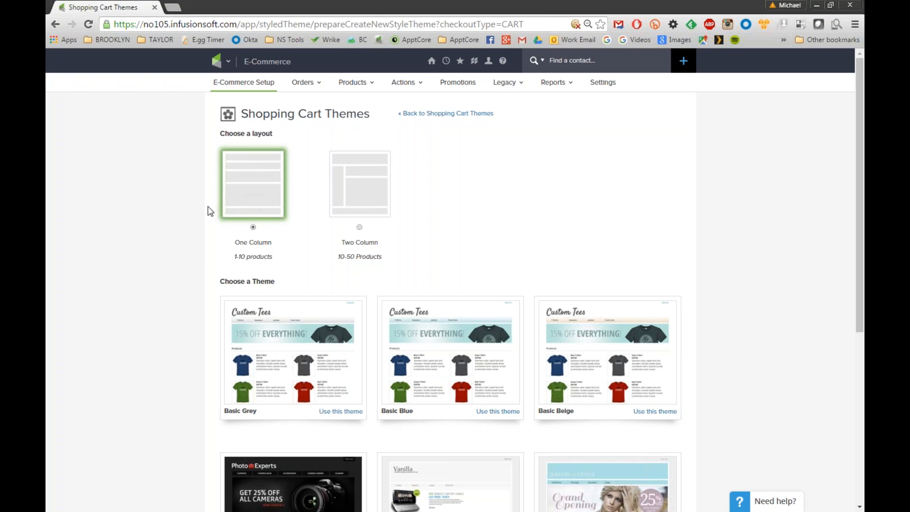
scroll(207, 207, "down", 2)
scroll(207, 209, "down", 3)
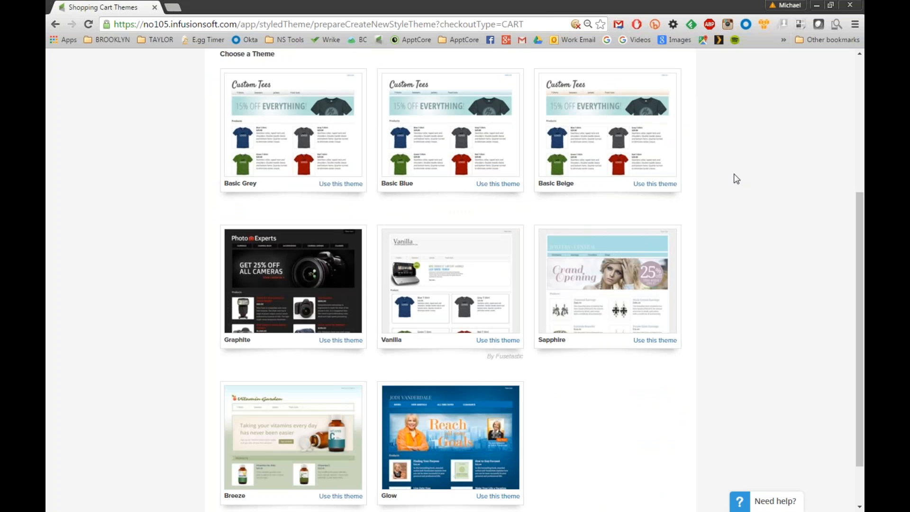
scroll(740, 177, "down", 2)
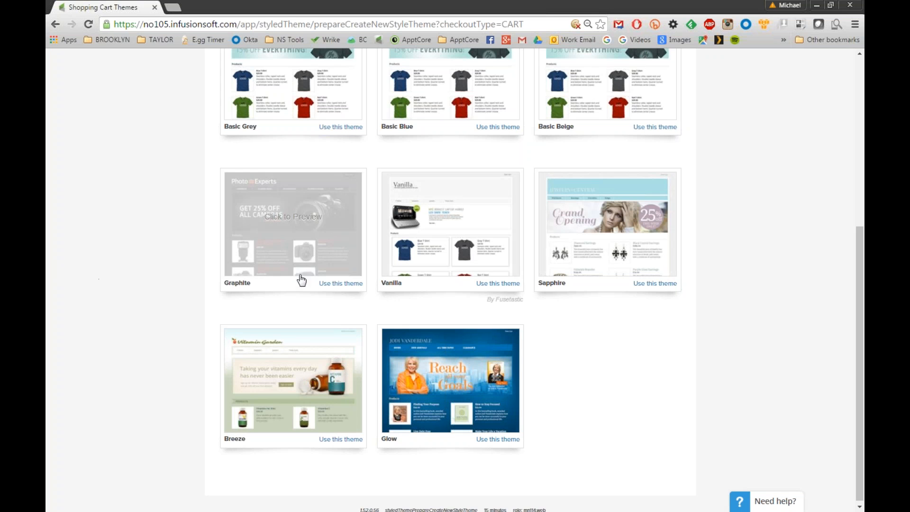
left_click(349, 284)
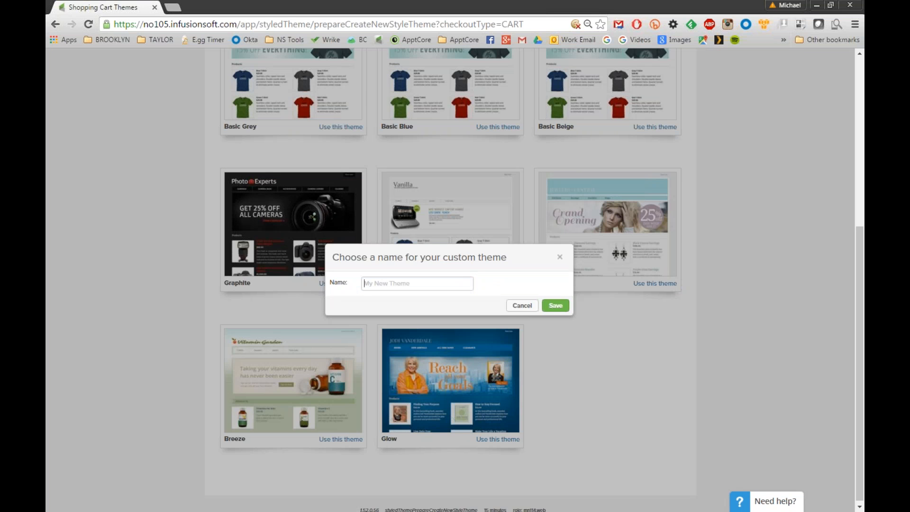
type("Graphite Basic")
left_click(559, 307)
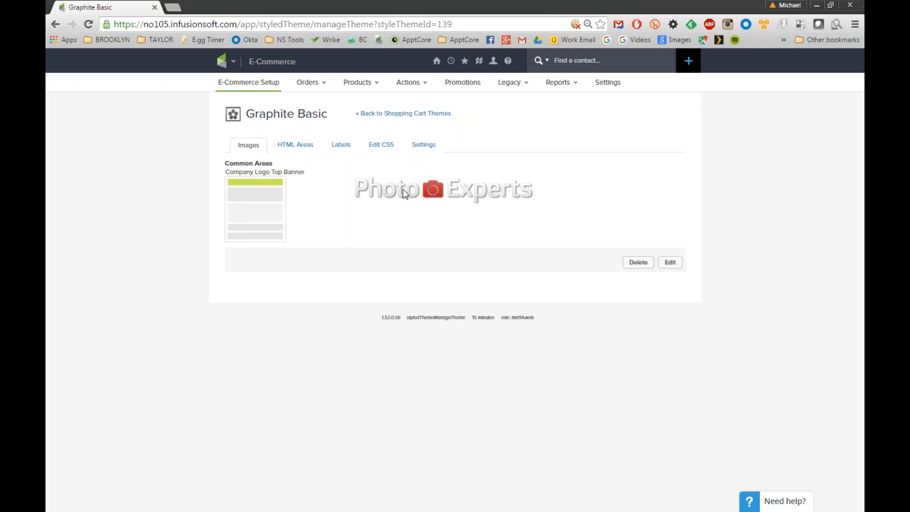
Delete the company logo top banner of the Graphite Basic theme and replace it with the image HarrisHeader.jpg
left_click(641, 263)
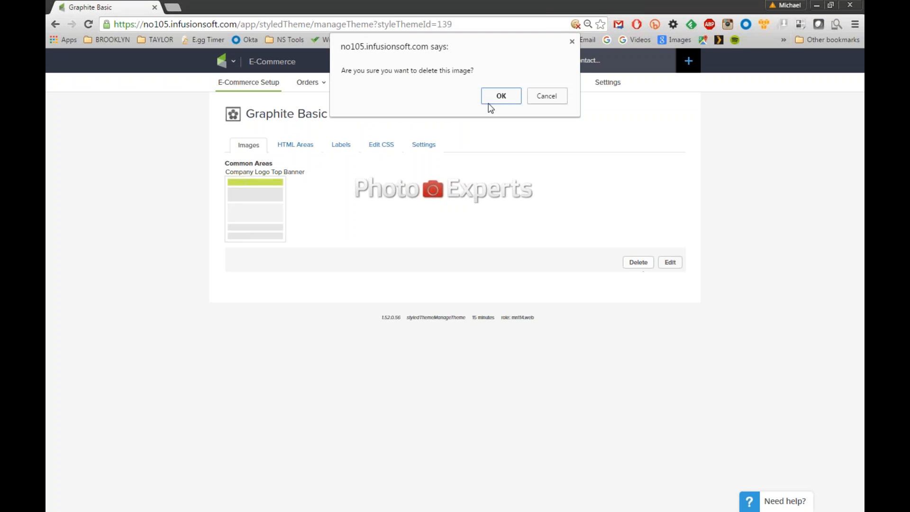
left_click(493, 100)
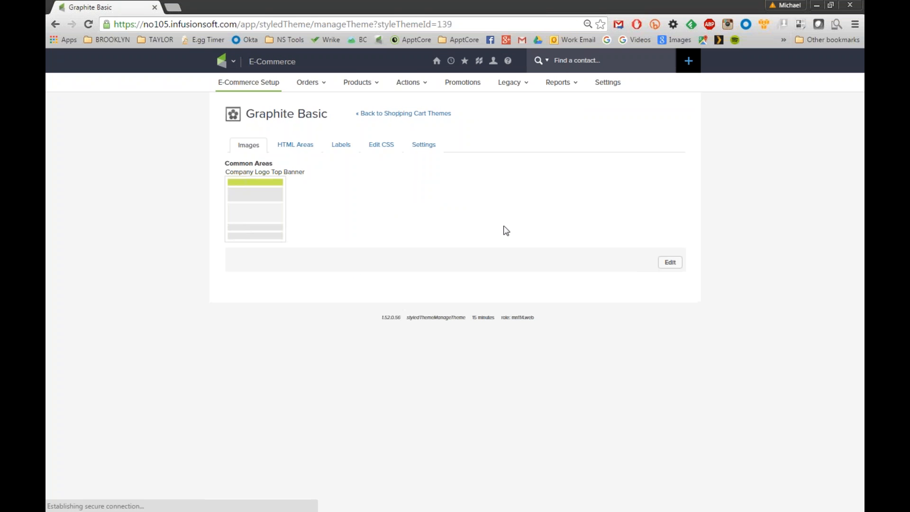
left_click(670, 264)
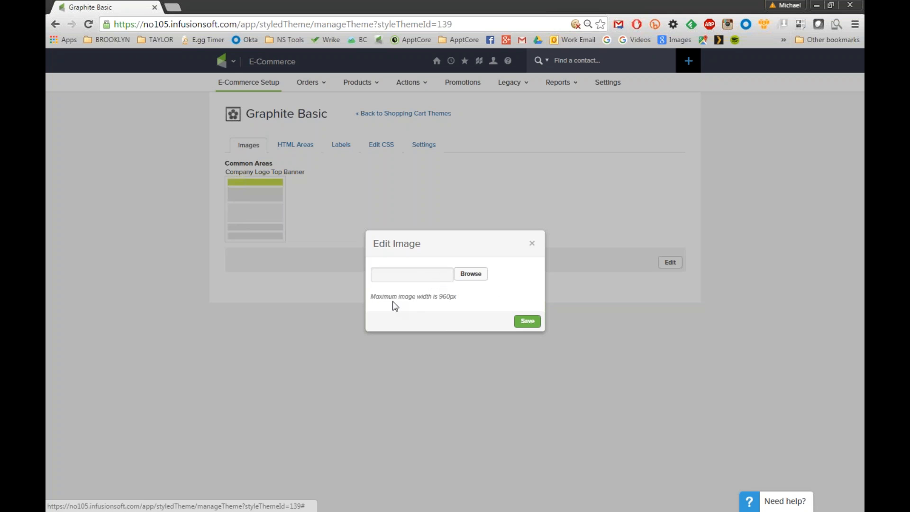
left_click_drag(372, 298, 461, 298)
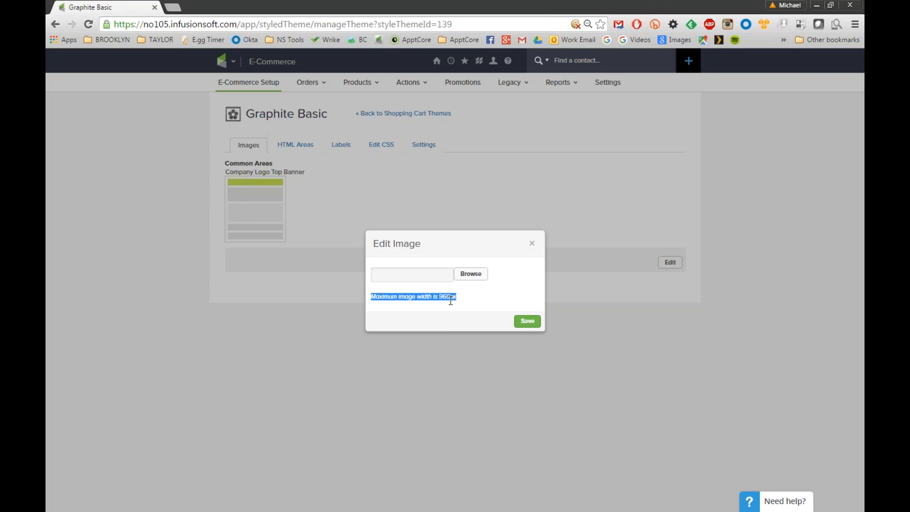
left_click(479, 280)
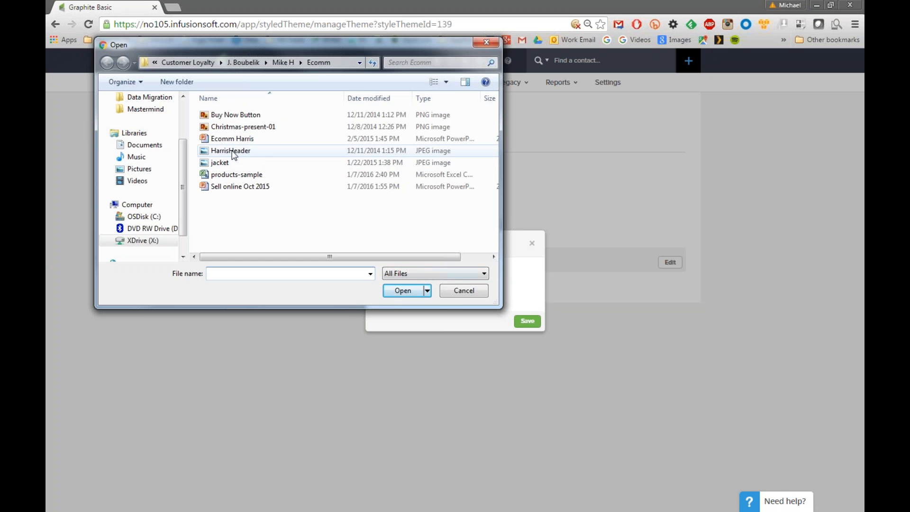
left_click(230, 151)
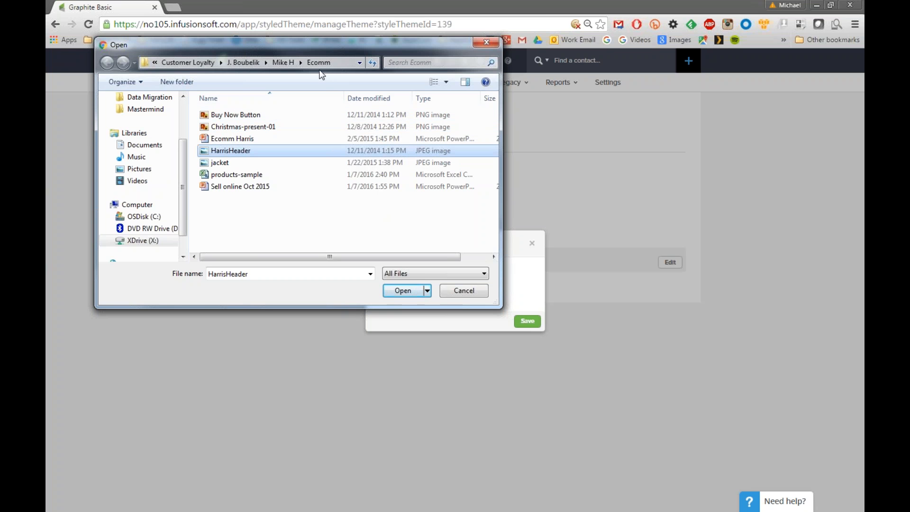
left_click(404, 291)
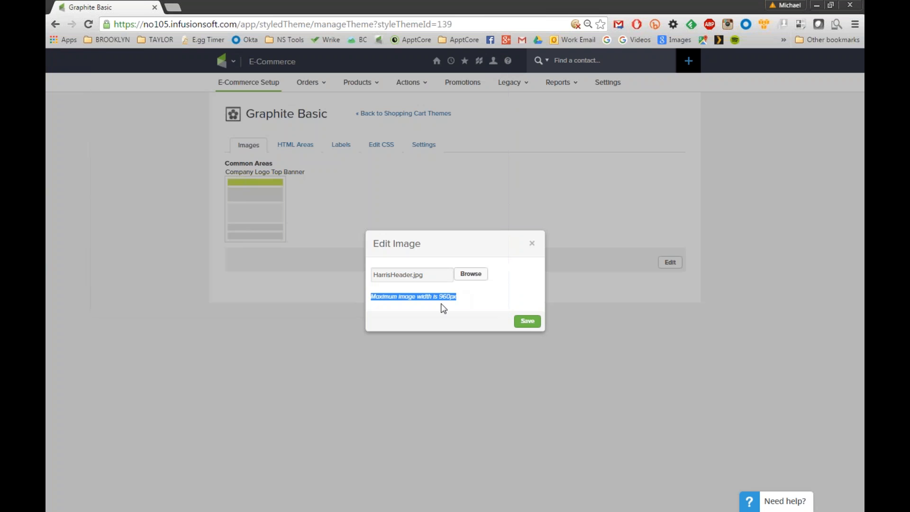
left_click(527, 321)
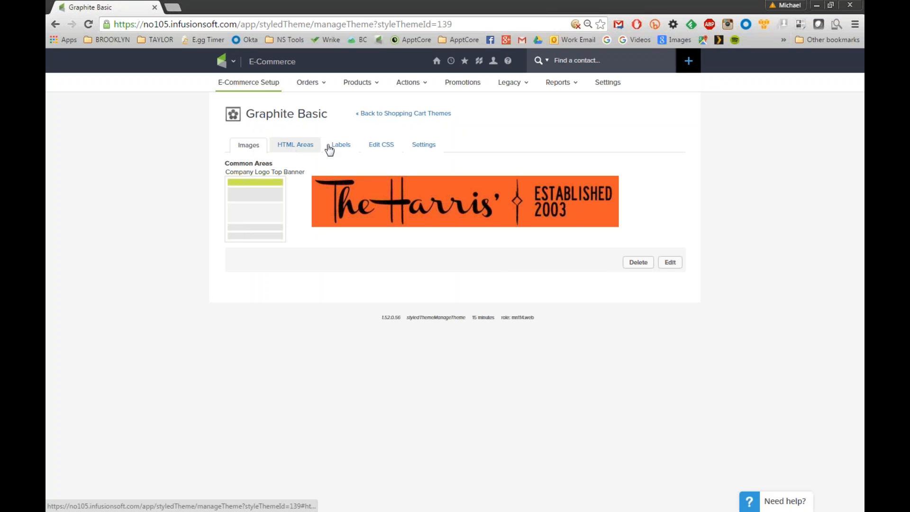
Find the banner image code in the theme's HTML areas under Custom Home Product Grid Top and preview the storefront
left_click(294, 150)
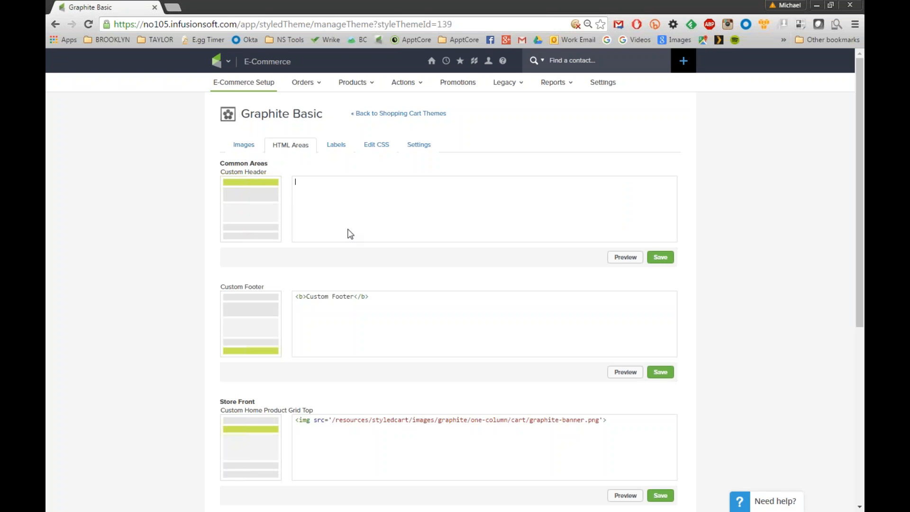
left_click(380, 305)
scroll(209, 291, "down", 4)
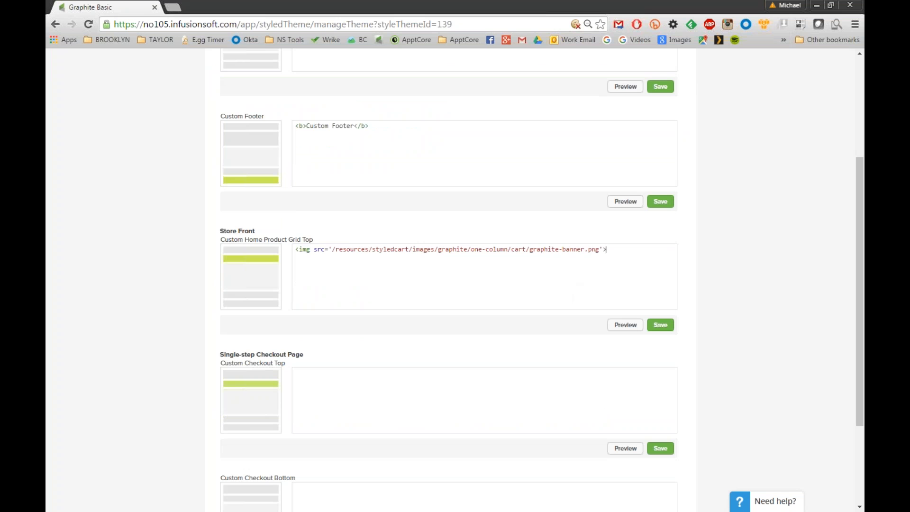
mouse_move(608, 249)
left_mouse_down()
mouse_move(296, 248)
mouse_move(616, 254)
left_mouse_up()
left_click(317, 270)
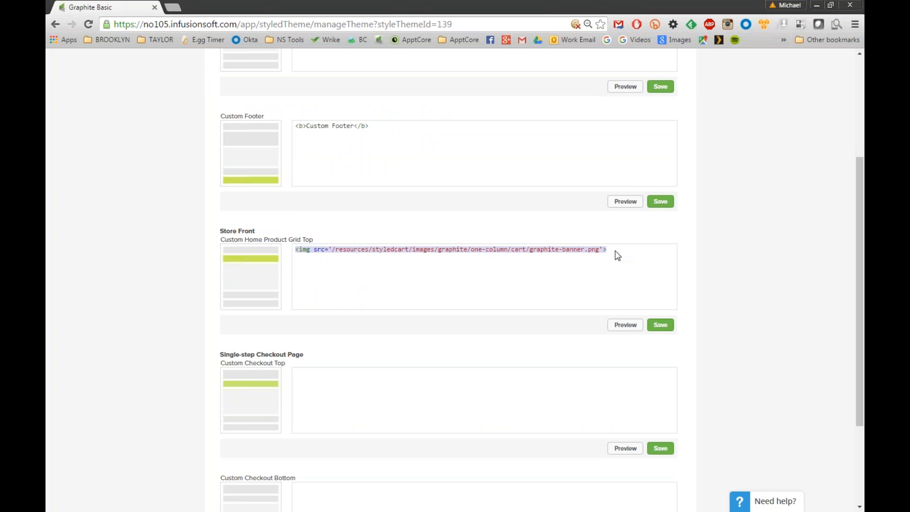
left_click(625, 326)
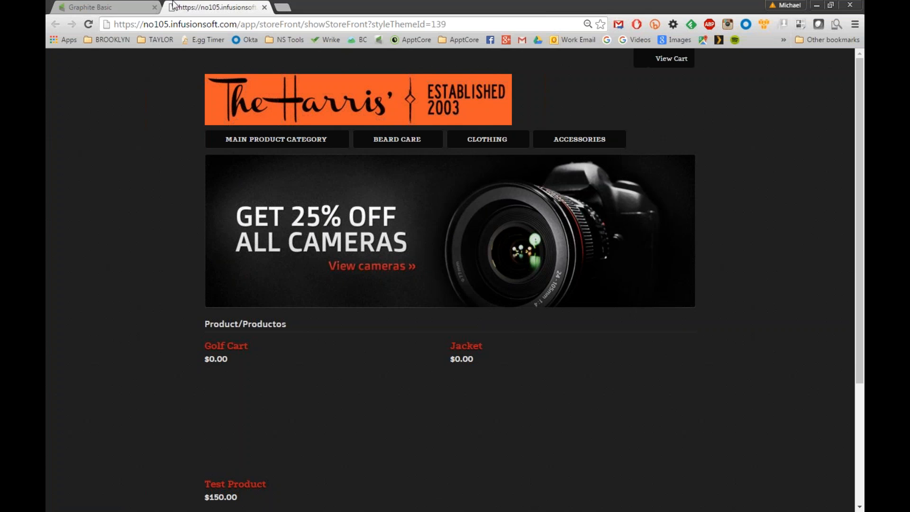
Remove the banner image code from the Custom Home Product Grid Top area, save it, and review the other HTML areas
left_click(131, 7)
left_click_drag(610, 250, 256, 247)
key("BackSpace")
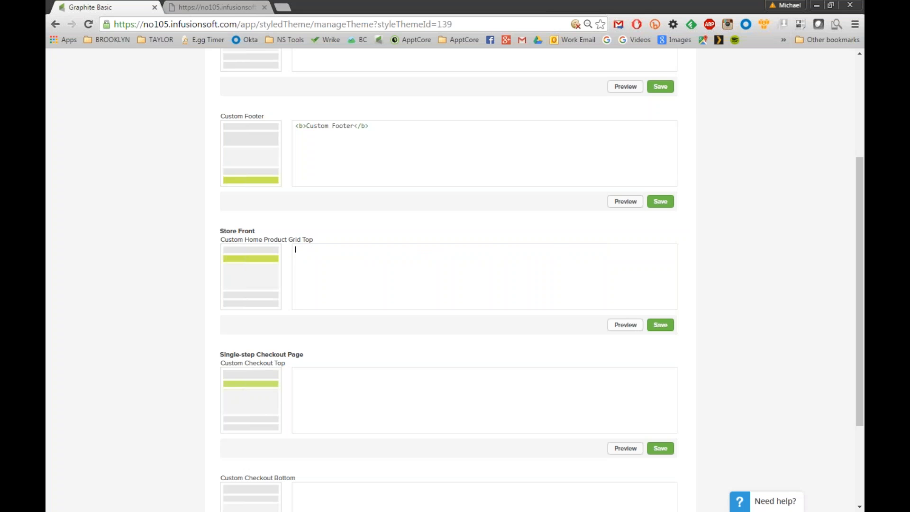
left_click(659, 326)
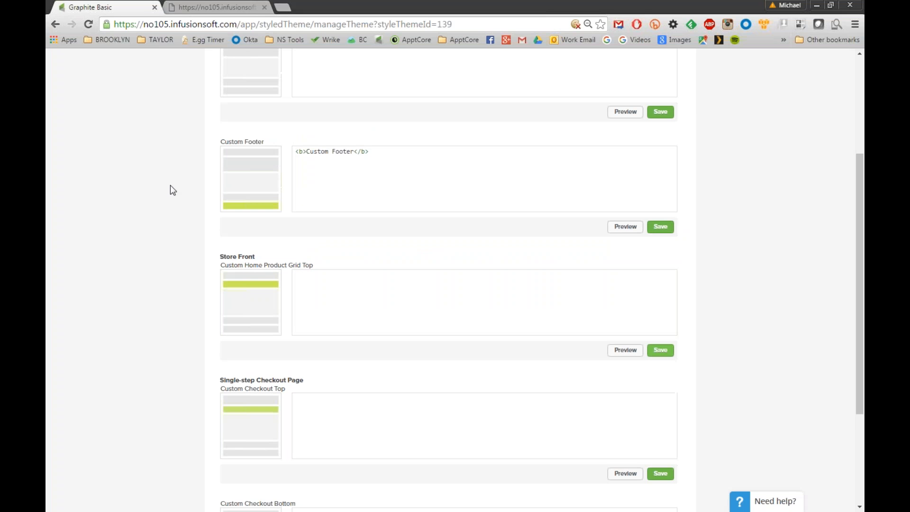
left_click(264, 7)
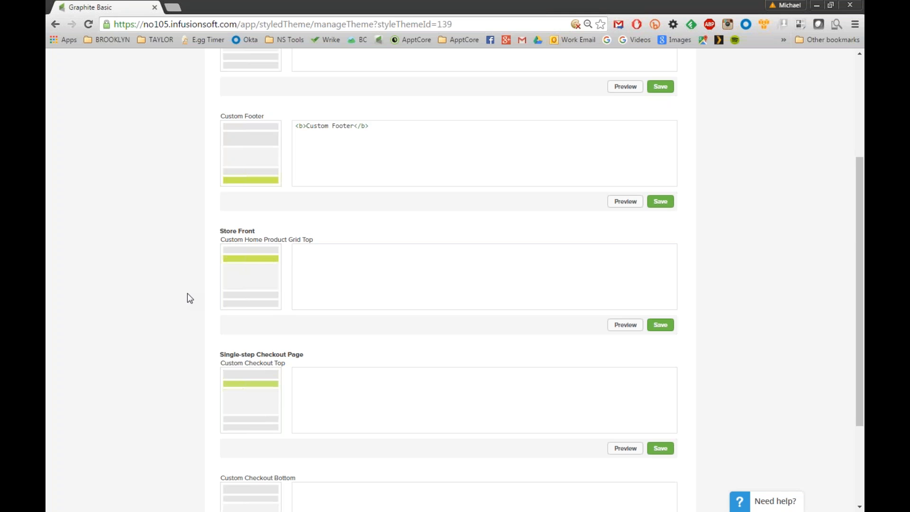
scroll(190, 285, "down", 3)
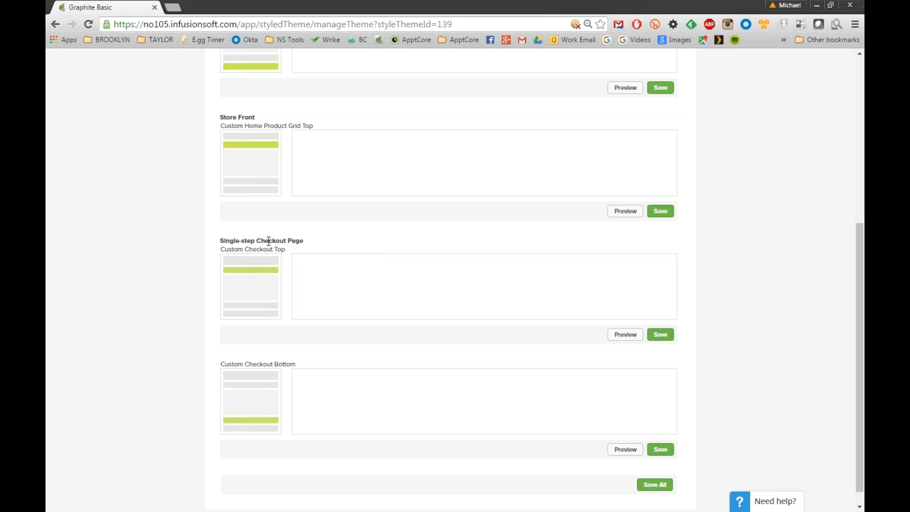
scroll(247, 208, "up", 6)
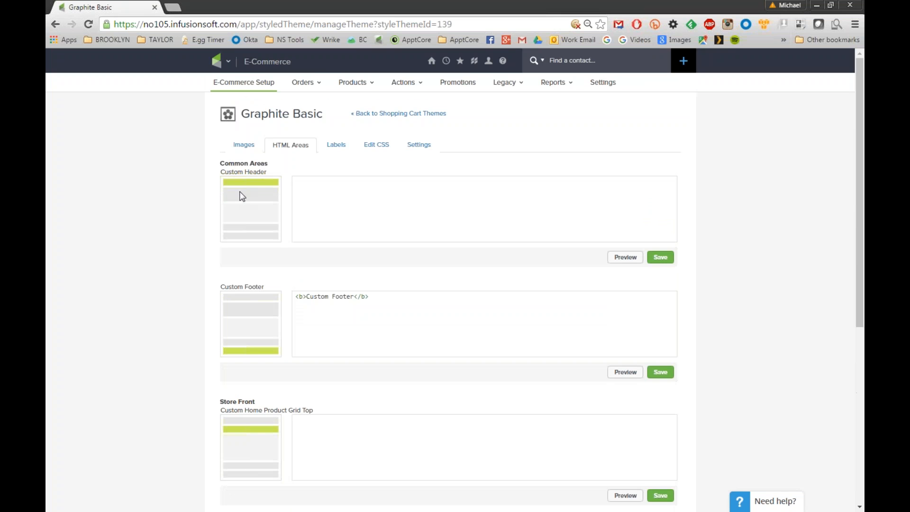
left_click_drag(222, 164, 269, 162)
Change the theme's Store Front product label to "Product/Products in French" and save the labels
left_click(345, 149)
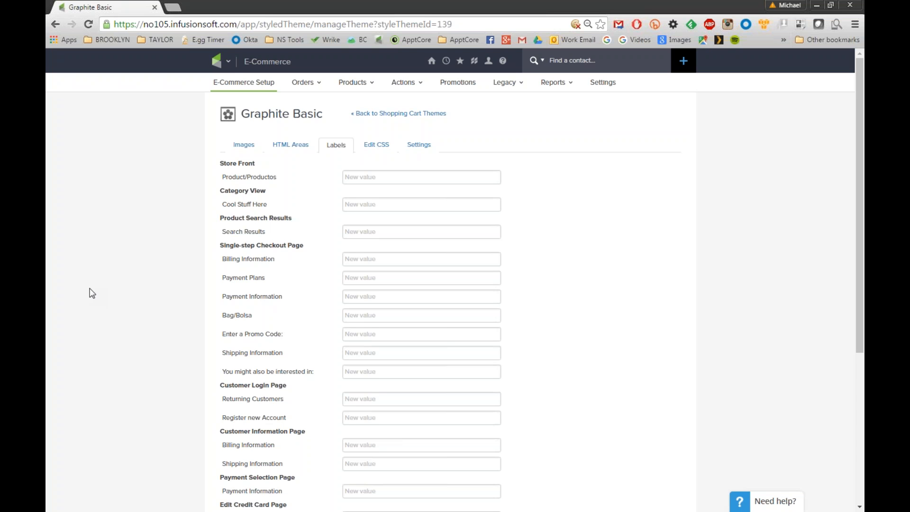
left_click(374, 277)
left_click(391, 318)
scroll(390, 317, "down", 1)
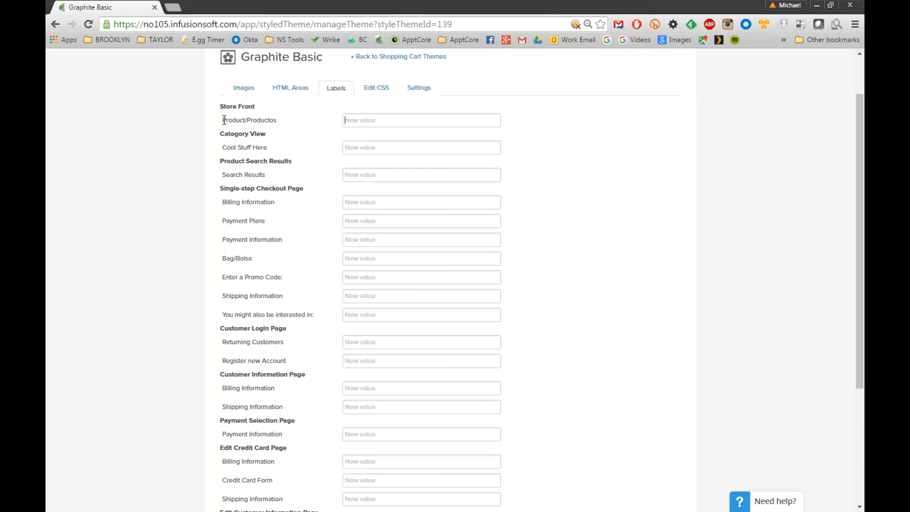
left_click_drag(224, 120, 287, 122)
left_click(372, 123)
type("Product/Products in French")
scroll(592, 266, "down", 4)
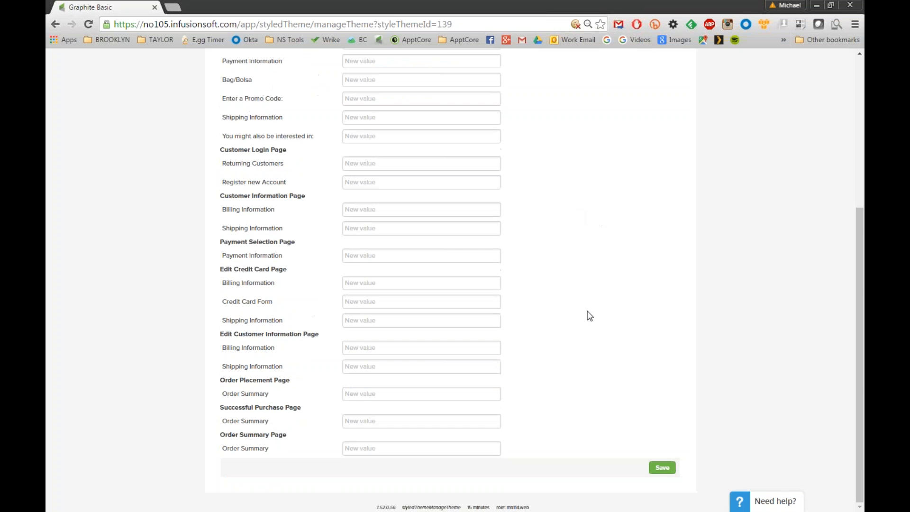
left_click(662, 468)
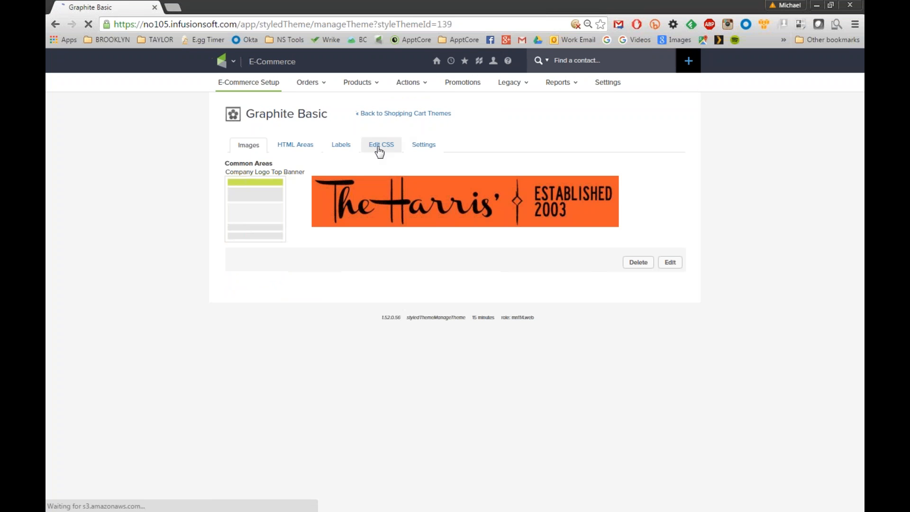
Reopen the theme's labels and check the Store Front product label
left_click(348, 150)
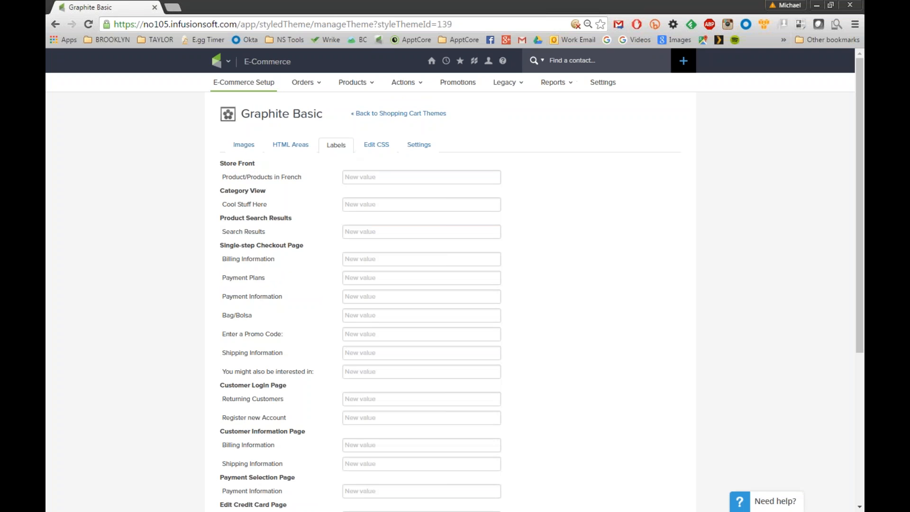
left_click_drag(302, 176, 222, 175)
left_click(378, 174)
left_click_drag(223, 177, 316, 178)
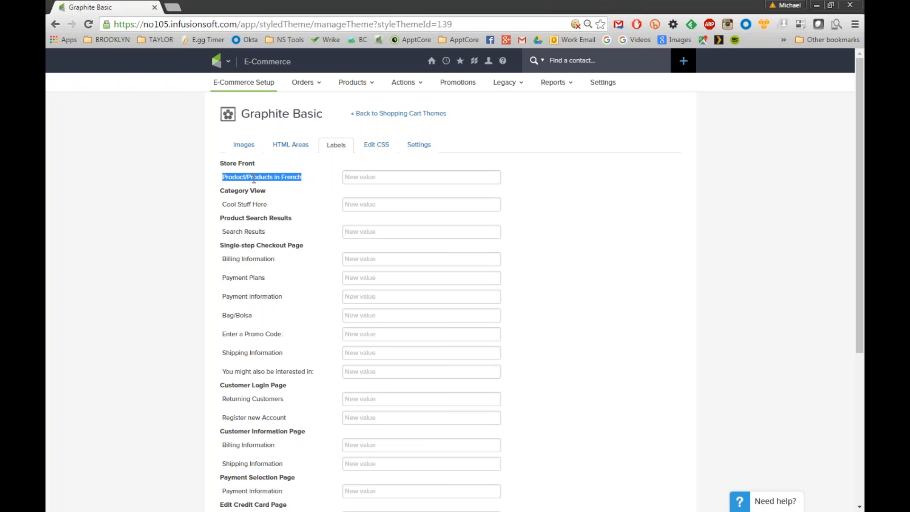
left_click(236, 178)
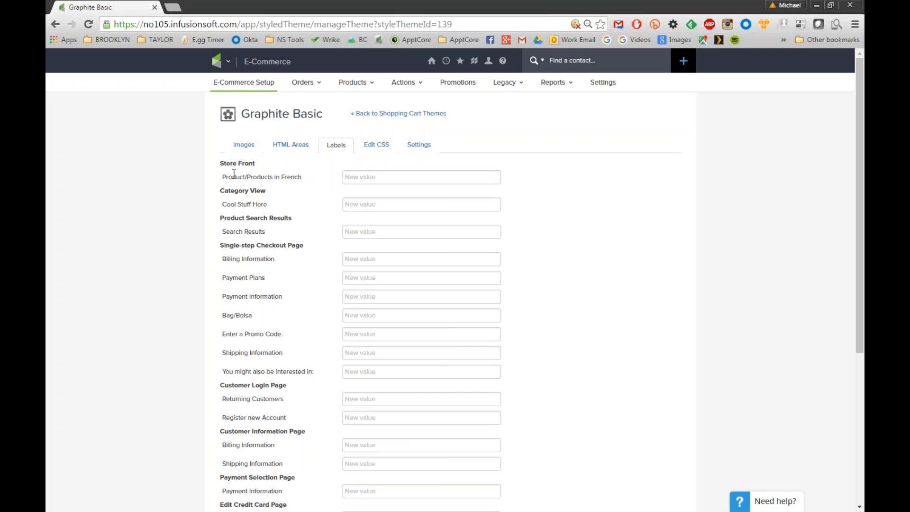
Open the theme's Appearance CSS and examine the body background colour and the navigation styles
left_click(383, 150)
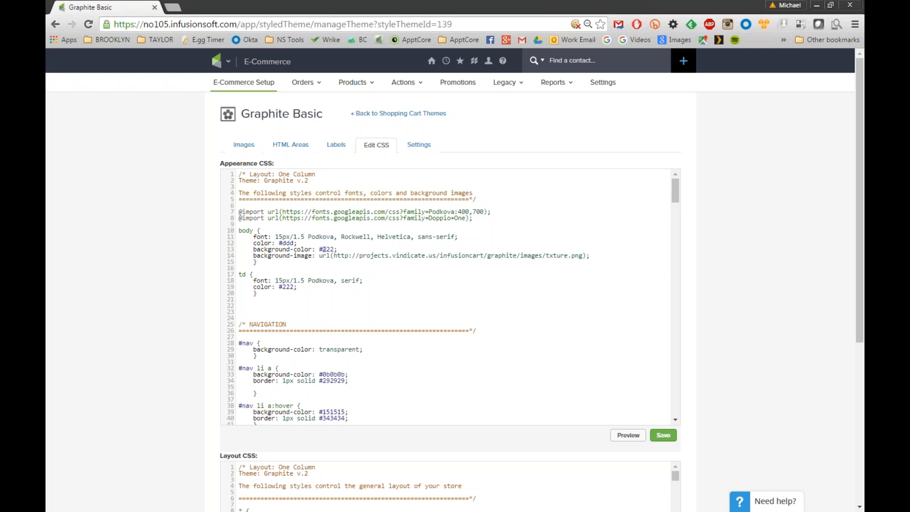
left_click_drag(253, 249, 338, 250)
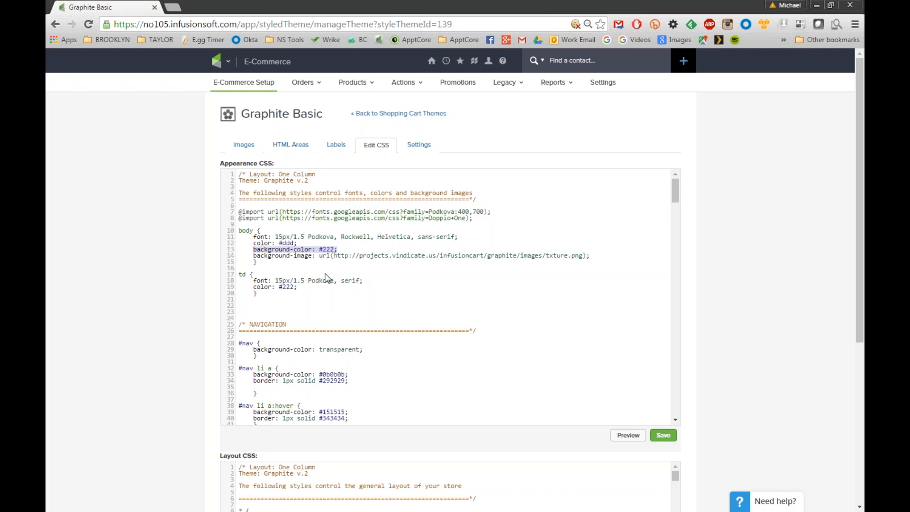
scroll(294, 239, "down", 4)
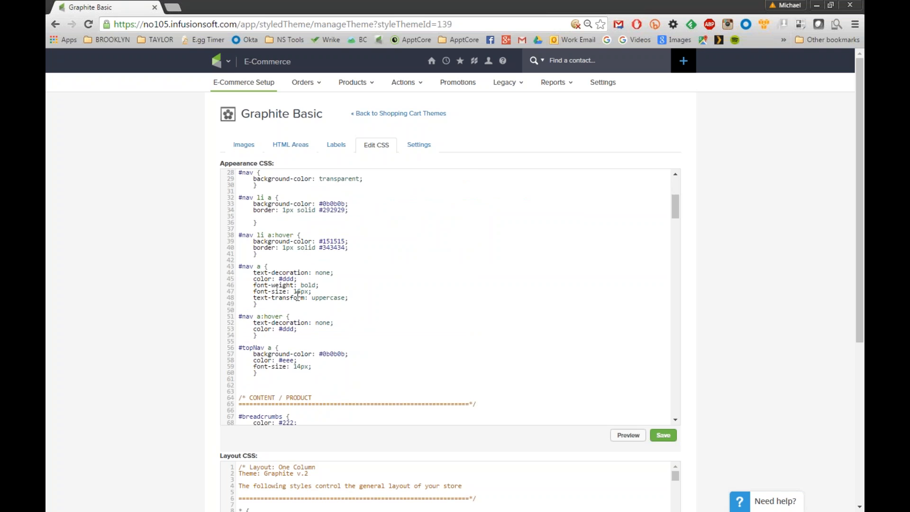
Review the navigation, product and body styles in the Appearance CSS, then preview the storefront and return to the CSS editor
scroll(298, 295, "down", 3)
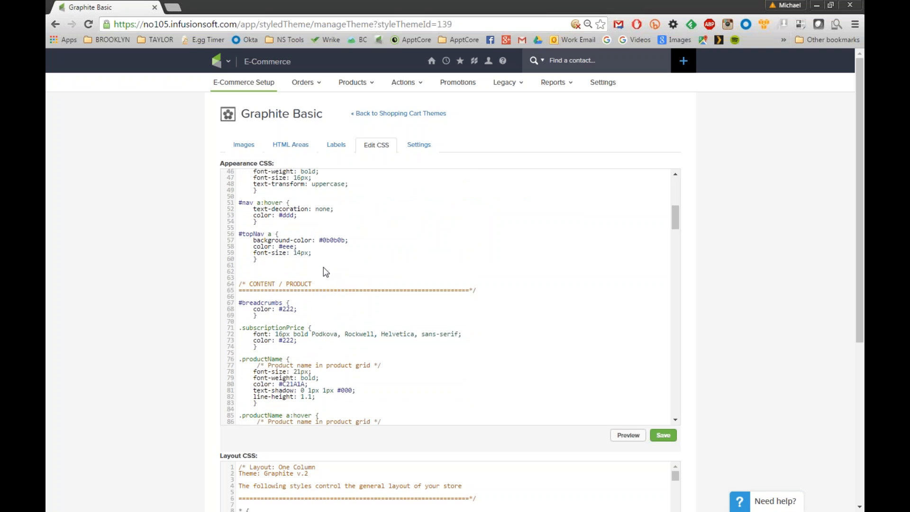
scroll(322, 273, "up", 8)
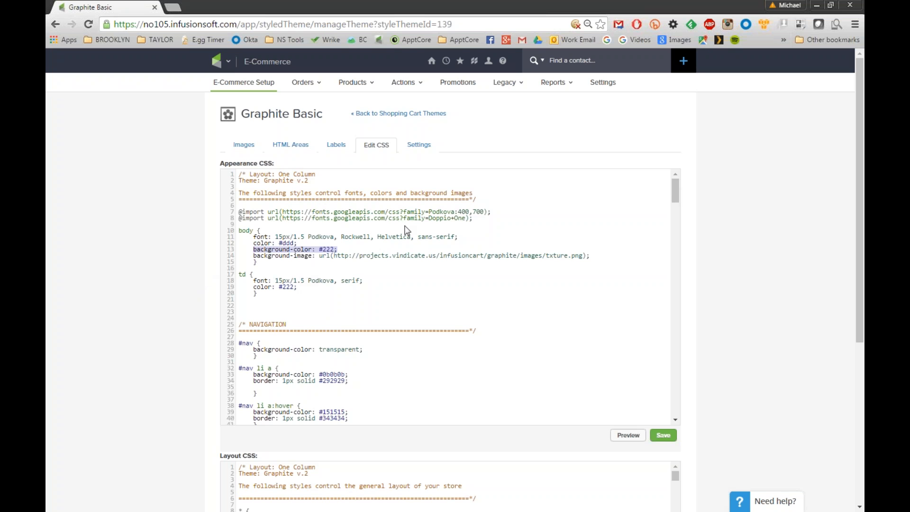
left_click(395, 255)
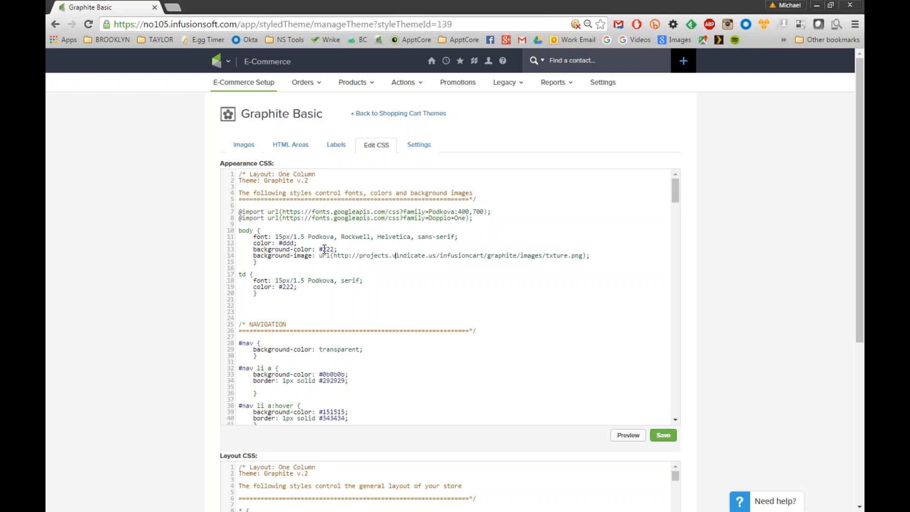
left_click(631, 436)
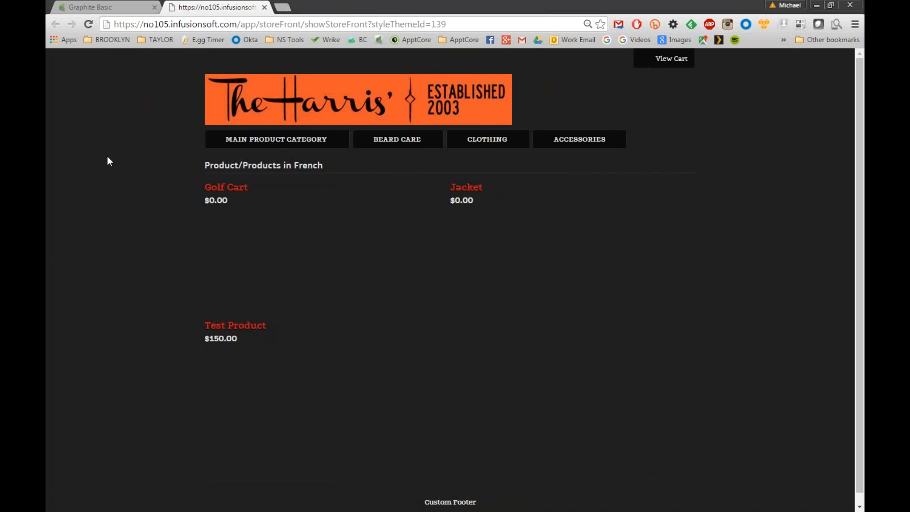
left_click(112, 8)
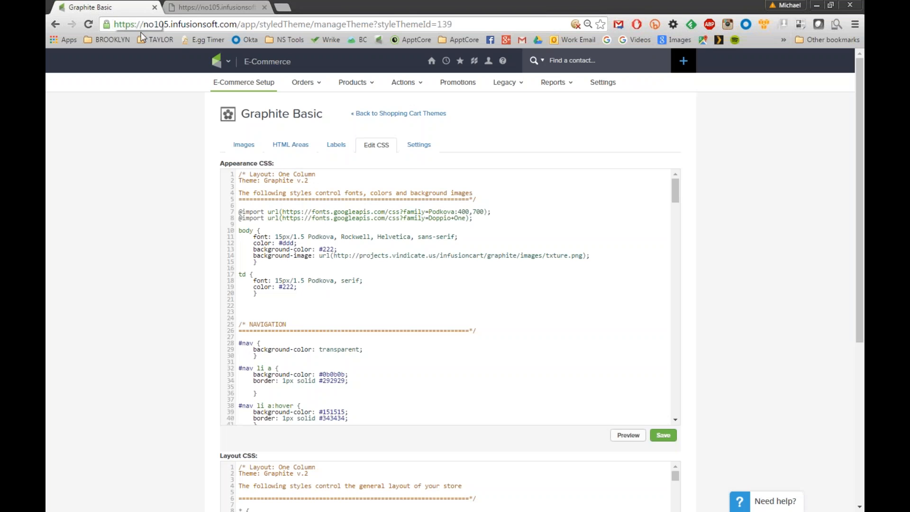
Set the body background-color to #999 in the Appearance CSS, save it and preview the storefront
left_click_drag(320, 250, 334, 249)
type("999")
left_click(663, 435)
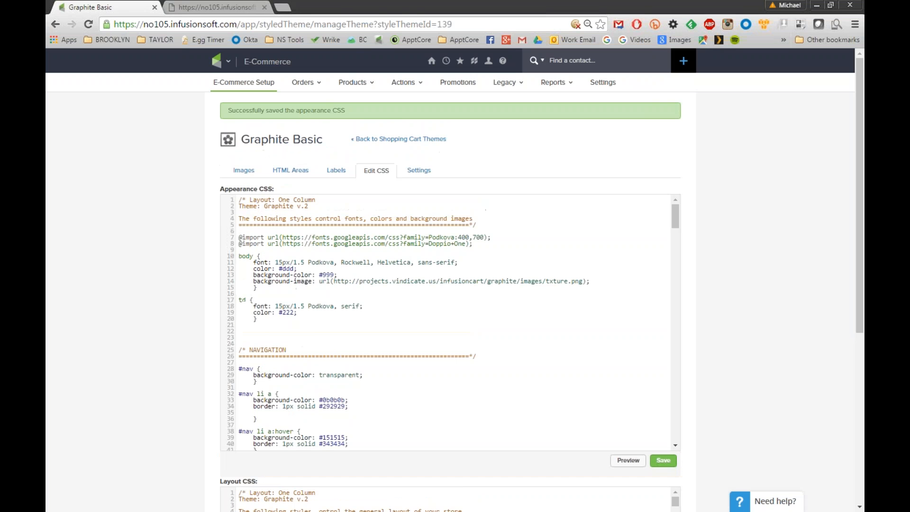
left_click(265, 8)
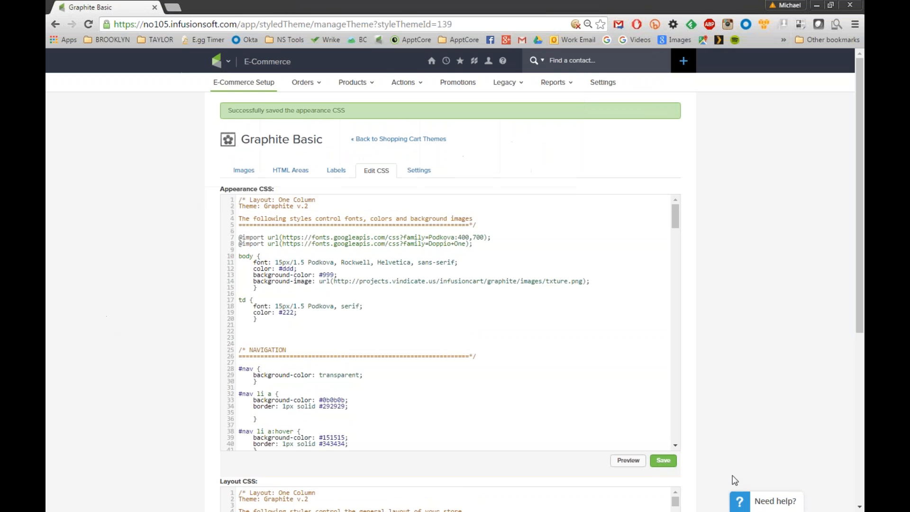
left_click(628, 460)
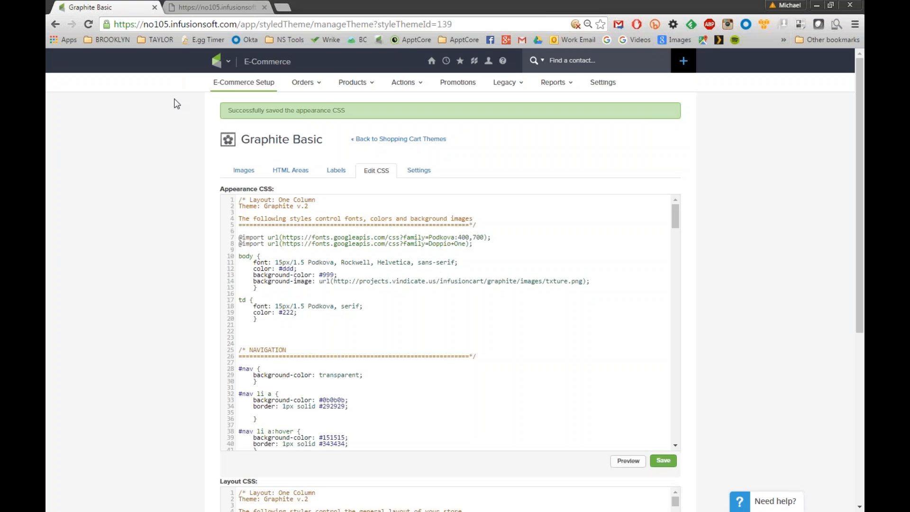
left_click(138, 7)
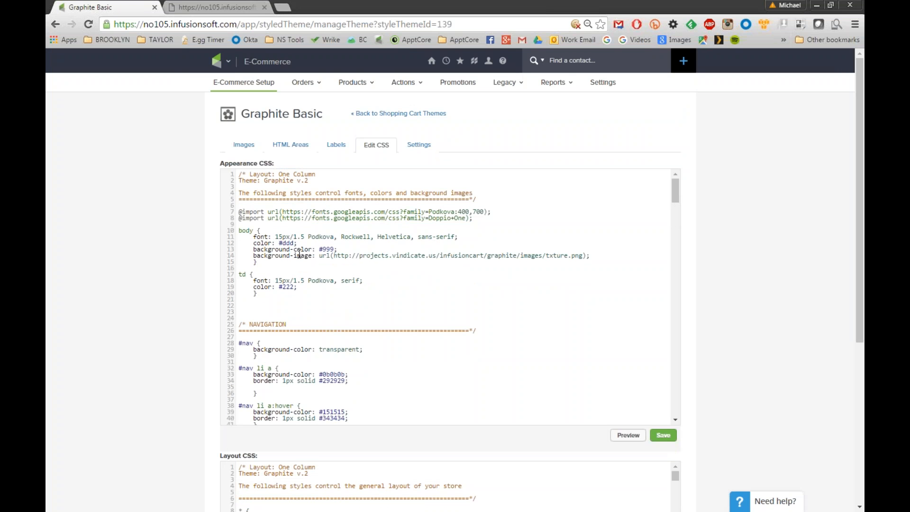
Delete the body rule's background-image line with its closing brace, save the Appearance CSS and preview the storefront
left_click_drag(318, 256, 591, 256)
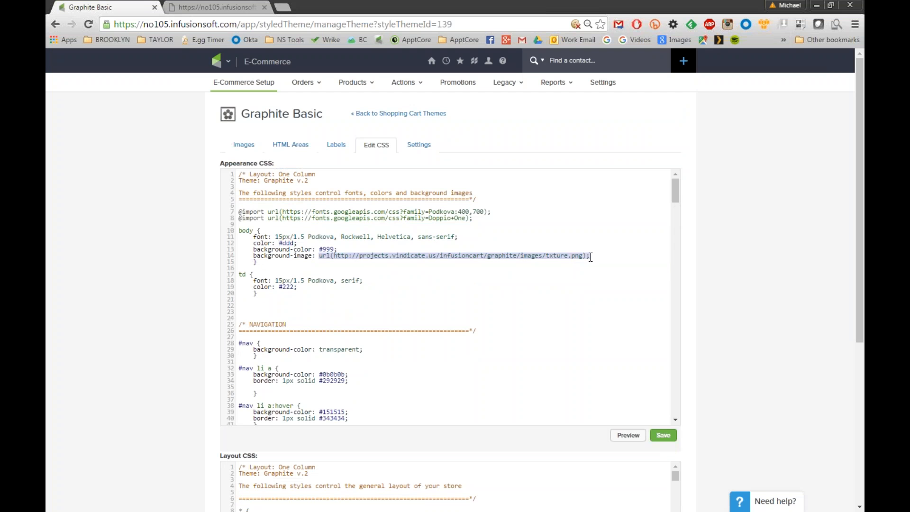
left_click(262, 256)
left_click_drag(254, 256, 256, 262)
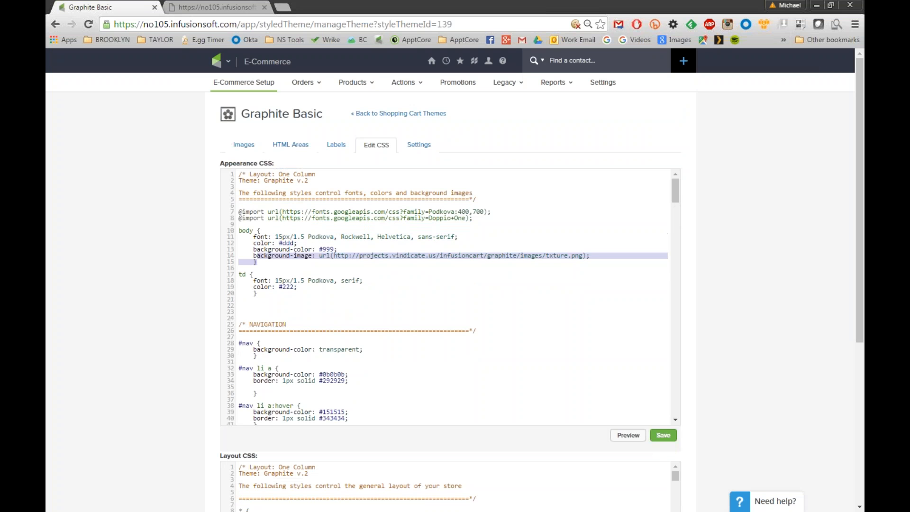
key("BackSpace")
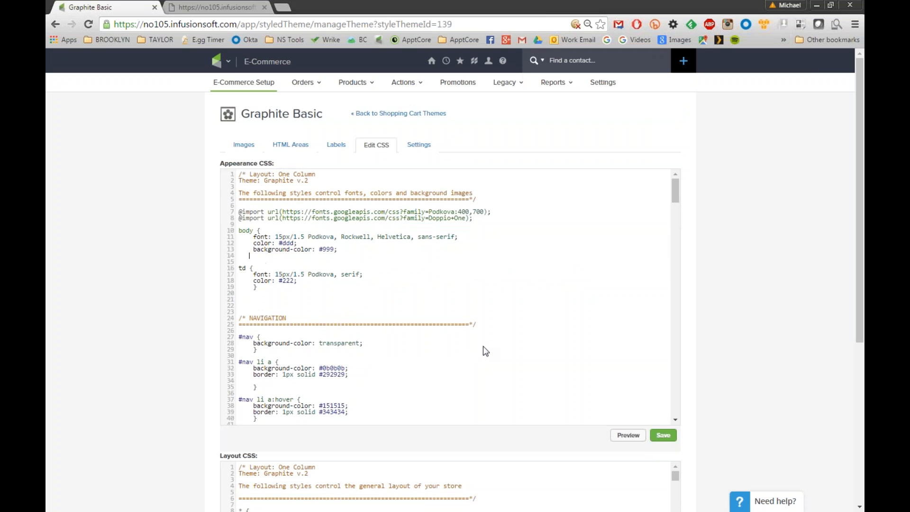
left_click(664, 435)
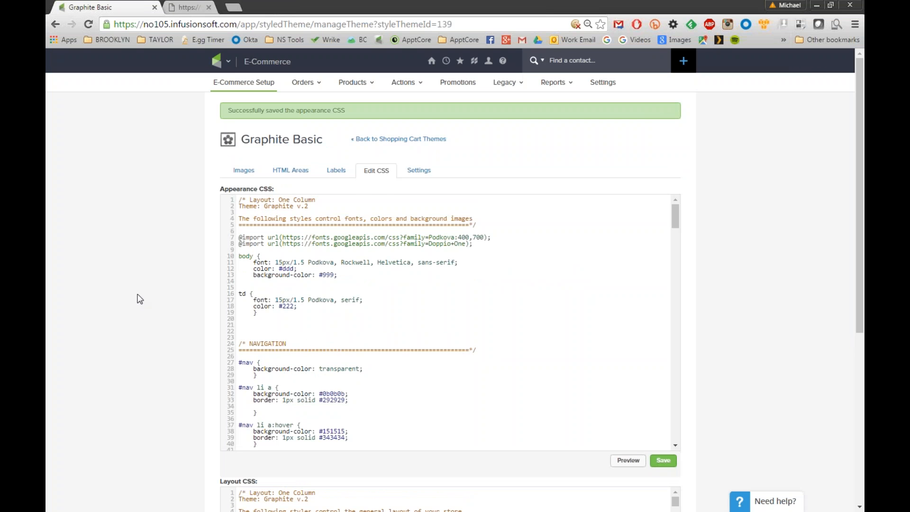
left_click(665, 461)
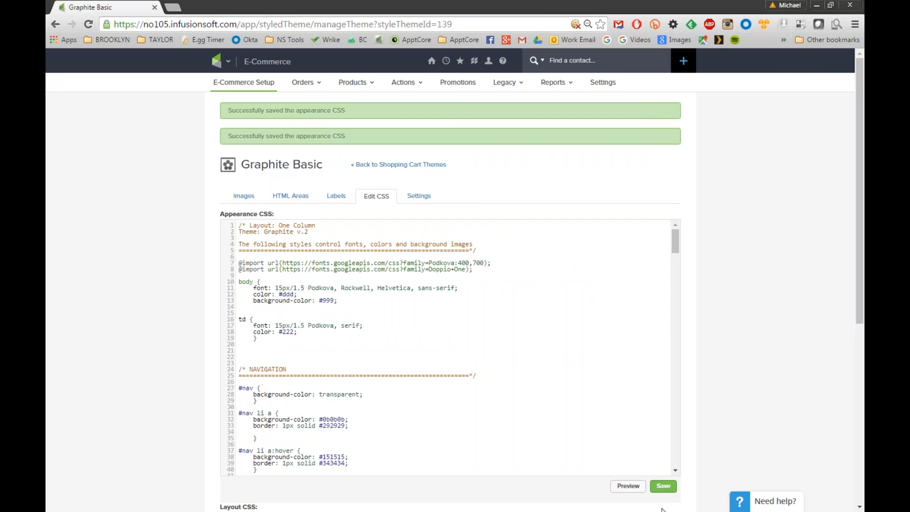
left_click(628, 487)
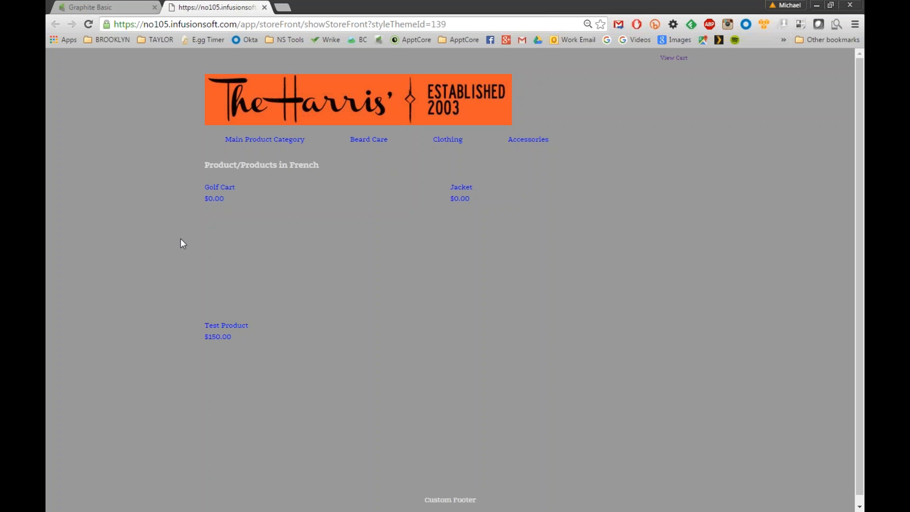
left_click(84, 7)
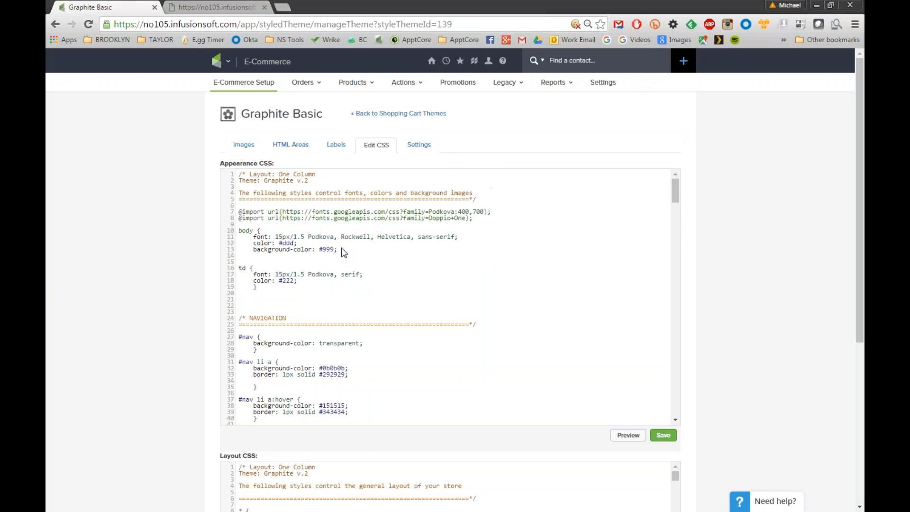
Return to the Shopping Cart Themes, review the active and inactive themes, and reopen Graphite Basic for editing
left_click(407, 113)
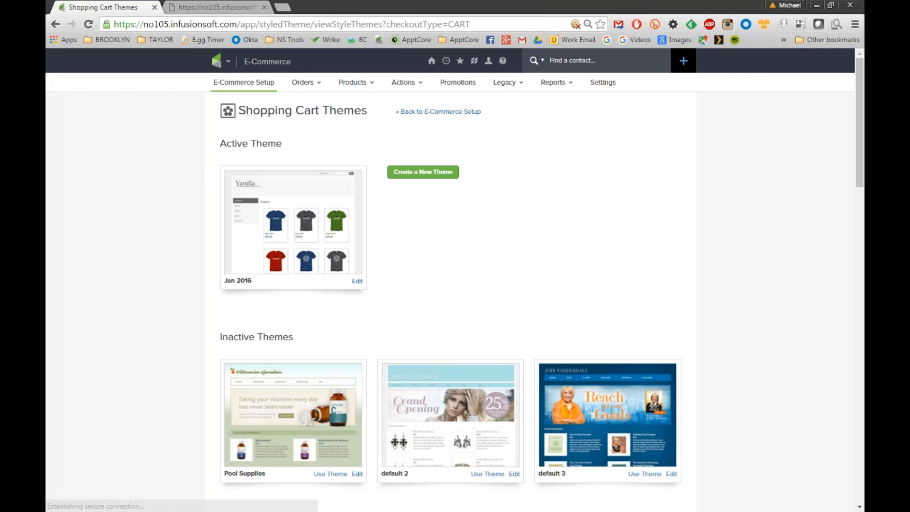
left_click_drag(222, 143, 292, 143)
left_click(300, 144)
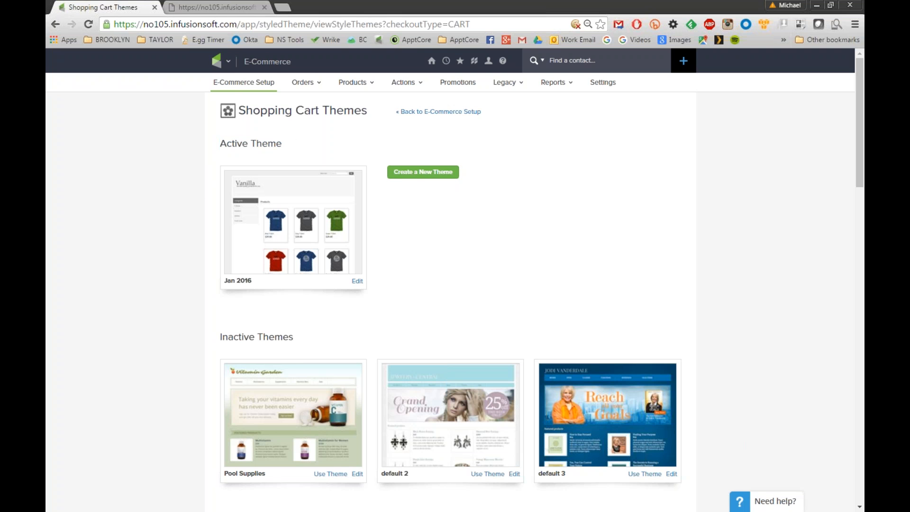
scroll(206, 261, "down", 2)
scroll(162, 209, "down", 2)
scroll(162, 209, "down", 18)
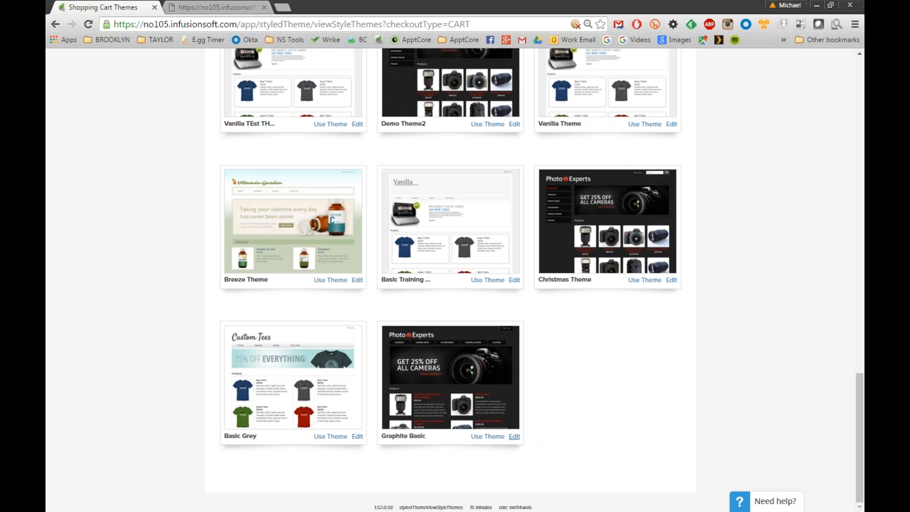
left_click(515, 437)
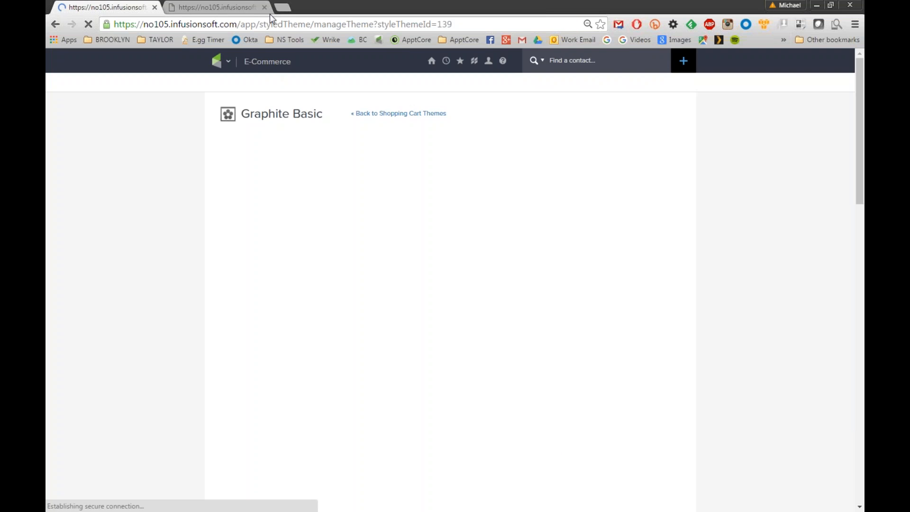
left_click(265, 7)
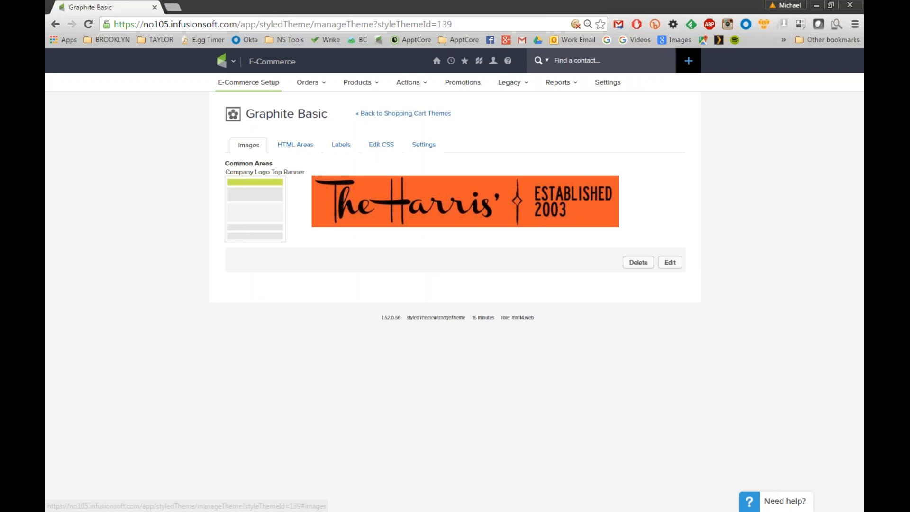
Go back to the Shopping Cart Themes and check which theme is listed under Active Theme
left_click(400, 114)
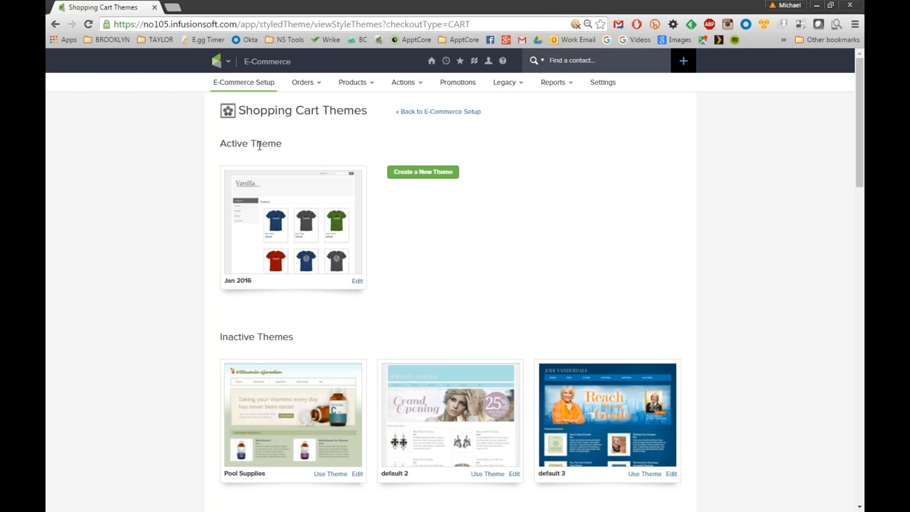
left_click_drag(226, 144, 237, 144)
left_click(292, 144)
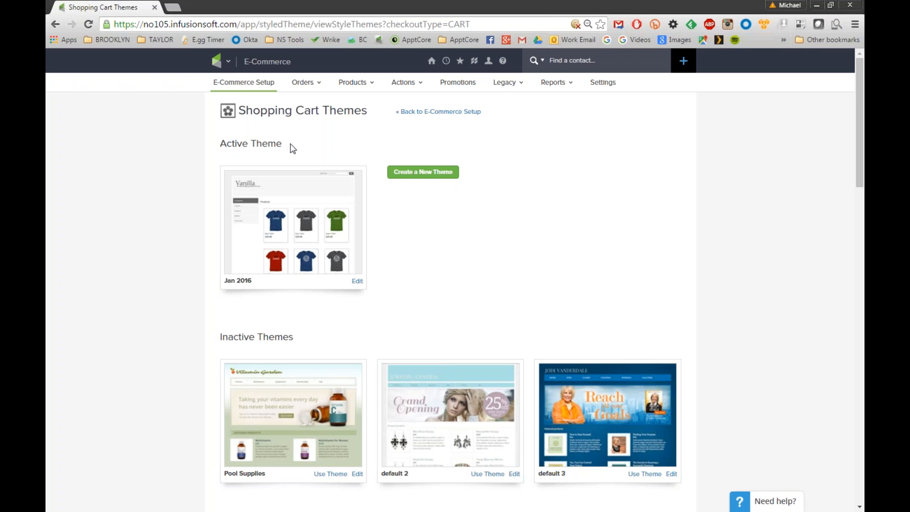
Go back to E-Commerce Setup, view the live shopping cart and copy the shopping cart URL
left_click(439, 112)
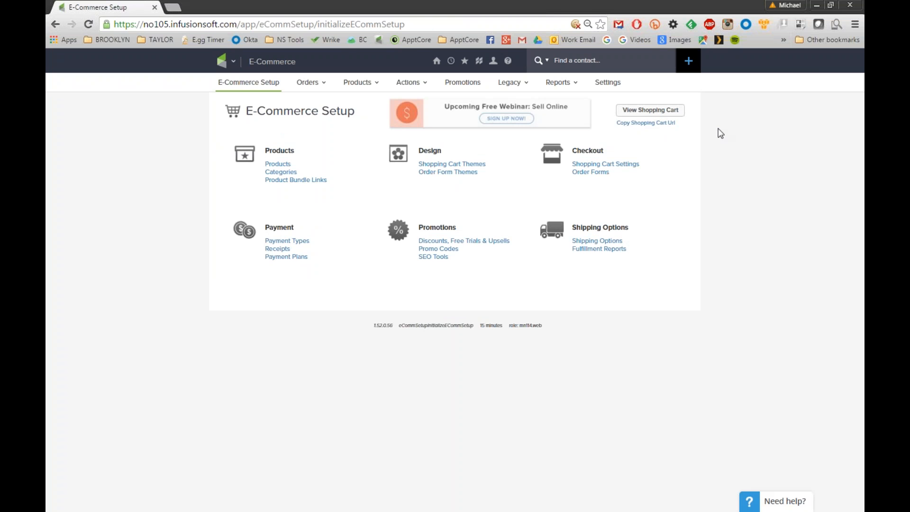
left_click(646, 113)
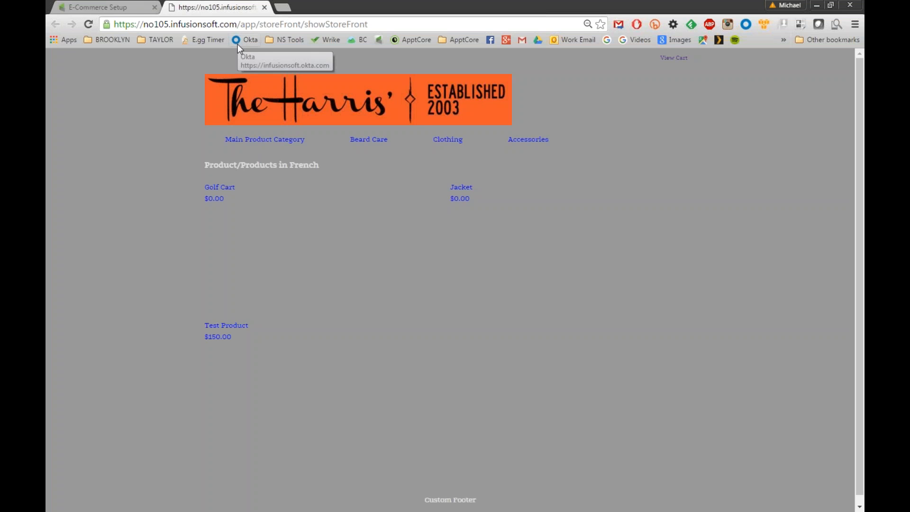
left_click(100, 7)
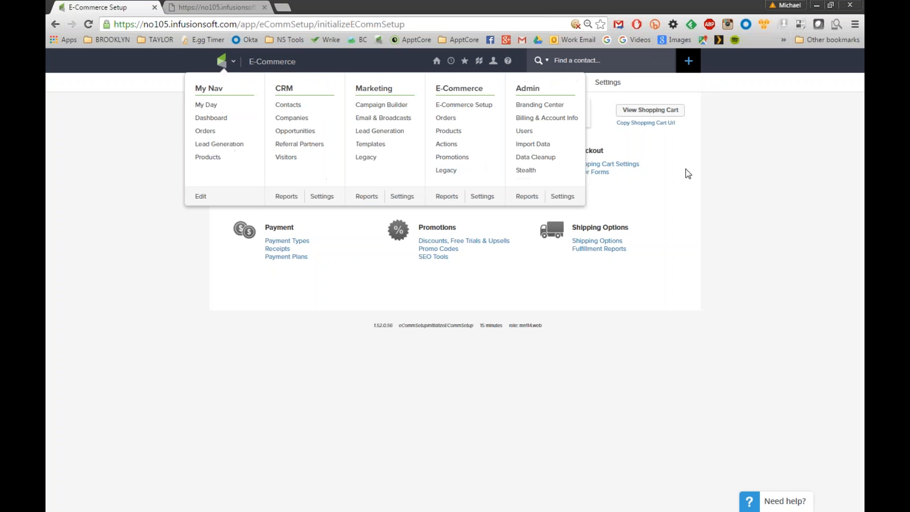
left_click(644, 124)
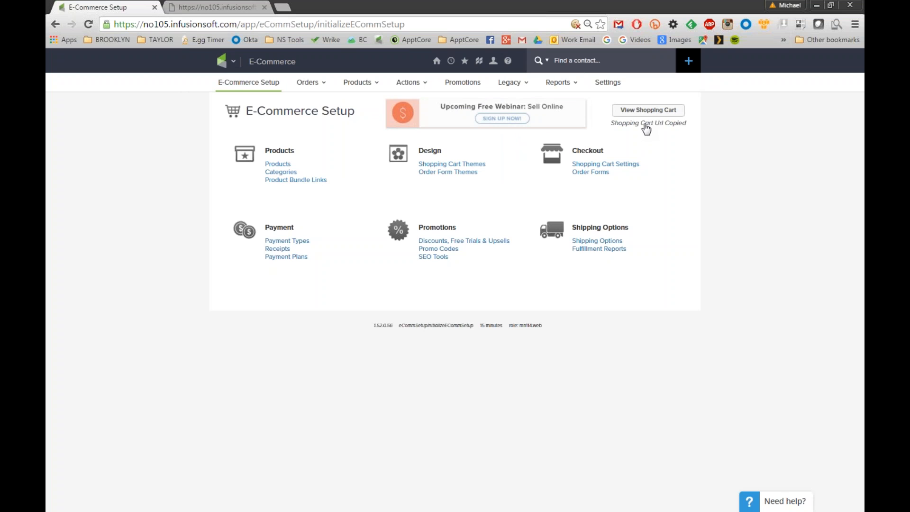
mouse_move(306, 92)
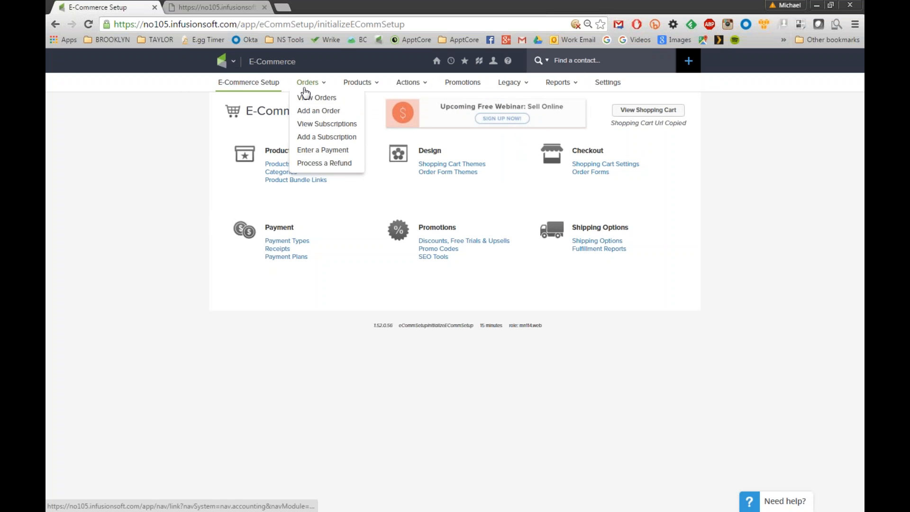
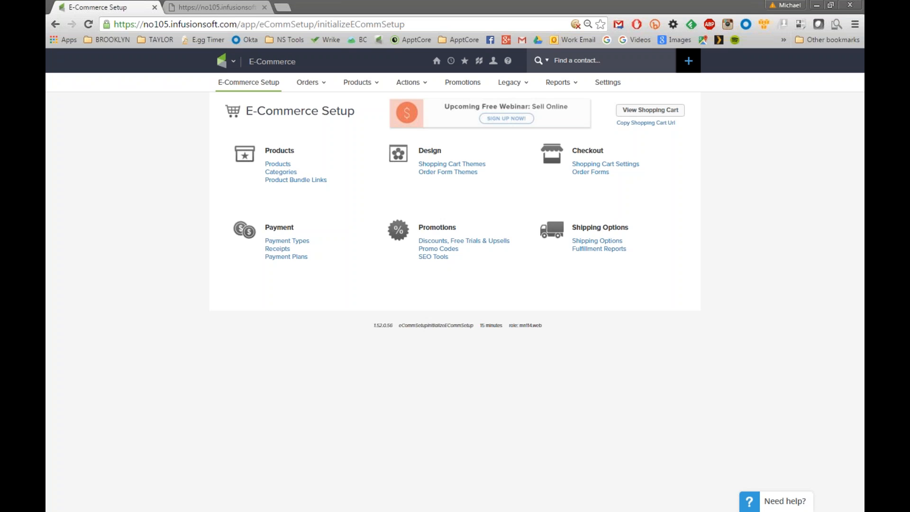
Open the first Jacket product from the product list, set its price to 500 and save it
left_click_drag(207, 185, 242, 177)
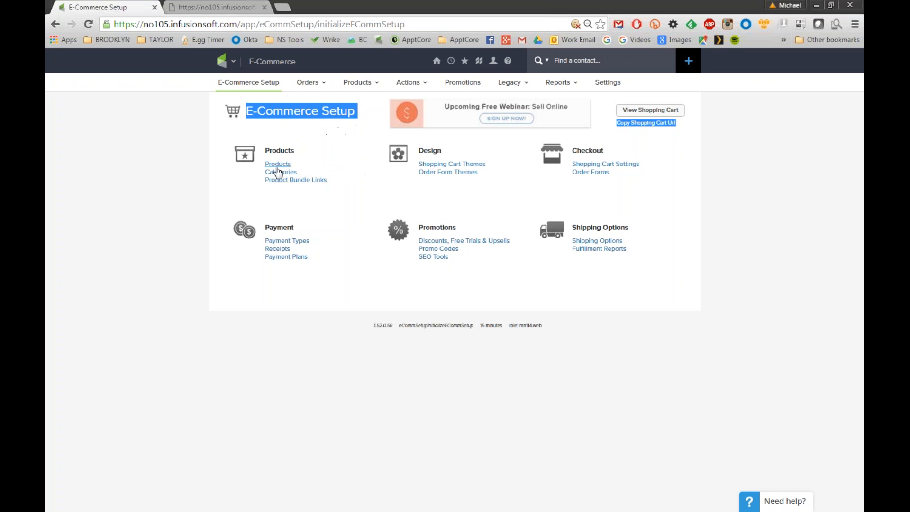
left_click(276, 165)
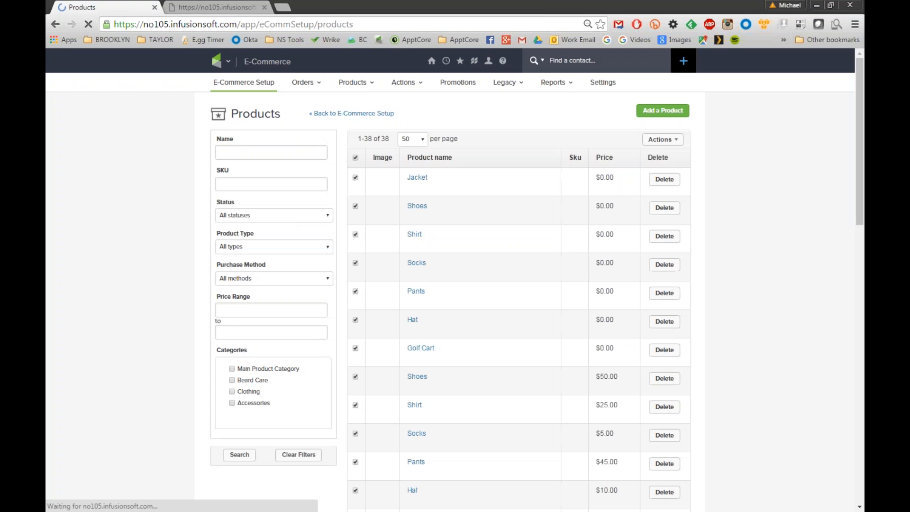
left_click(419, 178)
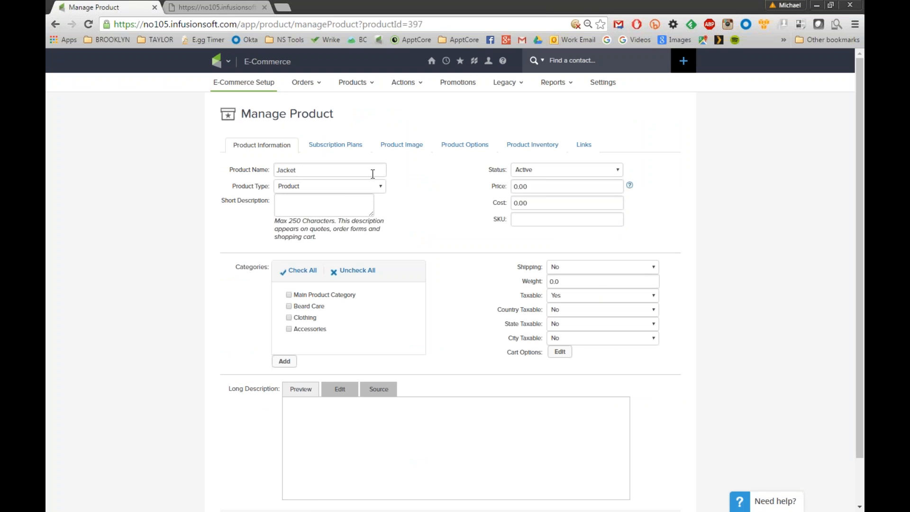
left_click_drag(544, 186, 496, 189)
type("500")
scroll(183, 307, "down", 2)
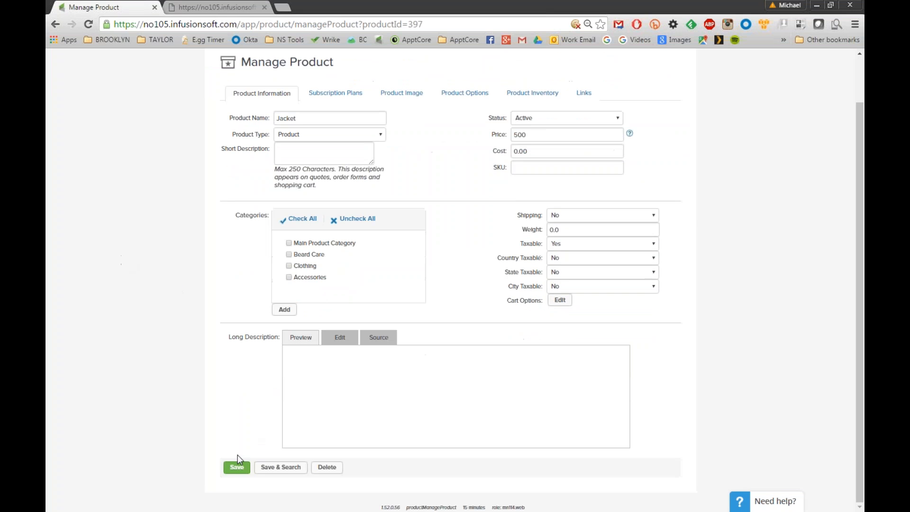
left_click(237, 466)
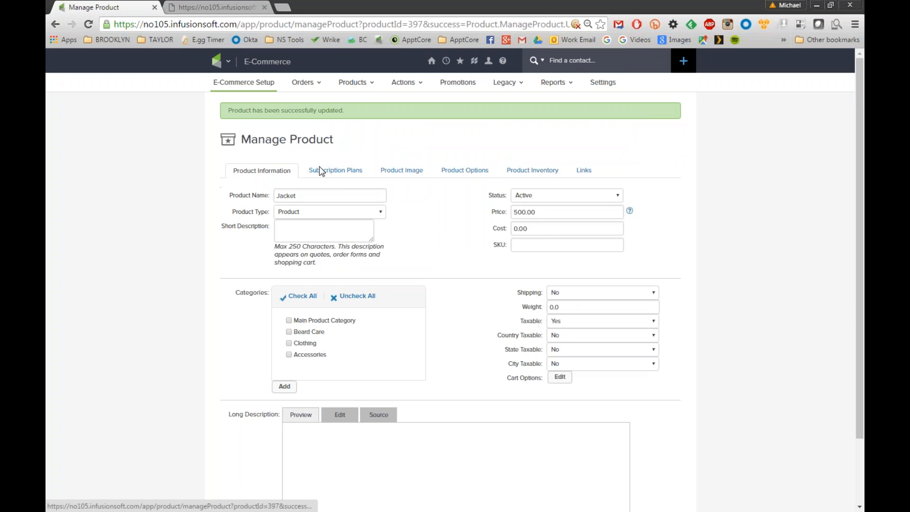
Delete both existing subscription plans of the Jacket product, the monthly one and the 3-month one
left_click(335, 174)
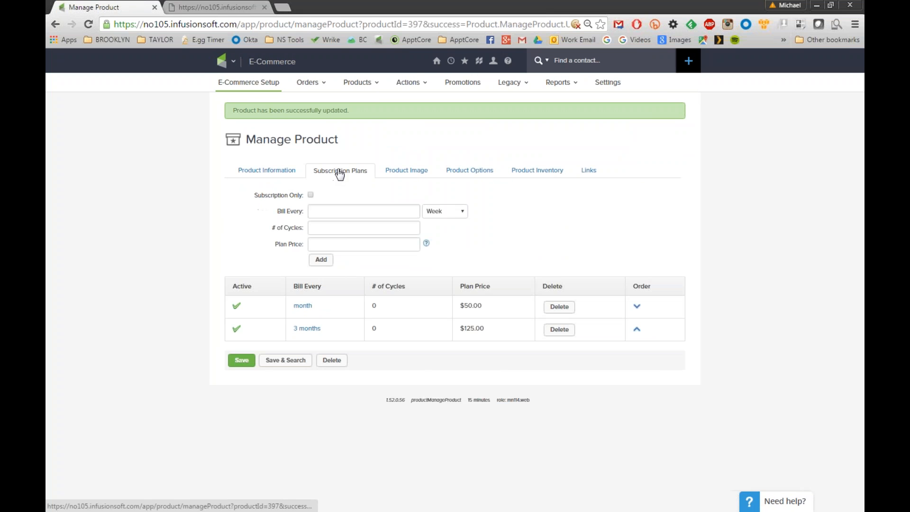
left_click(559, 307)
left_click(498, 96)
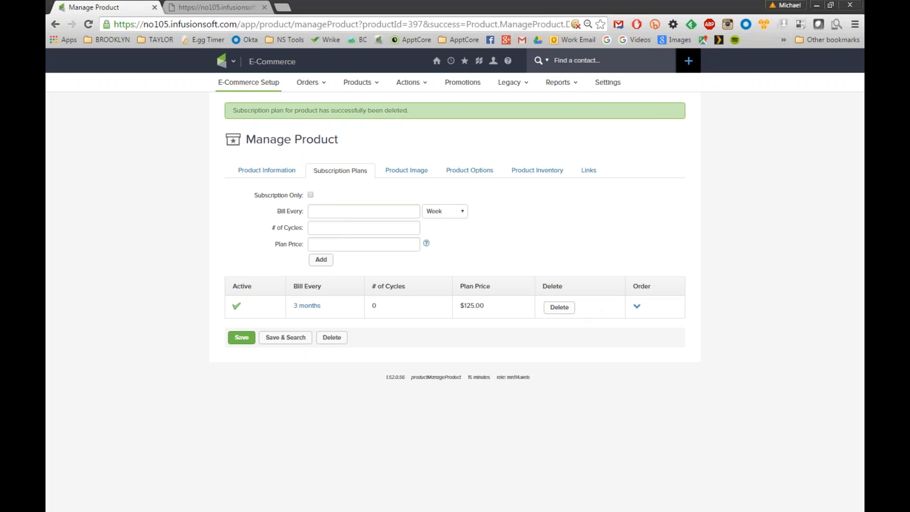
left_click(560, 308)
left_click(497, 96)
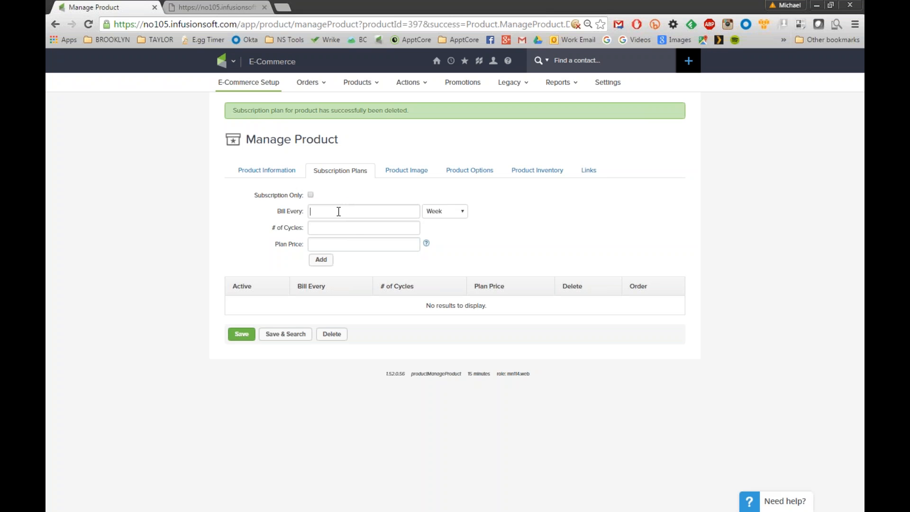
Fill in a subscription plan billed every 1 month for 5 cycles at a plan price of 110
type("1")
left_click(450, 214)
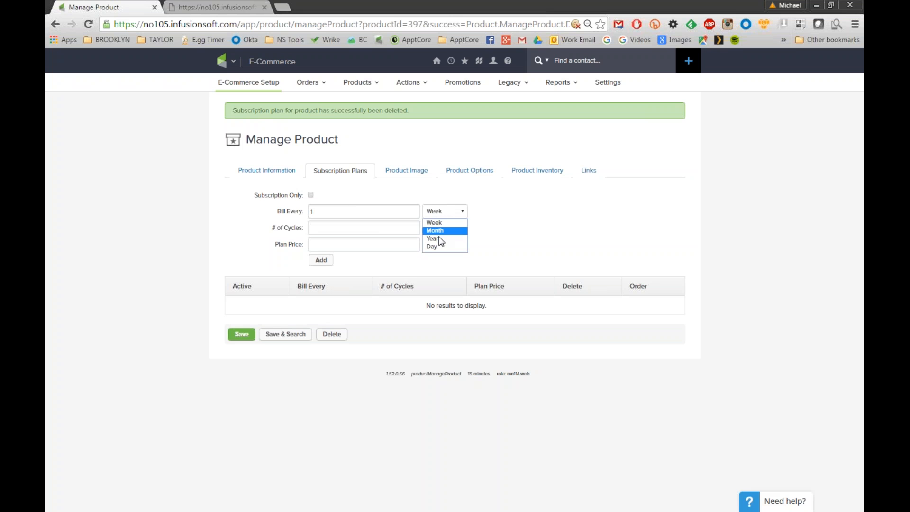
left_click(436, 230)
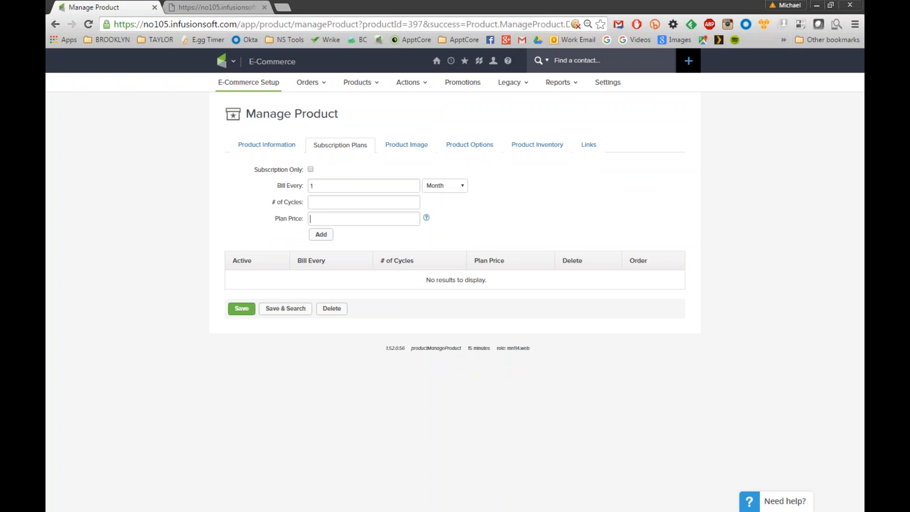
type("100")
left_click(328, 201)
type("5")
left_click_drag(313, 218, 328, 218)
type("10")
left_click_drag(330, 217, 238, 211)
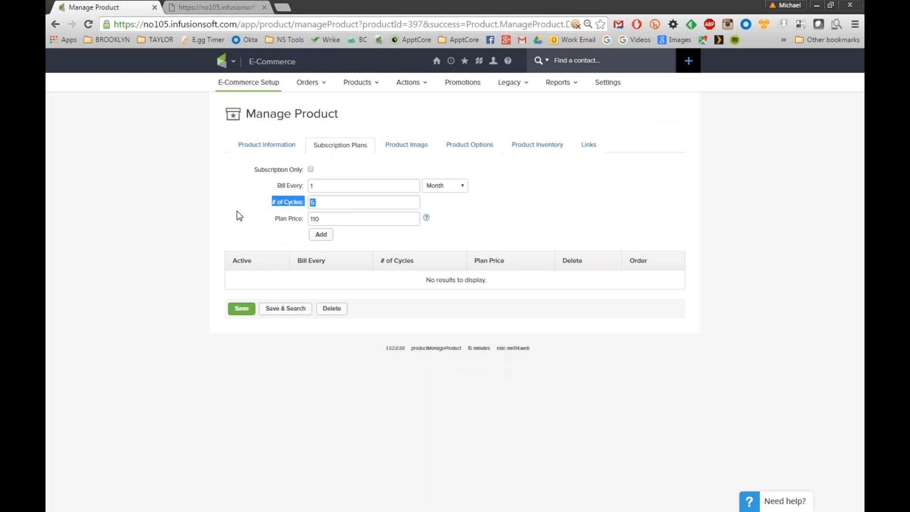
left_click(236, 222)
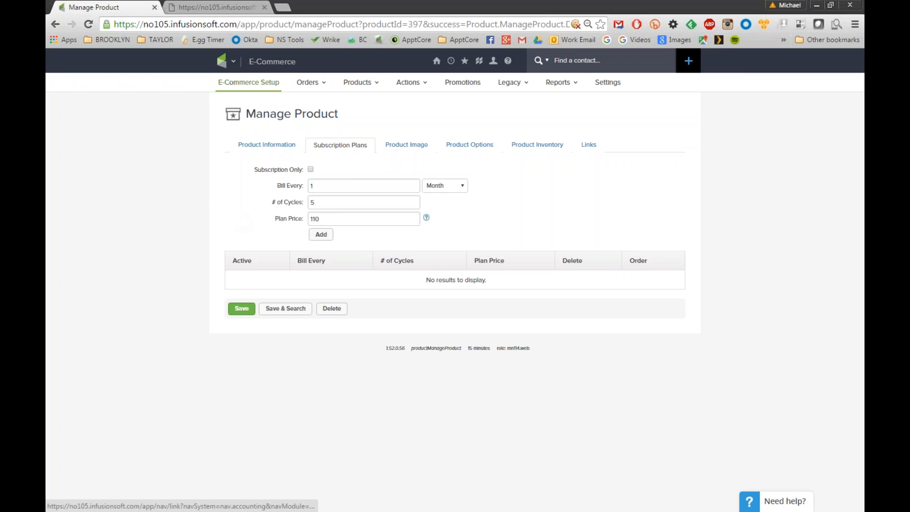
Review the Jacket's one-time price and its Subscription Only option, and save the product
left_click(221, 61)
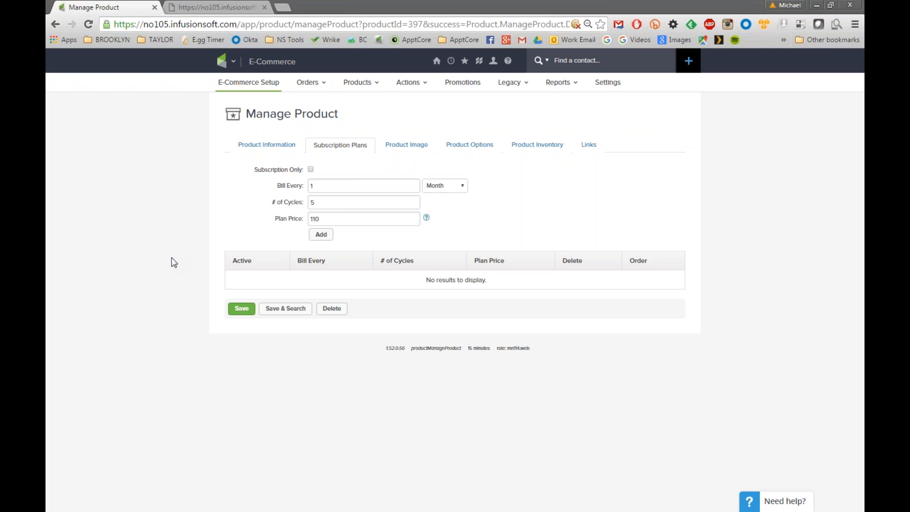
left_click(262, 149)
double_click(525, 187)
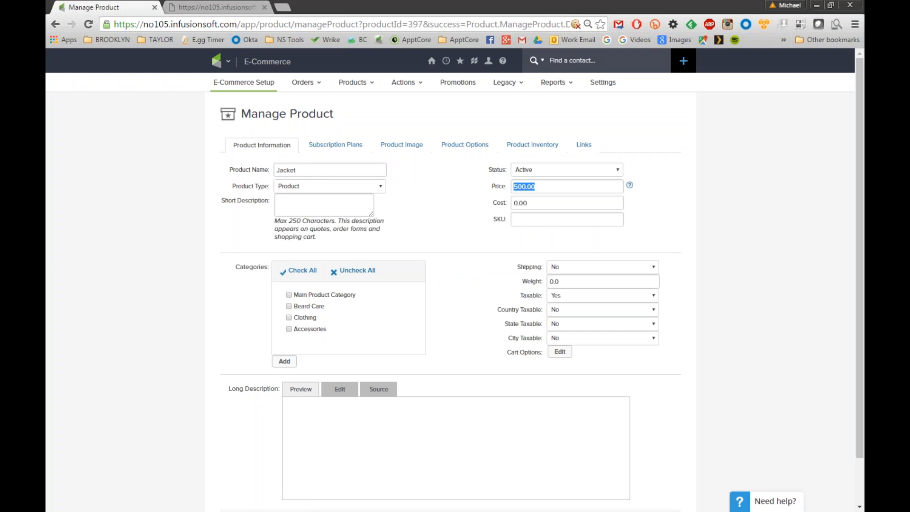
left_click(345, 144)
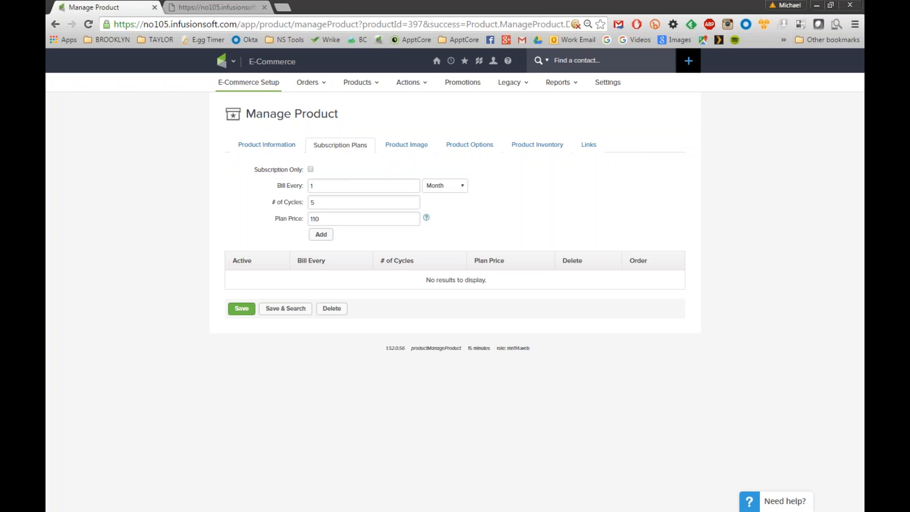
left_click_drag(255, 170, 303, 177)
left_click(211, 199)
left_click(246, 310)
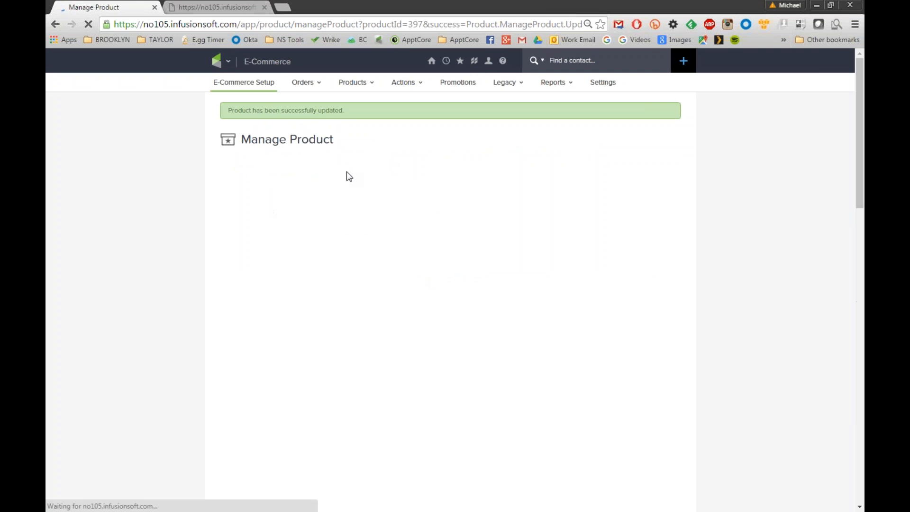
Add a subscription plan to the Jacket billed every 1 month for 5 cycles at a plan price of 110
left_click(333, 172)
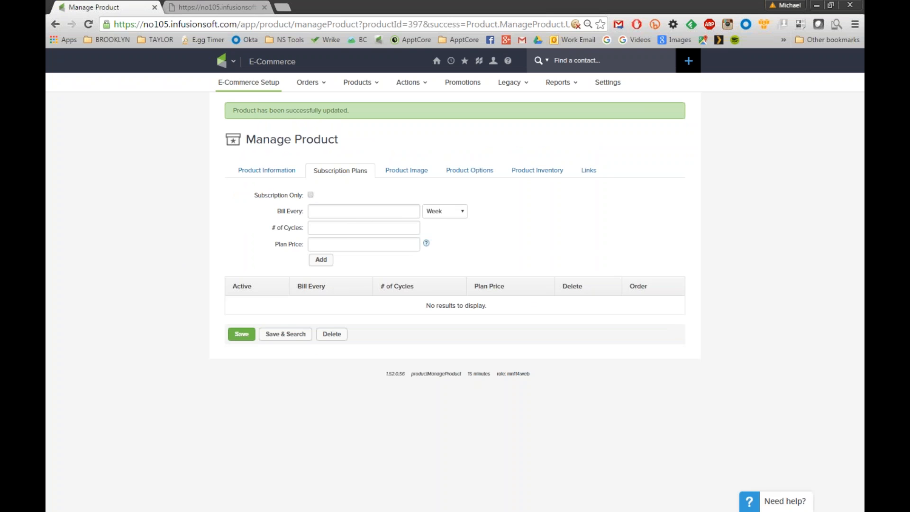
left_click(366, 215)
type("1")
left_click(445, 211)
left_click(436, 233)
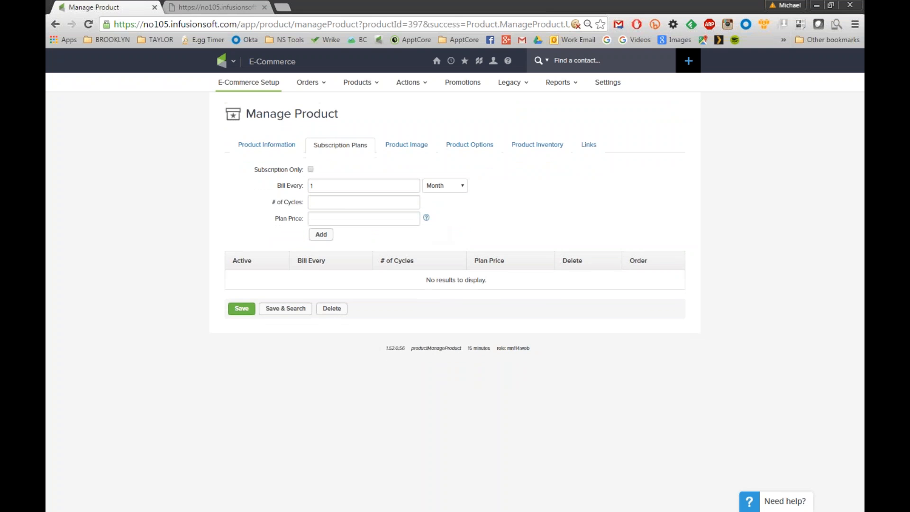
left_click(349, 204)
type("5")
left_click(335, 219)
type("110")
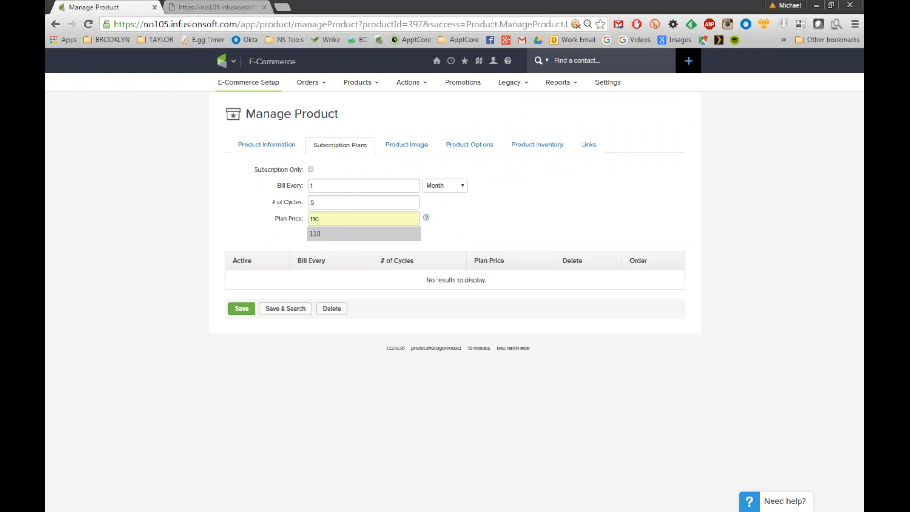
left_click(321, 234)
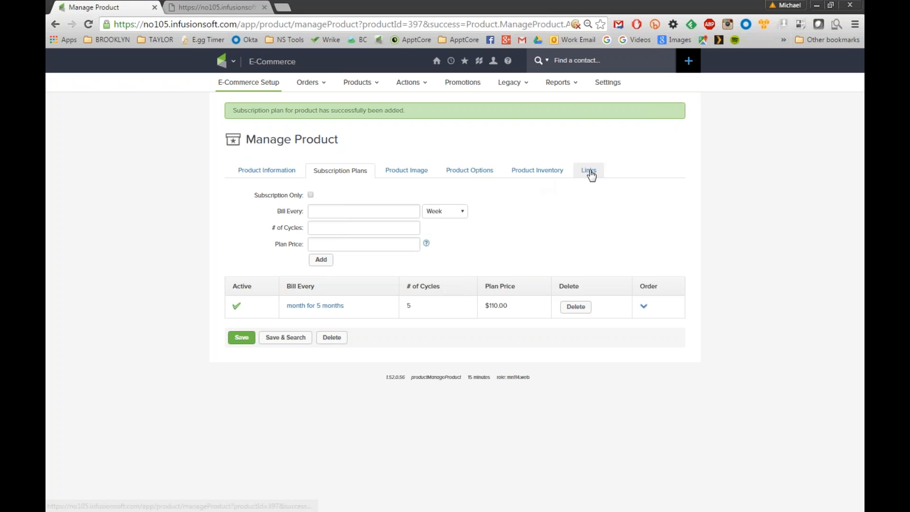
Reload the live storefront and open the Jacket product to check its one-time payment option
left_click(216, 7)
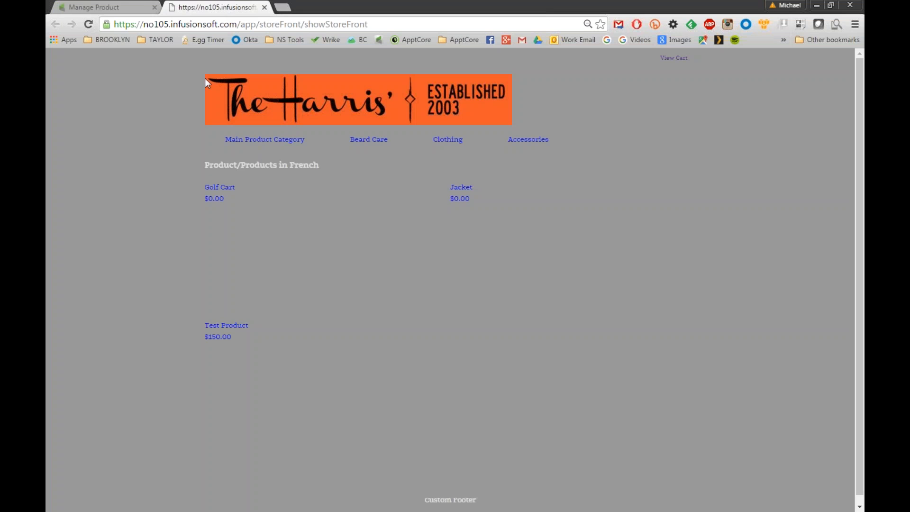
left_click(87, 24)
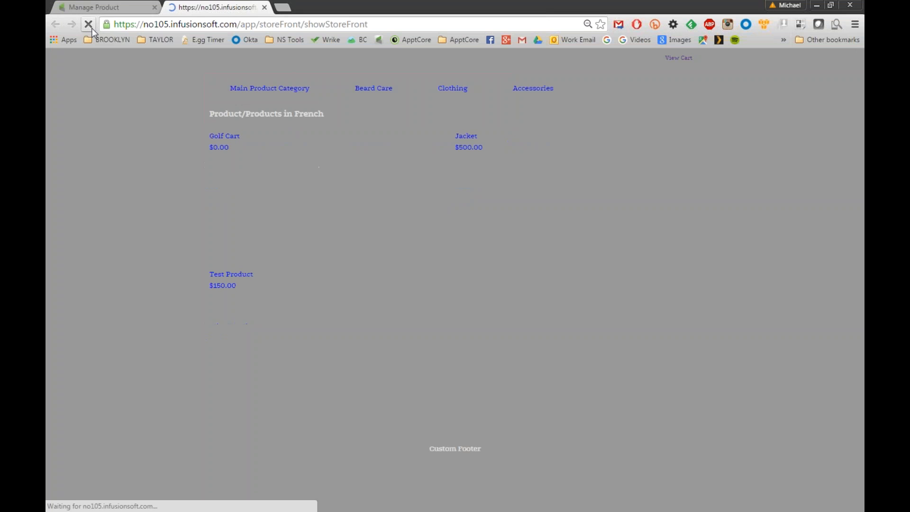
left_click(467, 138)
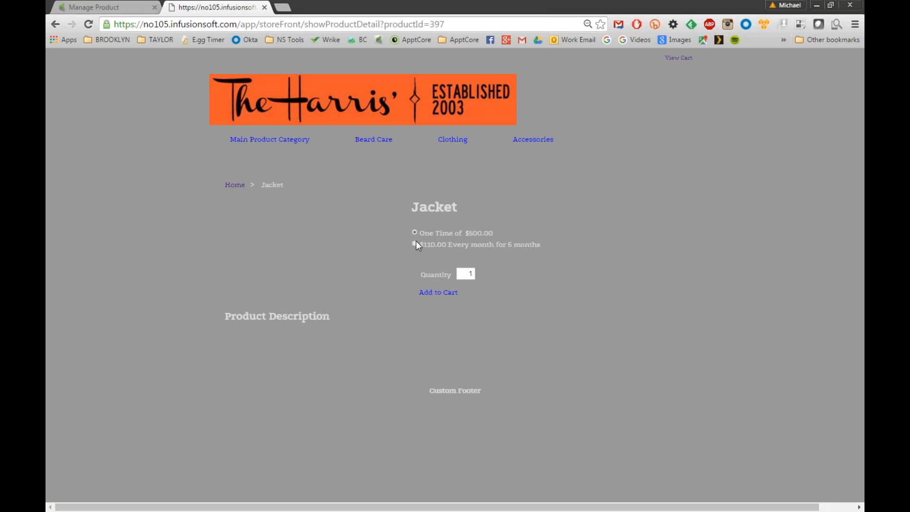
left_click_drag(423, 233, 496, 232)
left_click(496, 231)
Choose the $110.00 every month for 5 months option for the Jacket and add it to the cart
left_click(415, 244)
left_click_drag(420, 245, 543, 245)
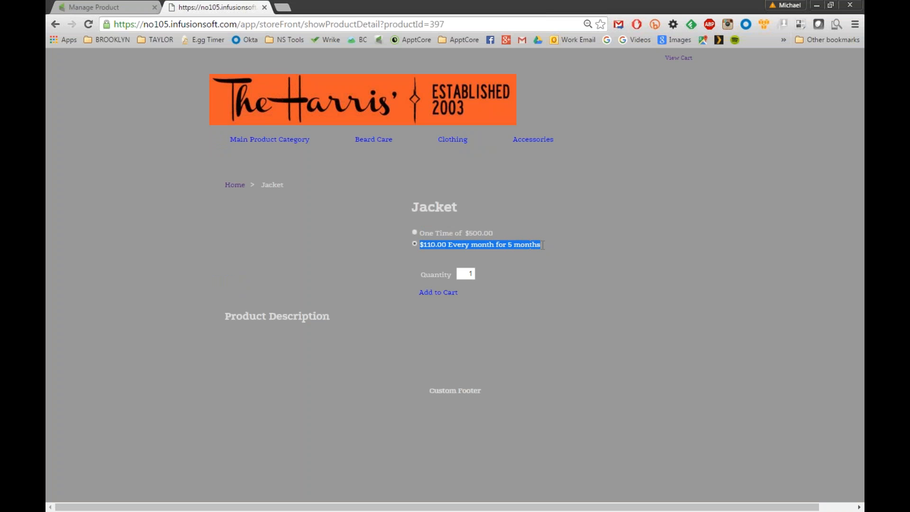
left_click(411, 233)
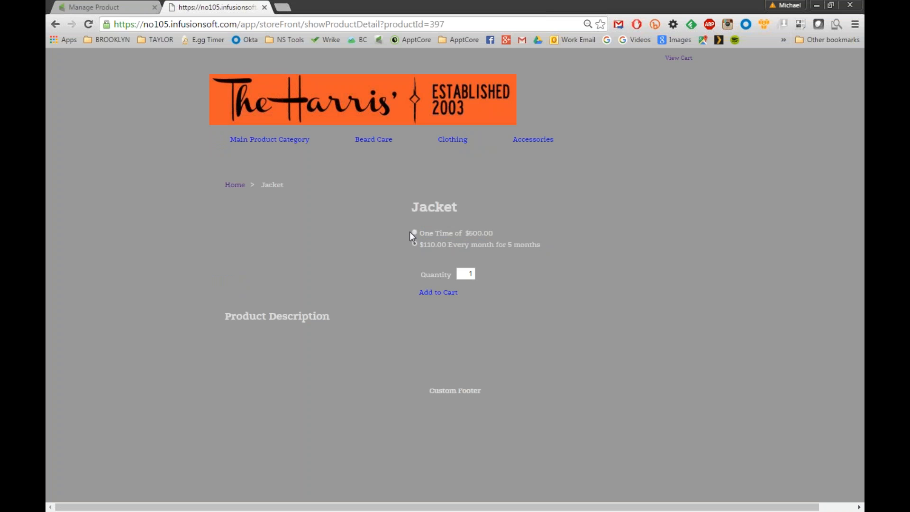
left_click(447, 295)
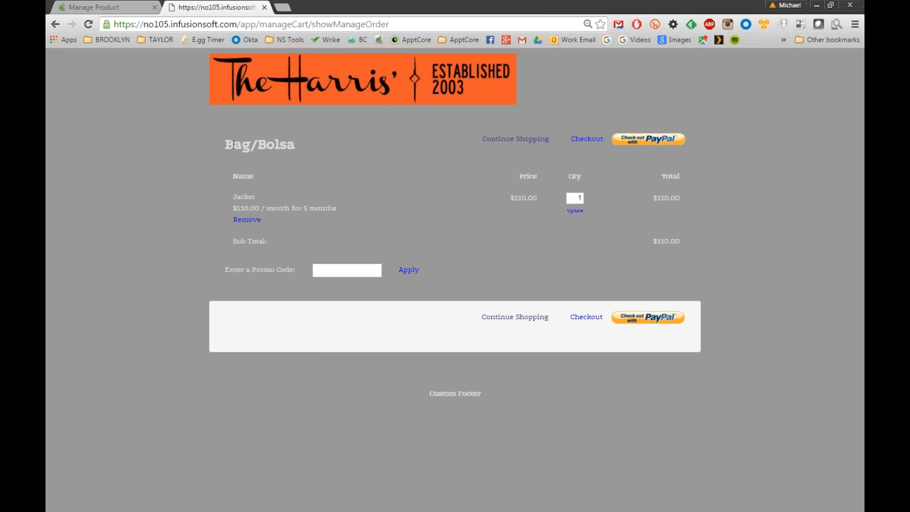
Examine the Jacket line in the shopping cart, including its payment plan and price
double_click(237, 196)
left_click_drag(238, 207, 340, 207)
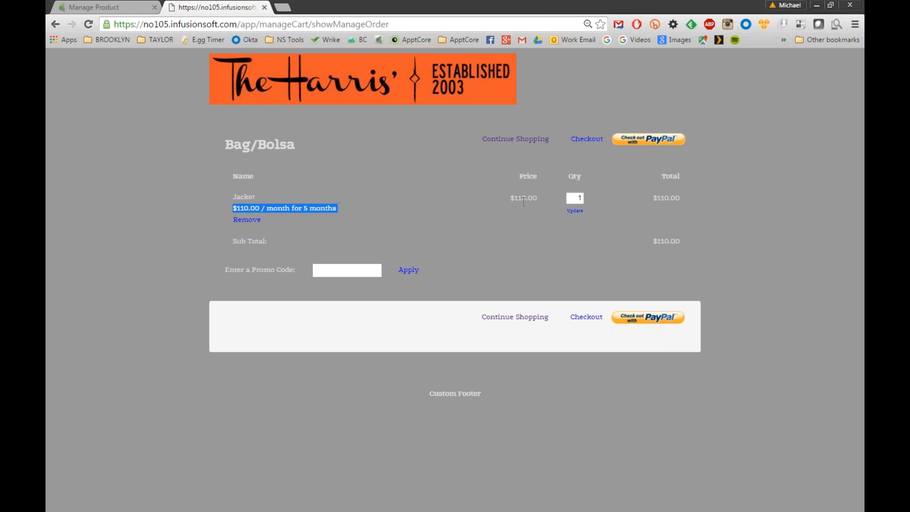
left_click_drag(514, 198, 537, 198)
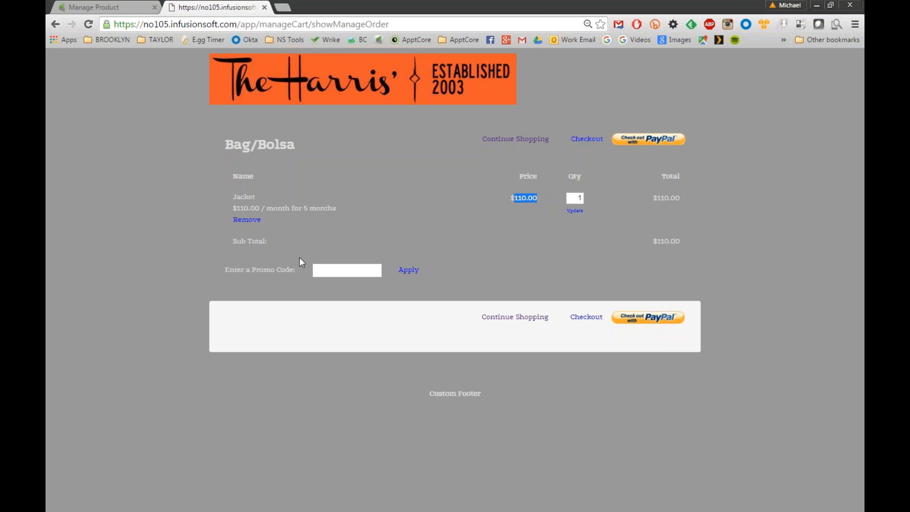
left_click(155, 222)
key("F10")
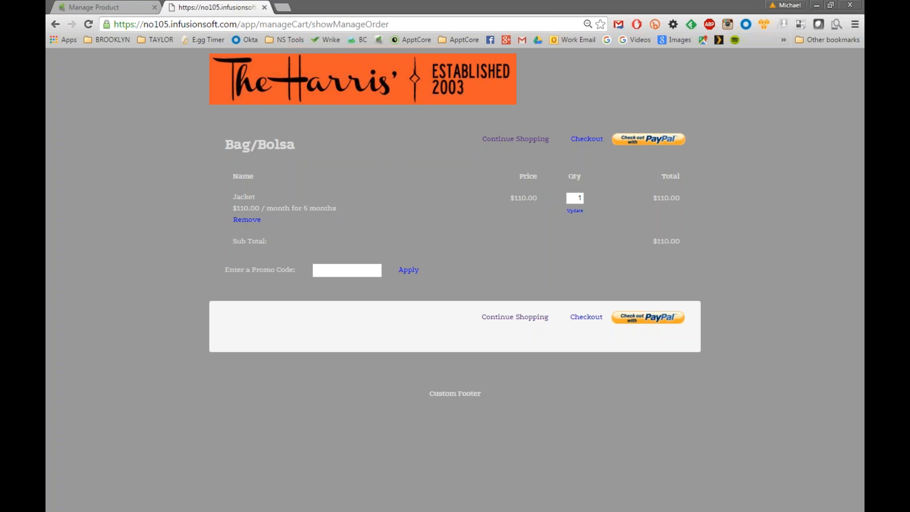
Go to help.infusionsoft.com in the storefront's browser tab and open the Sell Online instruction manual
left_click(117, 7)
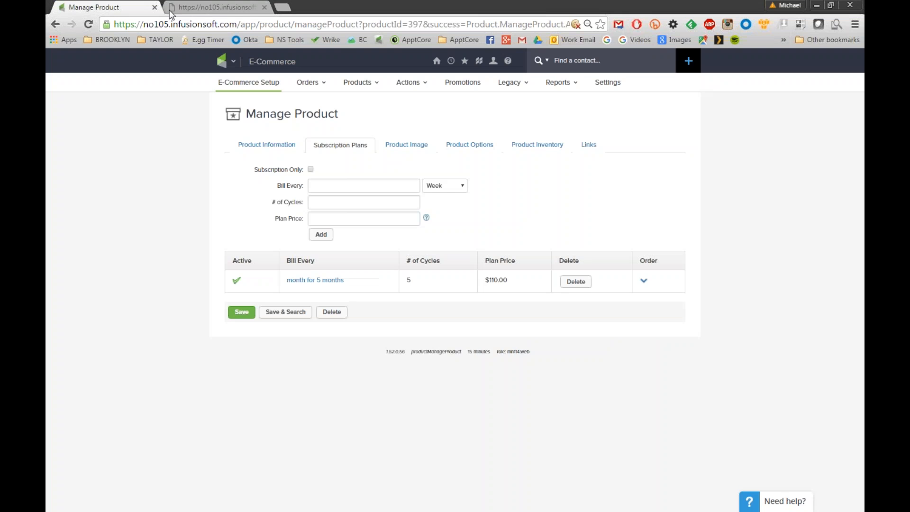
left_click(218, 7)
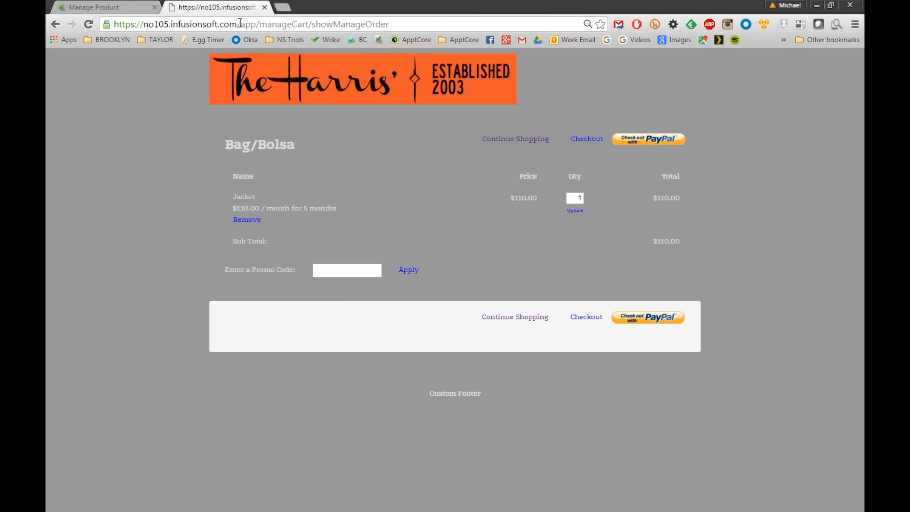
left_click(237, 24)
type("help.")
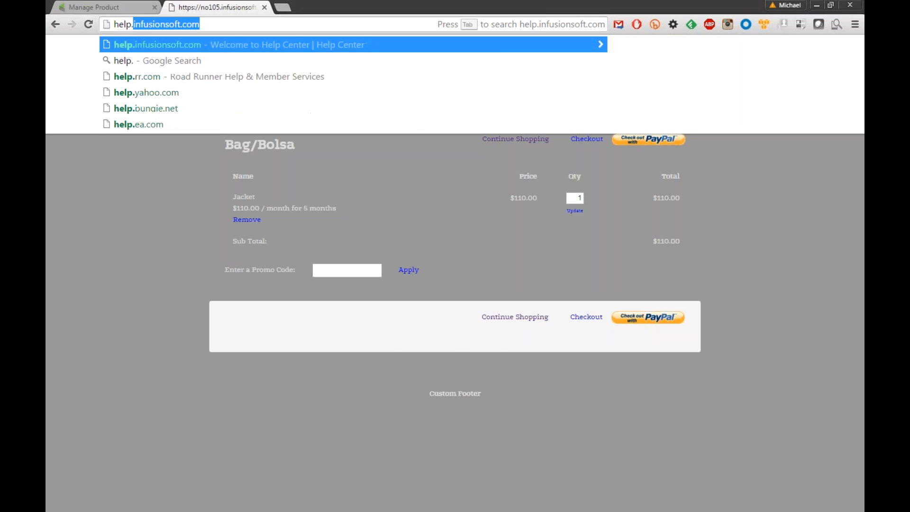
key("Return")
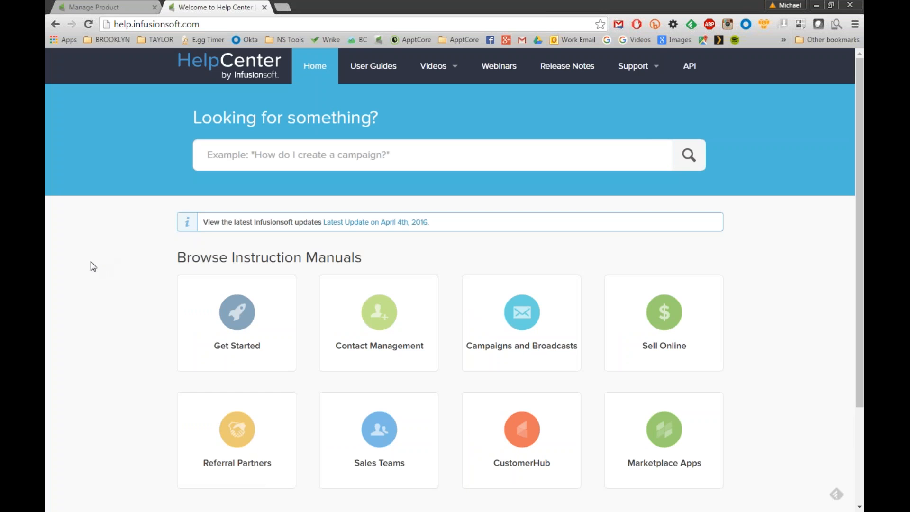
scroll(90, 261, "down", 1)
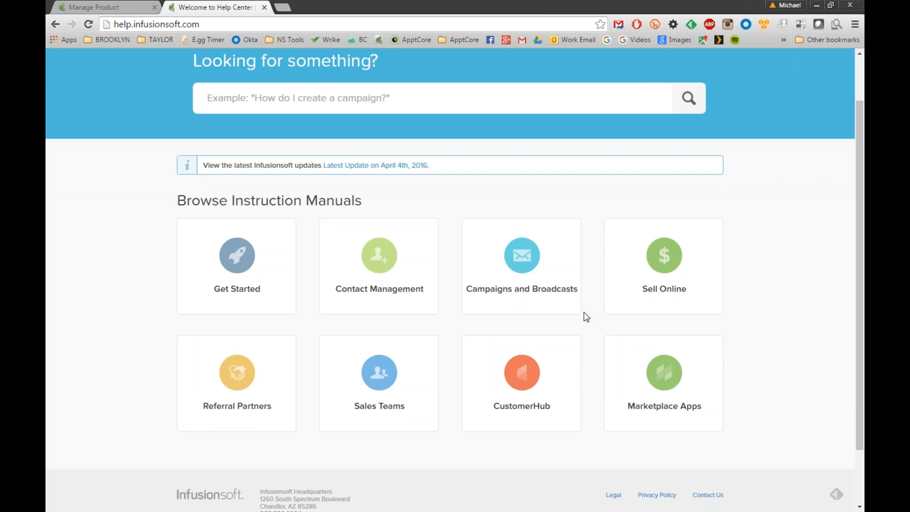
left_click(660, 264)
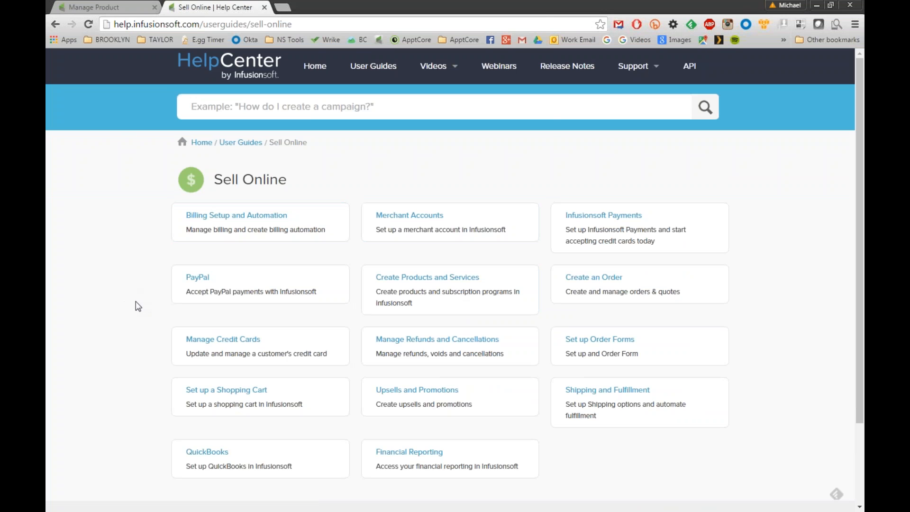
Look over the Sell Online guides and open the full list of Infusionsoft Basic Training webinars
scroll(110, 320, "down", 2)
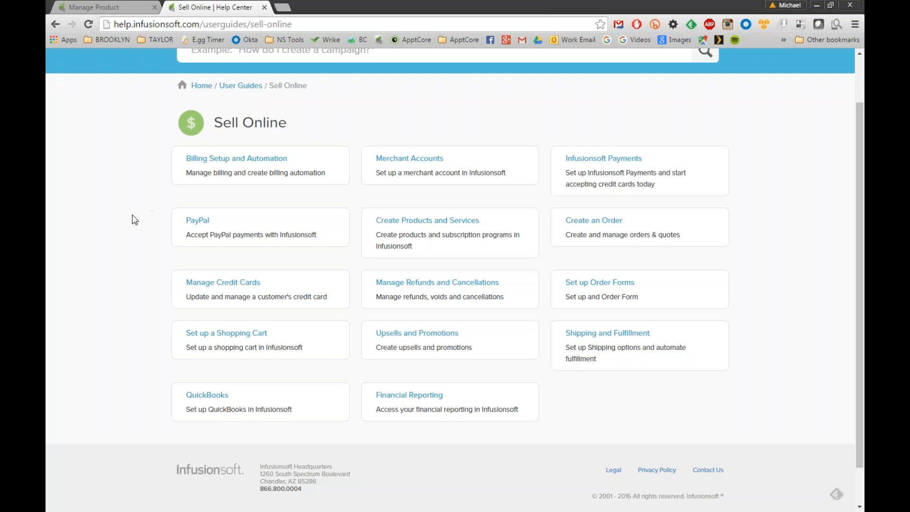
scroll(135, 216, "up", 2)
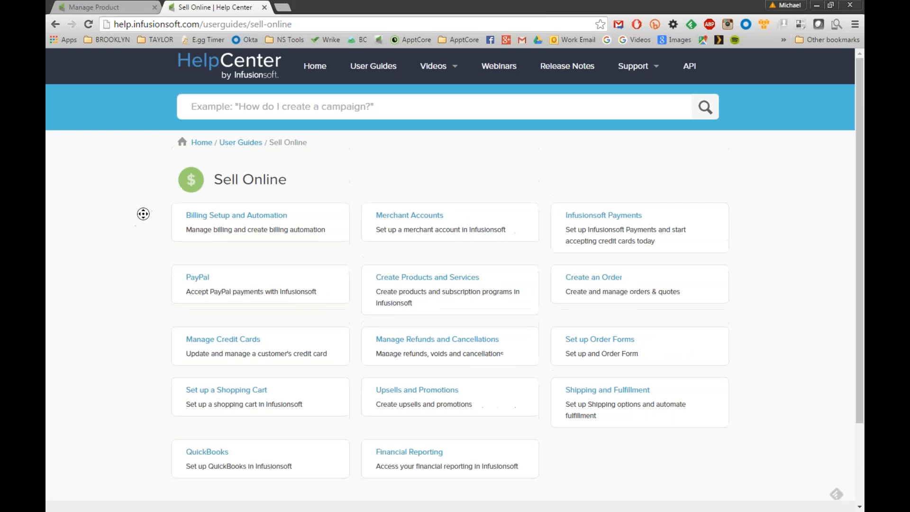
left_click(504, 70)
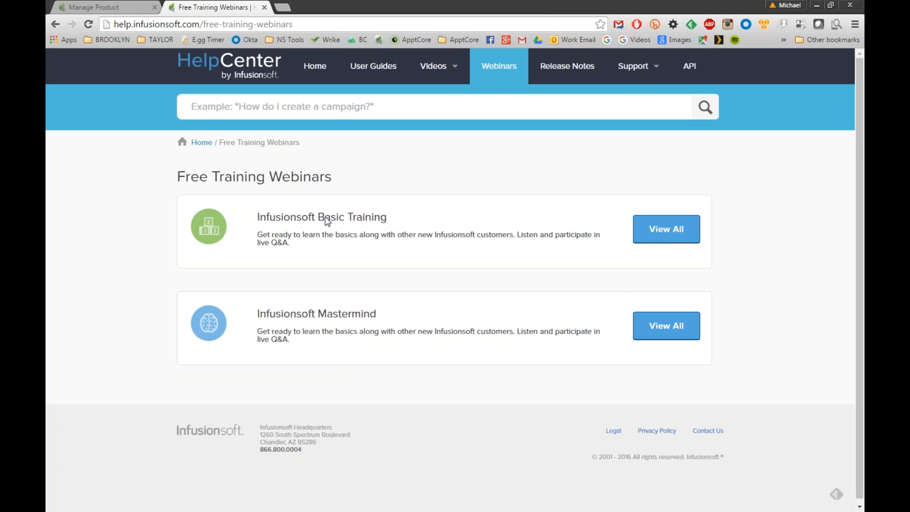
left_click(654, 230)
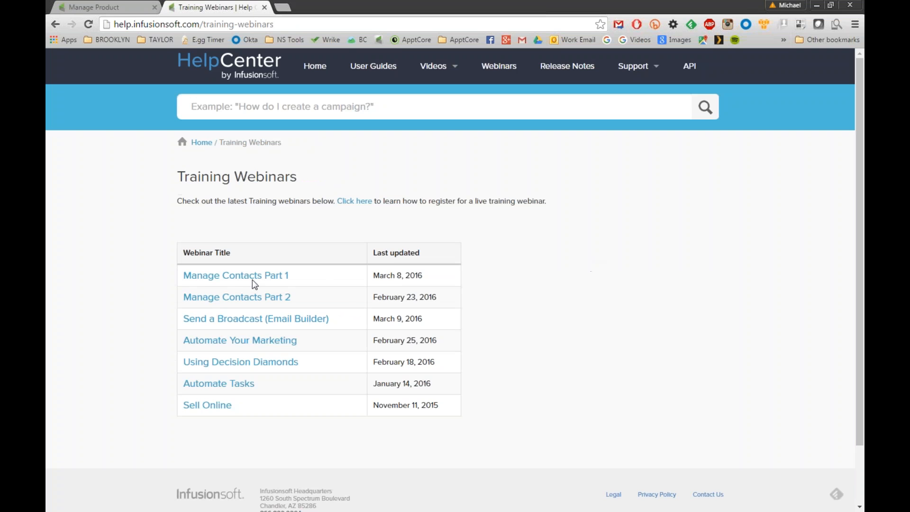